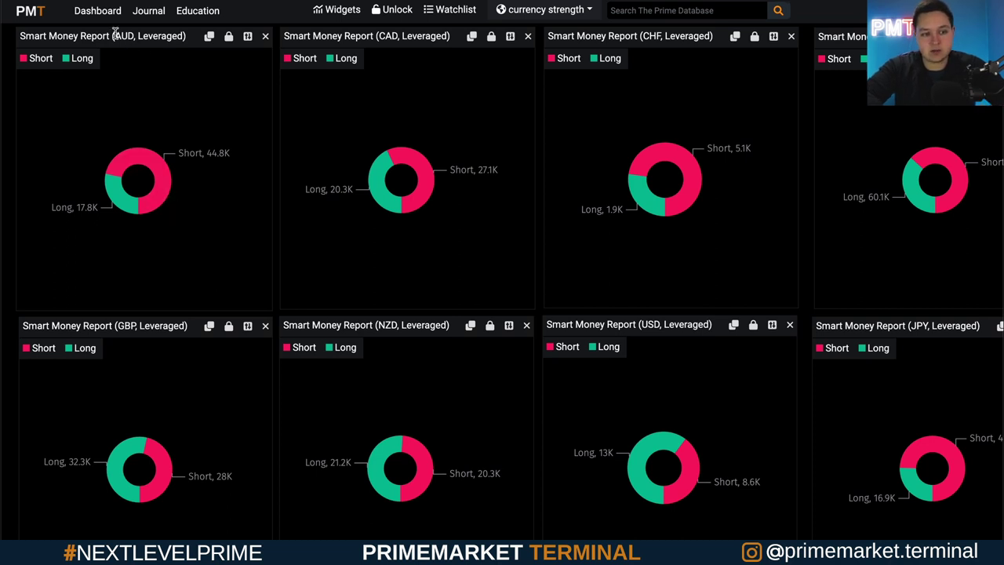
# Step: Compare the leveraged Smart Money Reports for AUD, NZD, USD and CAD, marking the currency names in their titles
pyautogui.moveTo(116, 36); pyautogui.dragTo(136, 36)
pyautogui.moveTo(379, 324); pyautogui.dragTo(400, 324)
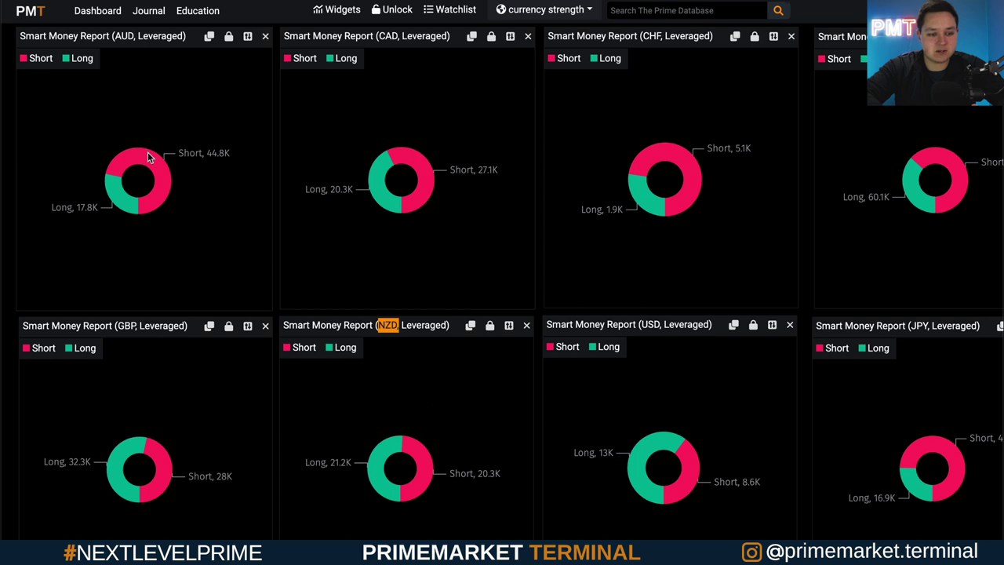
pyautogui.moveTo(648, 324); pyautogui.dragTo(659, 324)
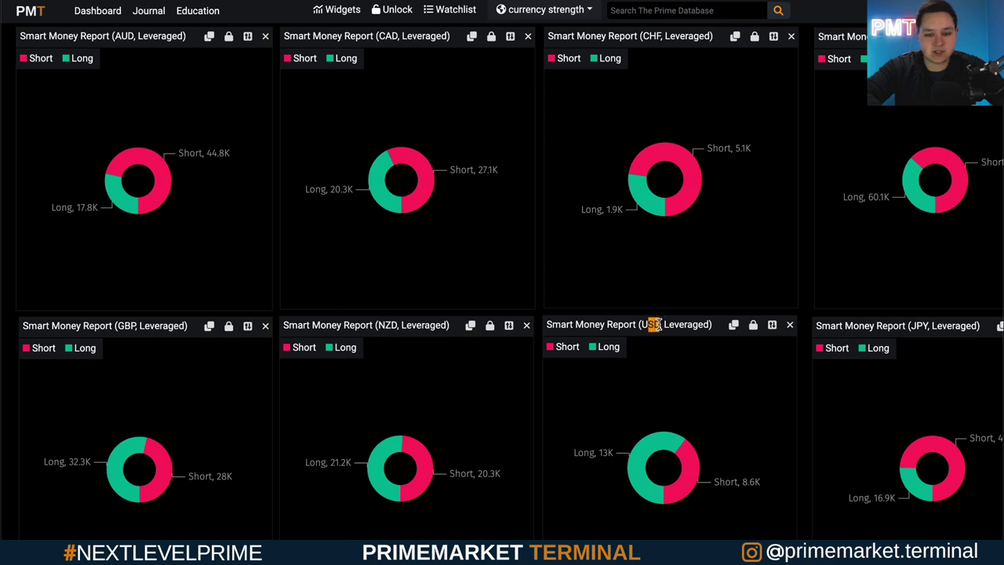
pyautogui.moveTo(381, 36); pyautogui.dragTo(398, 35)
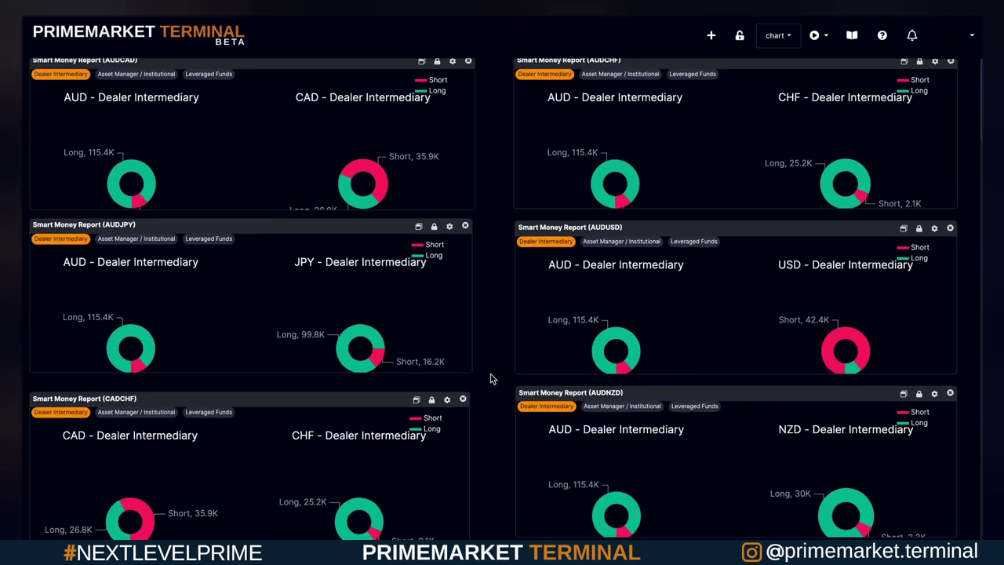
# Step: Browse the currency-pair Smart Money Reports and show the Leveraged Funds positions for EURCHF and EURGBP
pyautogui.scroll(-5, 490, 378)
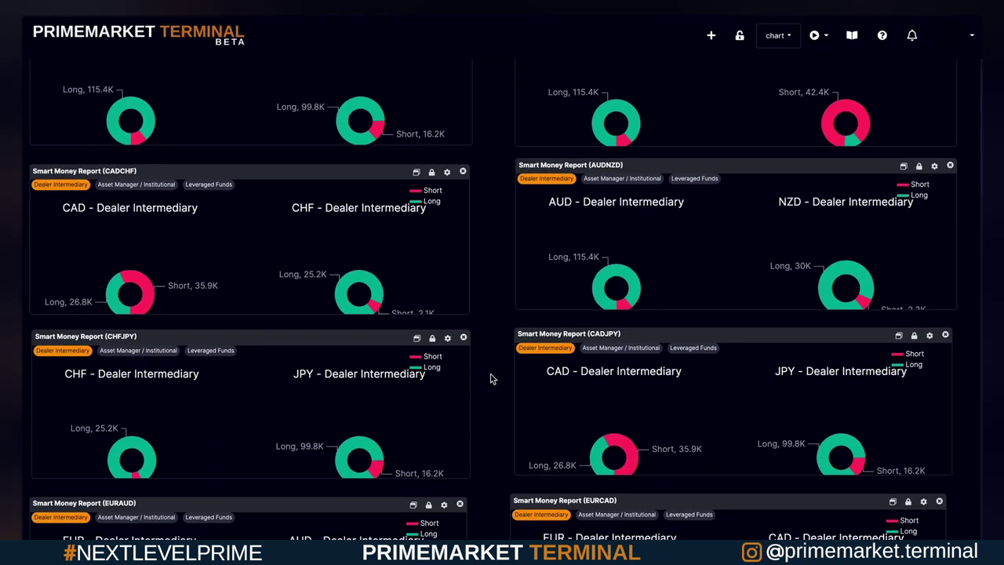
pyautogui.scroll(-3, 490, 379)
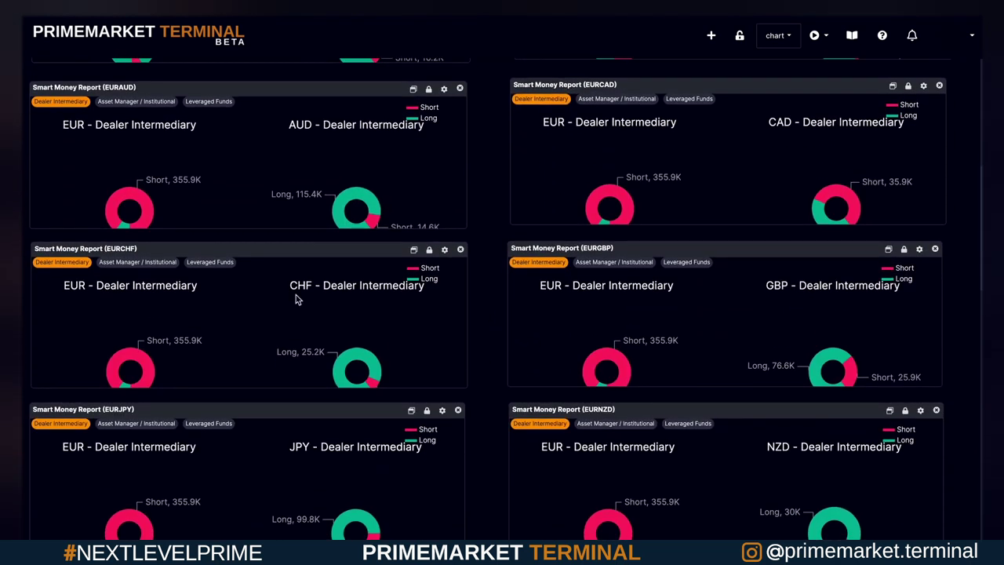
pyautogui.click(230, 264)
pyautogui.click(684, 263)
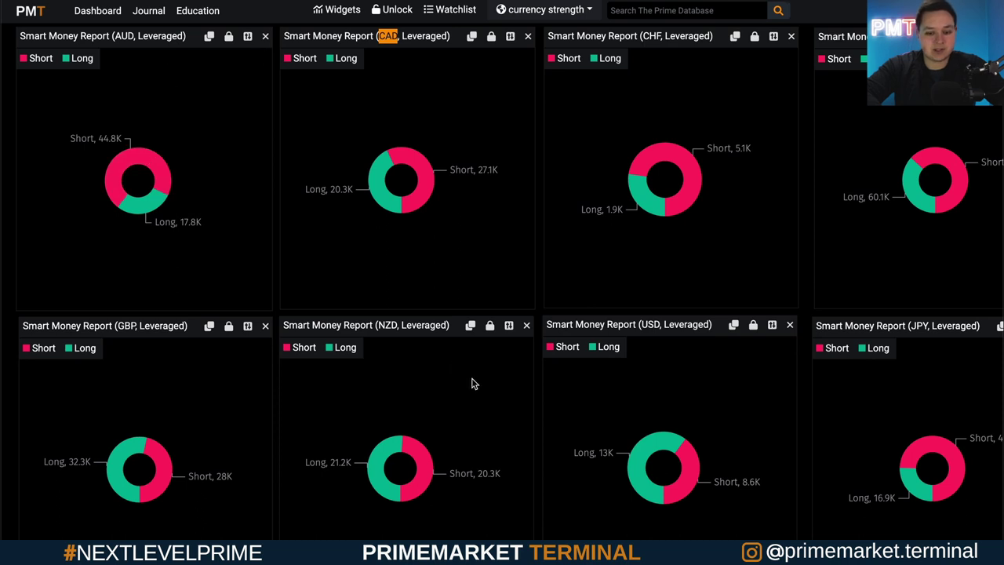
# Step: Pull out the Long slice of the USD position chart and the Short slice of the AUD position chart
pyautogui.click(648, 433)
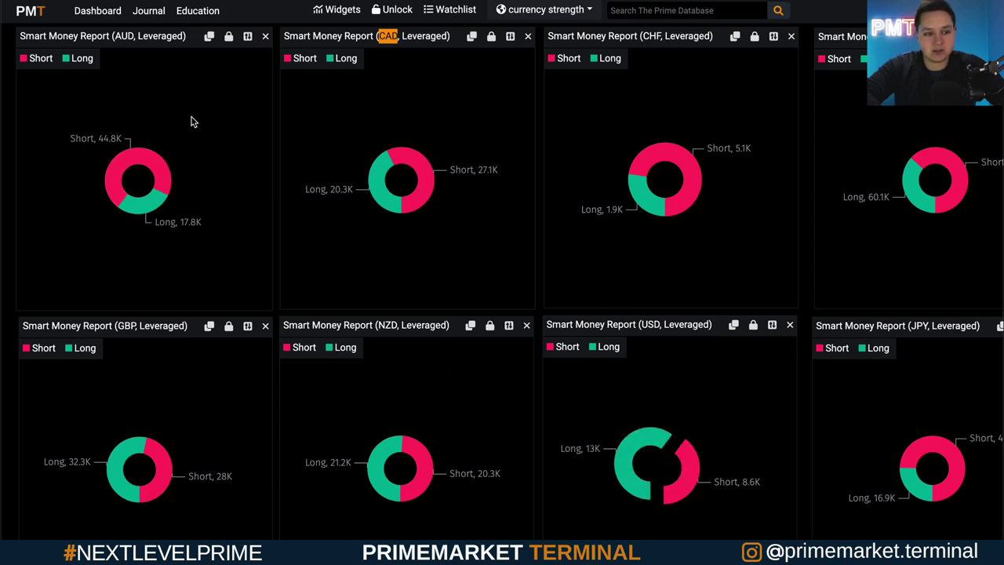
pyautogui.click(123, 163)
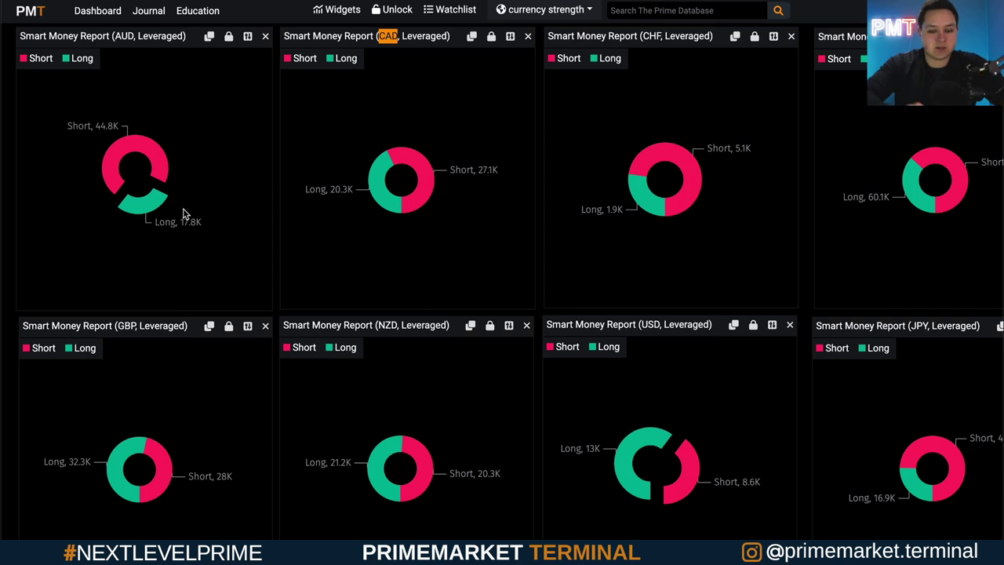
# Step: Search the Prime database for audusd, open the AUDUSD asset and show its Seasonality page
pyautogui.click(640, 11)
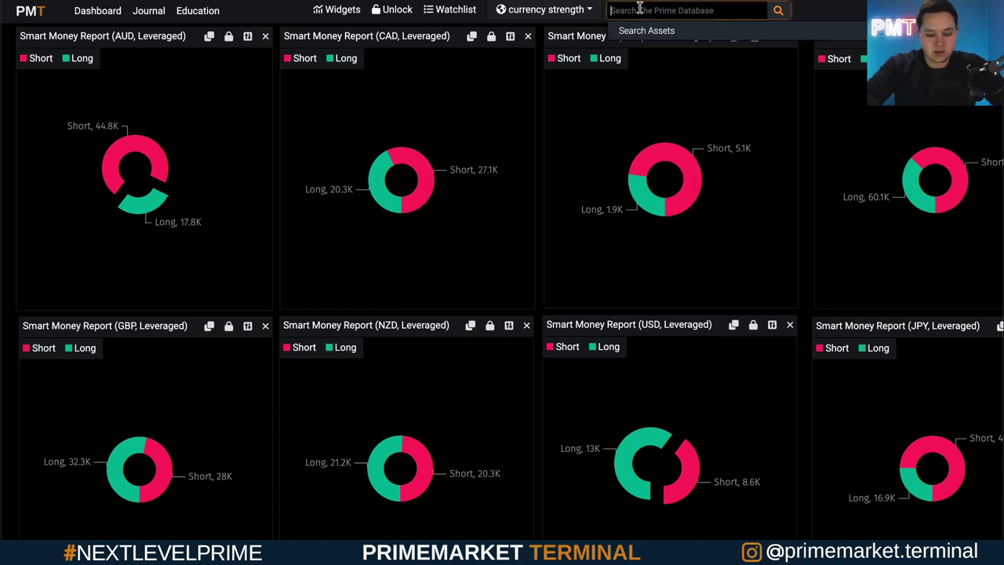
pyautogui.write('audusd')
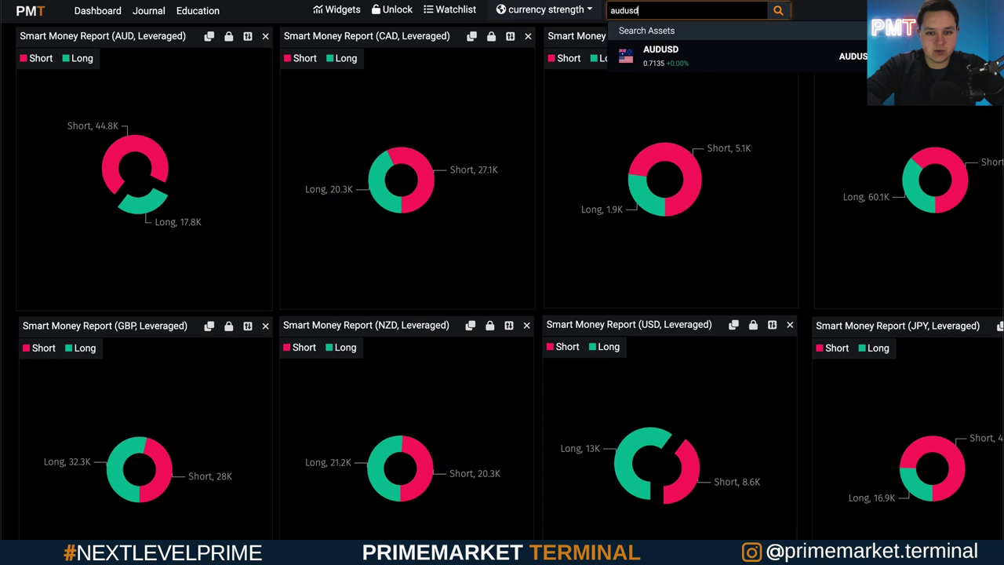
pyautogui.click(697, 56)
pyautogui.click(462, 35)
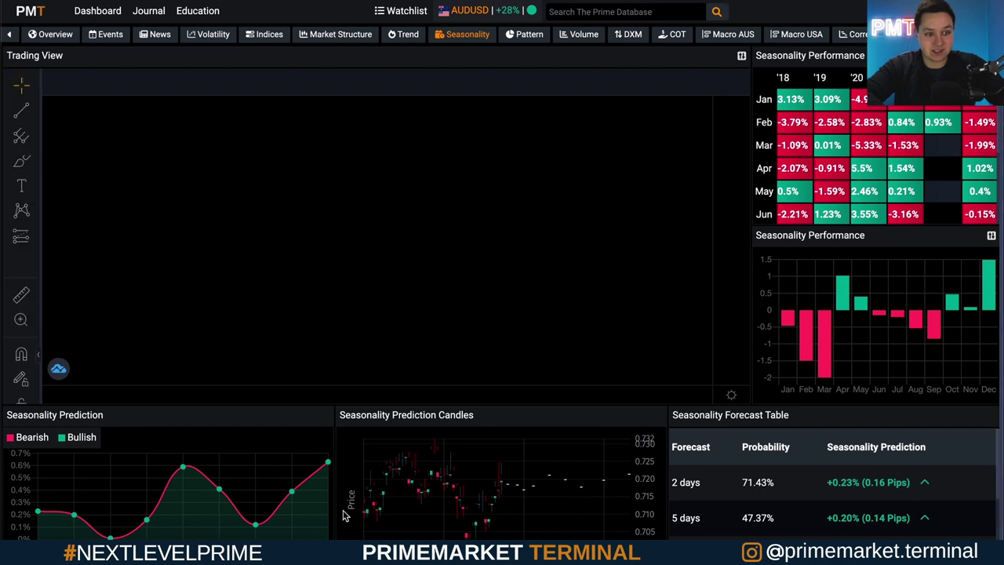
# Step: Examine the recent daily candles on the AUD/USD price chart at closer and wider time ranges
pyautogui.scroll(6, 617, 284)
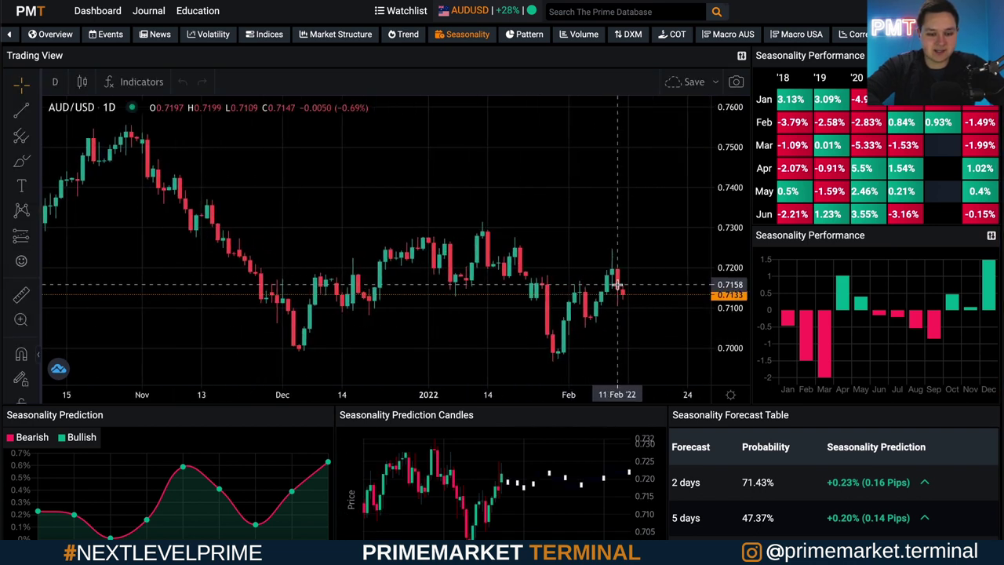
pyautogui.scroll(3, 622, 299)
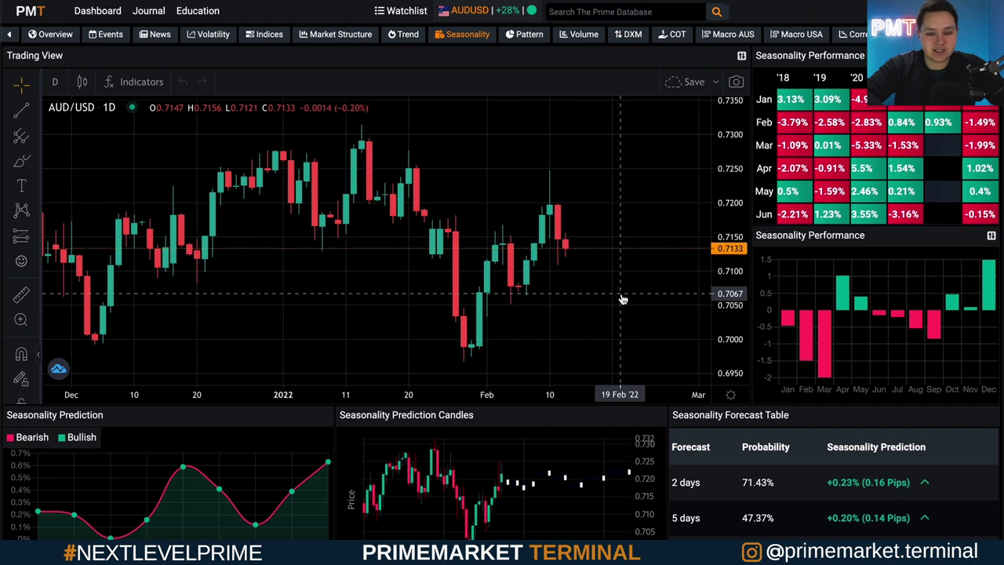
pyautogui.scroll(-1, 622, 299)
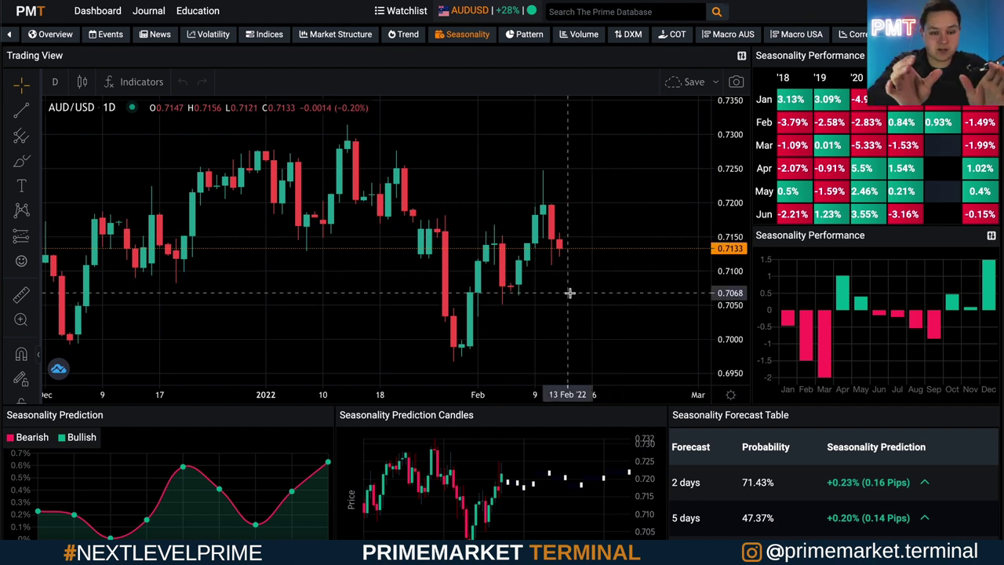
pyautogui.scroll(-5, 569, 292)
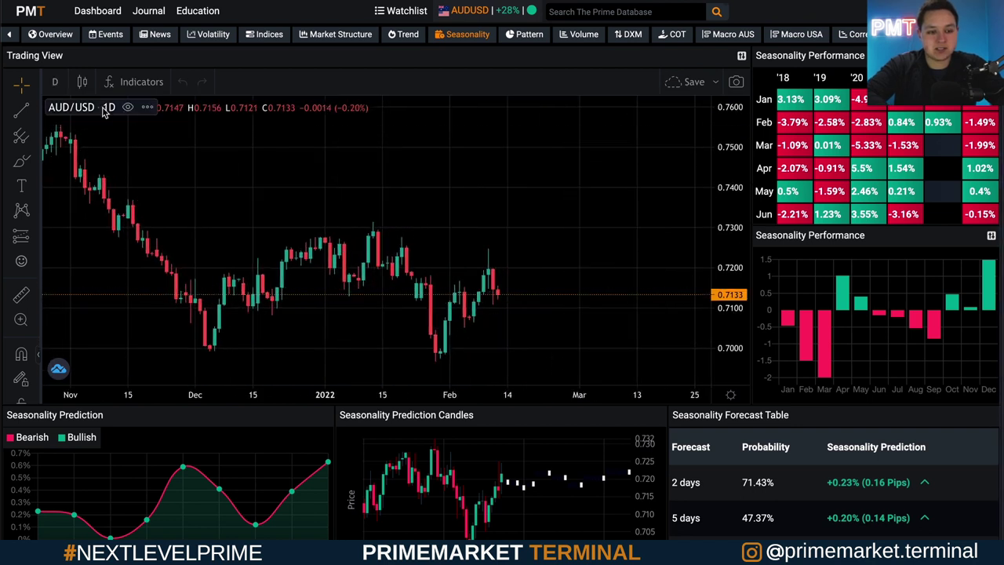
pyautogui.scroll(-3, 478, 329)
pyautogui.scroll(1, 479, 330)
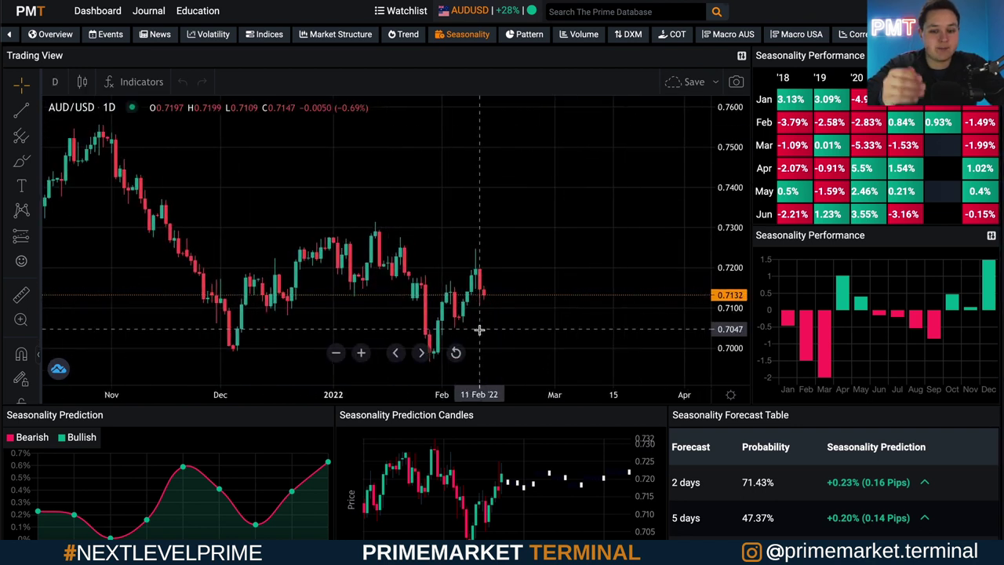
pyautogui.scroll(-3, 479, 330)
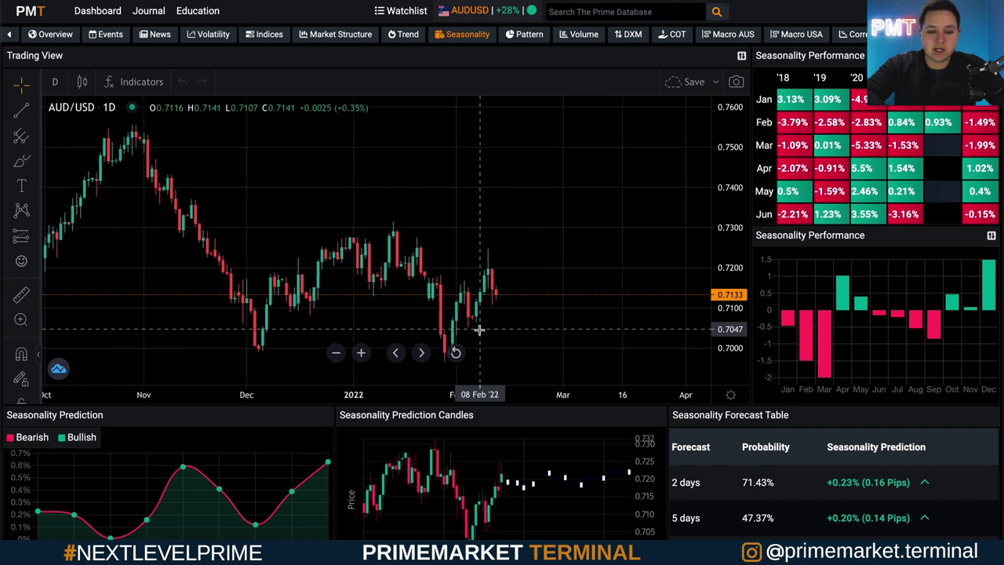
pyautogui.scroll(1, 479, 329)
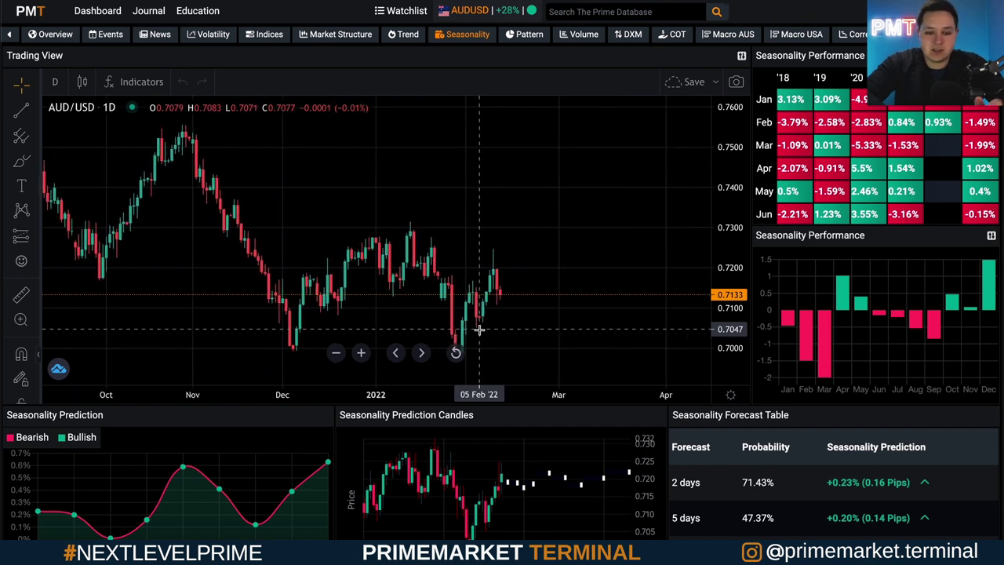
pyautogui.scroll(2, 479, 330)
pyautogui.scroll(2, 479, 330)
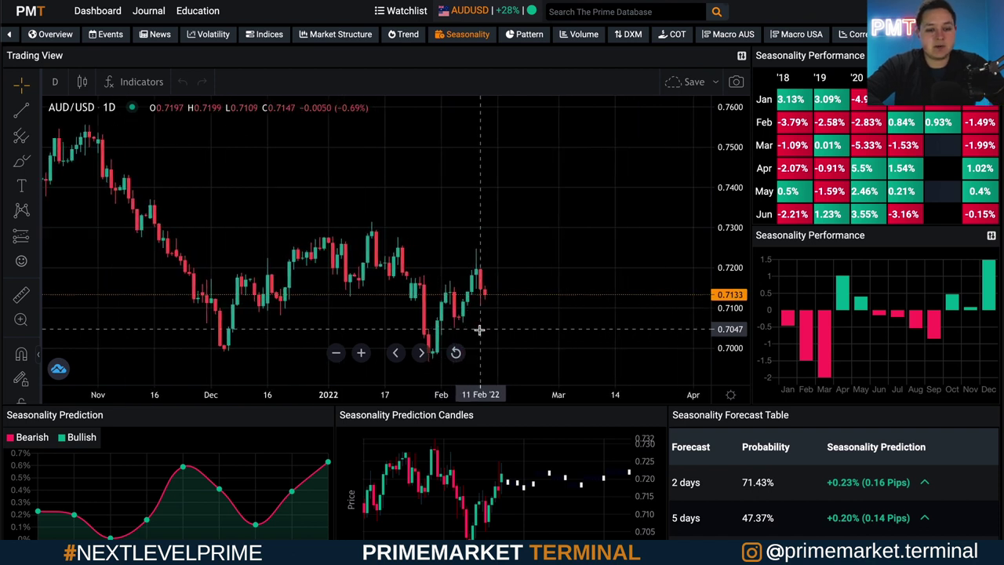
pyautogui.scroll(-3, 479, 329)
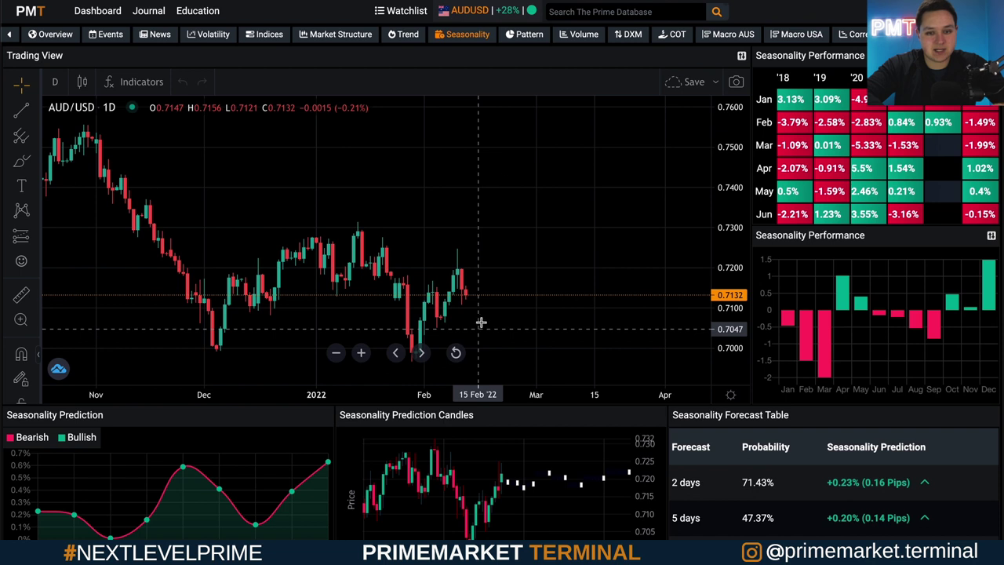
# Step: Check the AUDUSD supply and demand areas under Market Structure and return to the Seasonality page
pyautogui.click(343, 37)
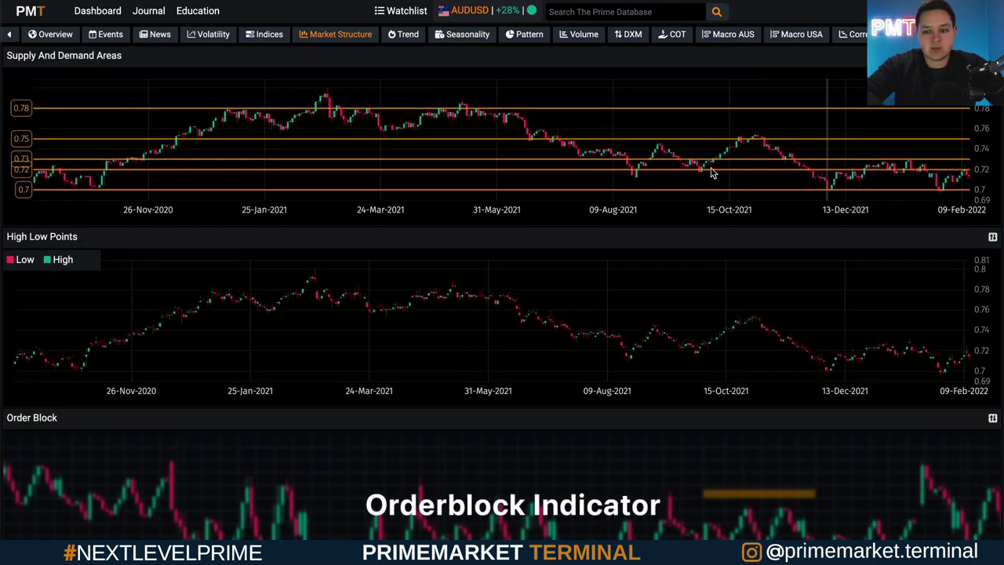
pyautogui.click(462, 34)
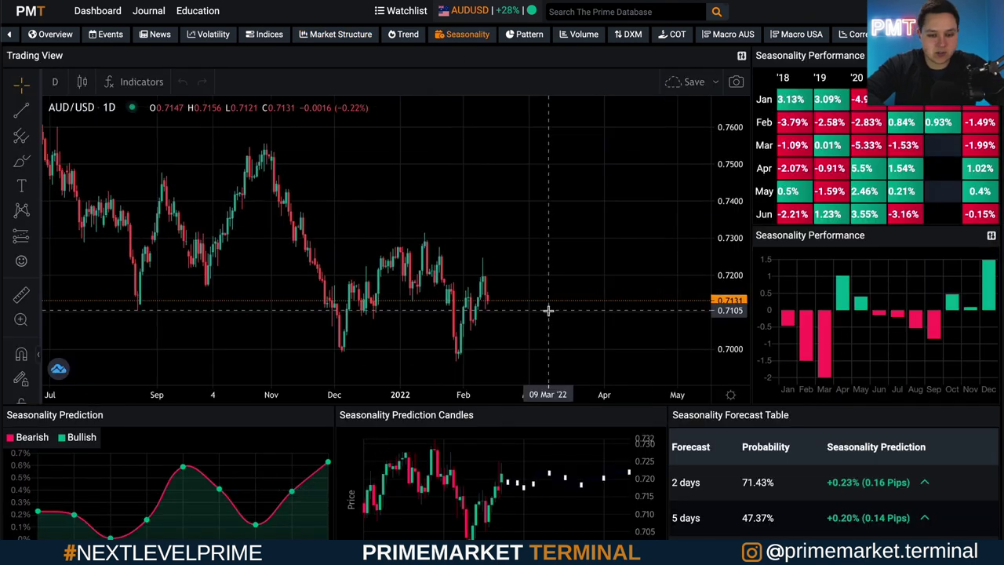
# Step: Review the longer AUD/USD daily trend back through 2021 and the latest February 2022 candles
pyautogui.scroll(-5, 549, 310)
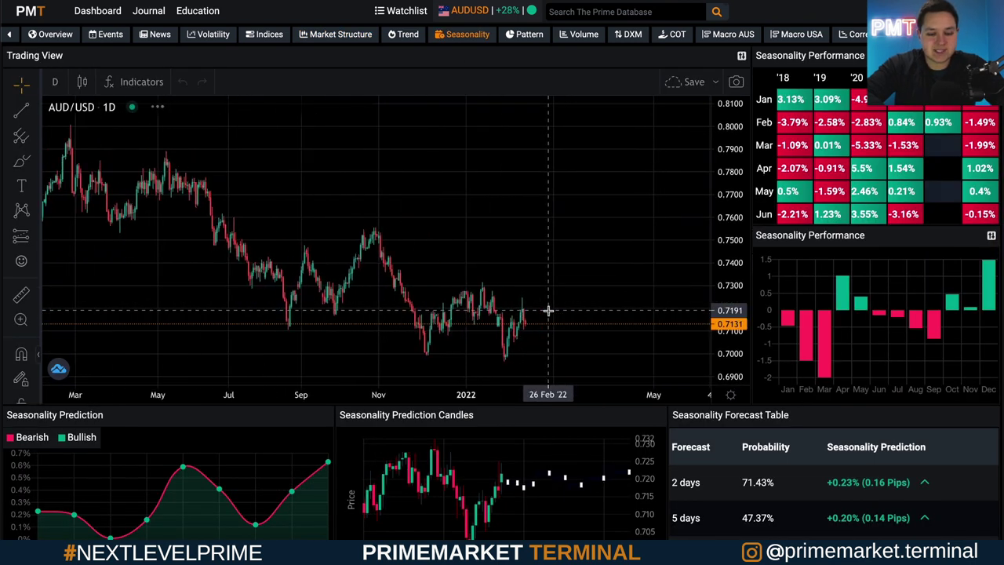
pyautogui.scroll(3, 549, 310)
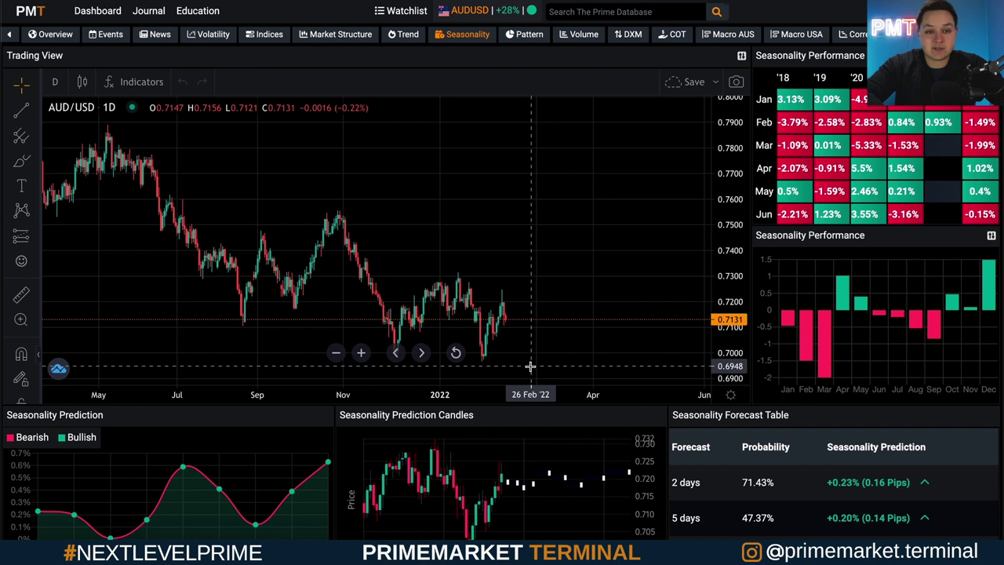
pyautogui.scroll(4, 530, 366)
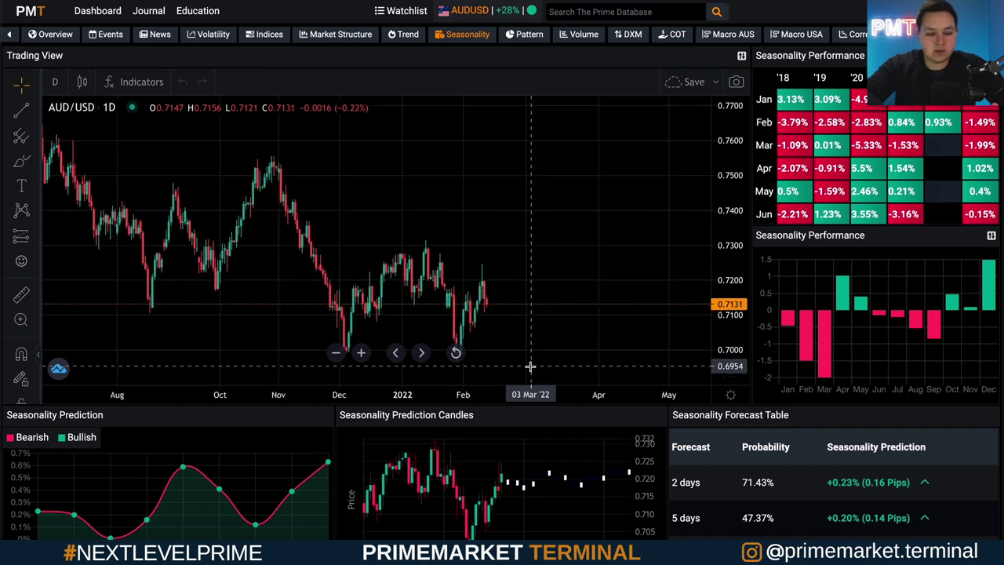
pyautogui.scroll(2, 413, 181)
pyautogui.scroll(4, 413, 226)
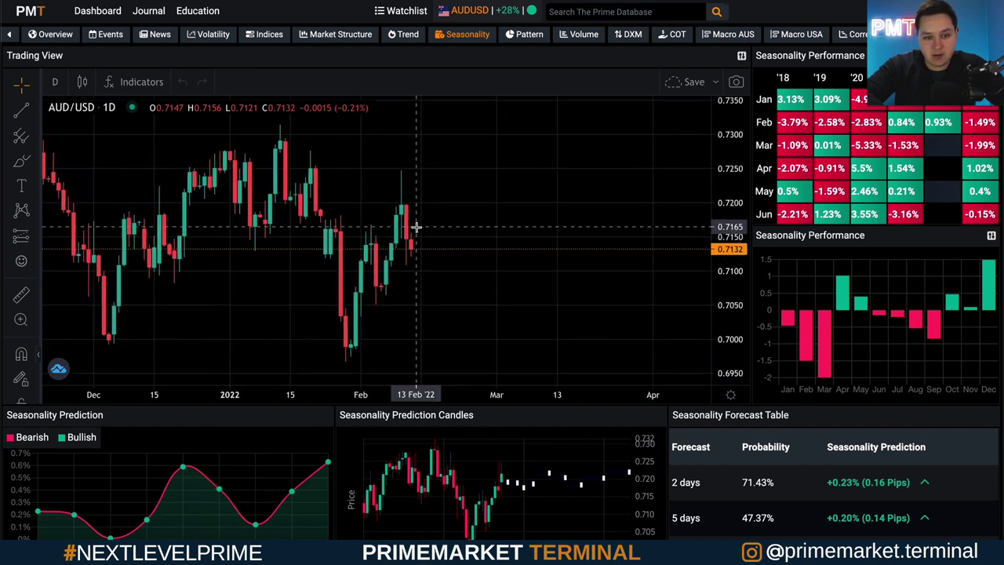
pyautogui.scroll(2, 359, 245)
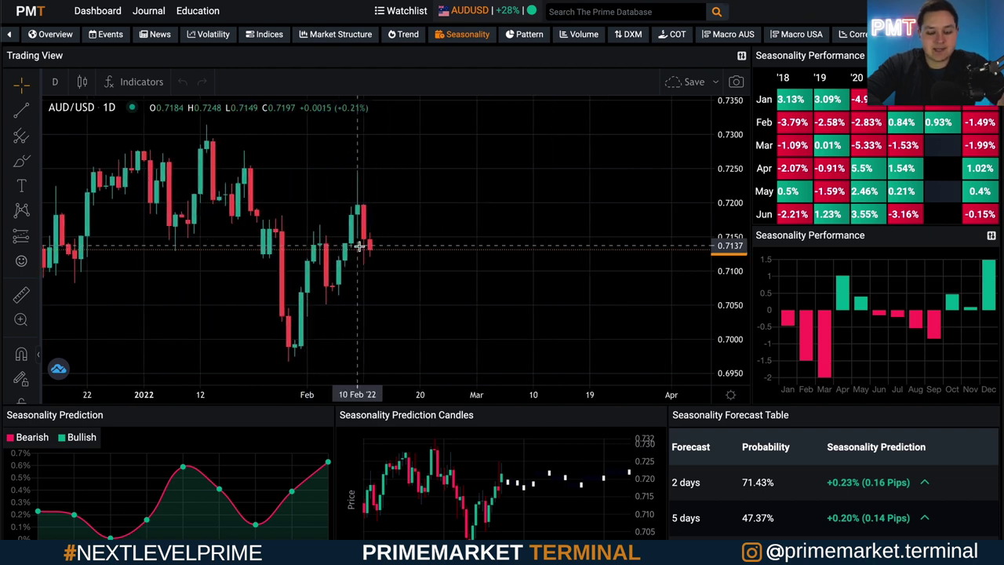
pyautogui.scroll(-2, 385, 284)
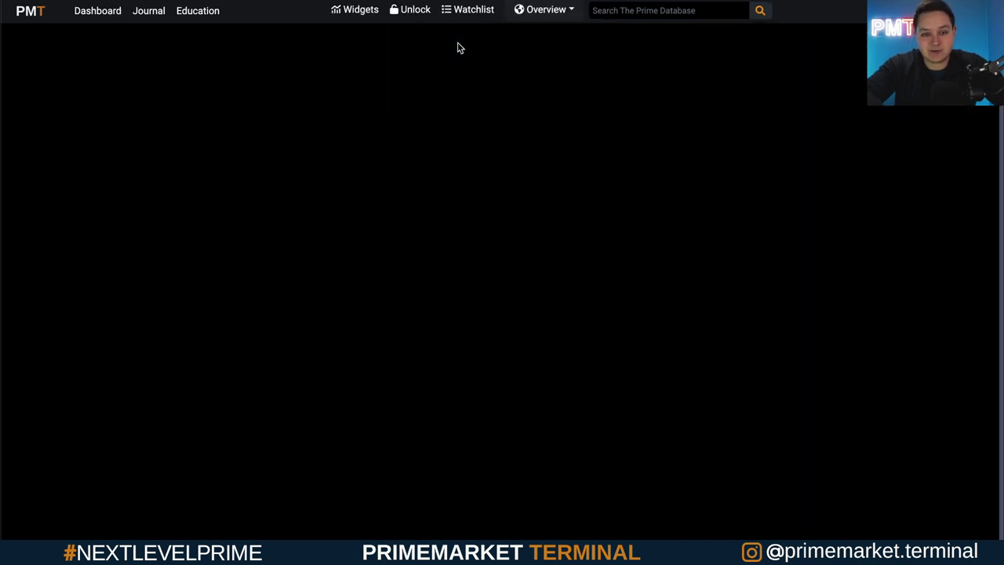
# Step: Find the currency strength template in the dashboard template list and try to save a new template
pyautogui.click(538, 10)
pyautogui.scroll(-2, 462, 277)
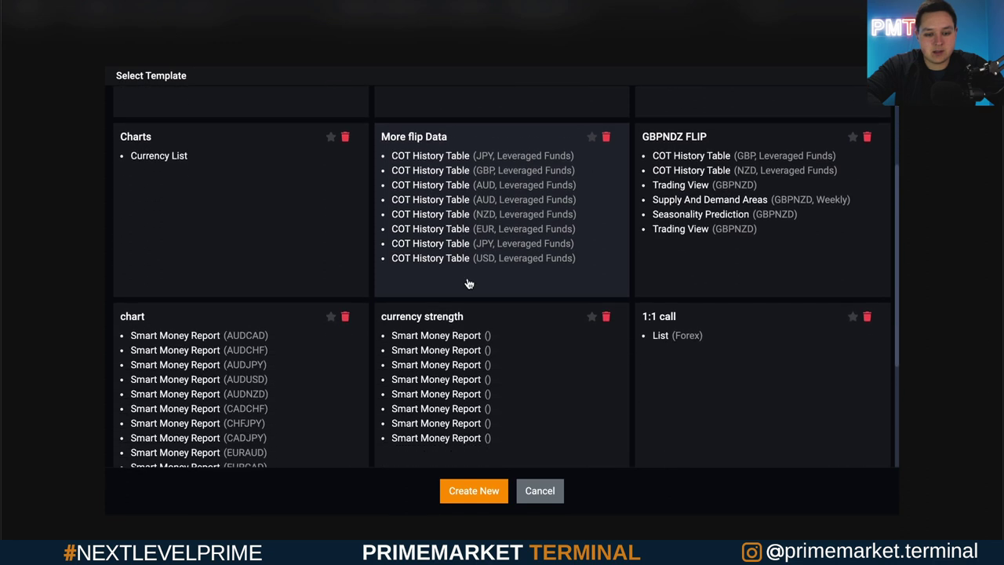
pyautogui.click(592, 315)
pyautogui.click(474, 491)
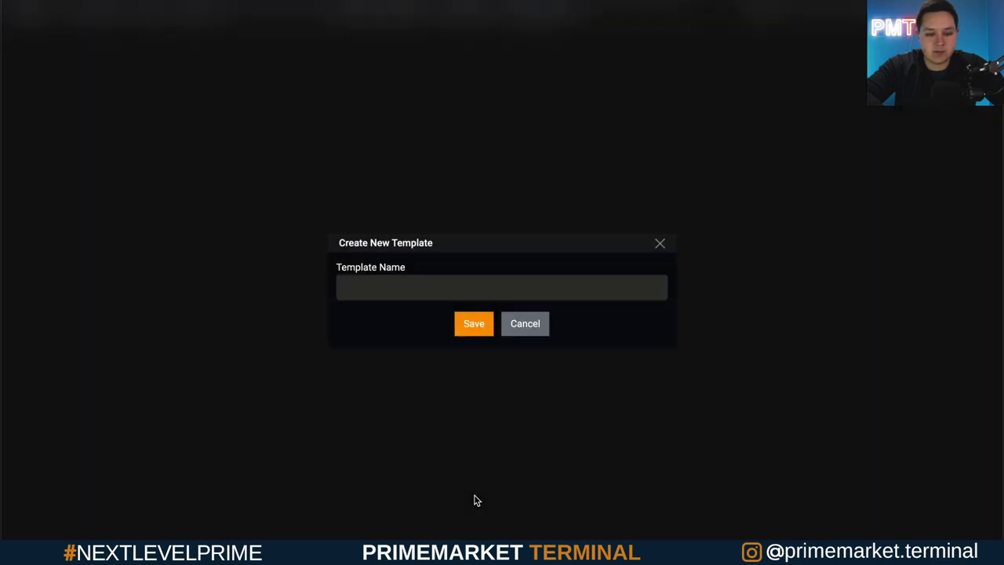
pyautogui.click(475, 325)
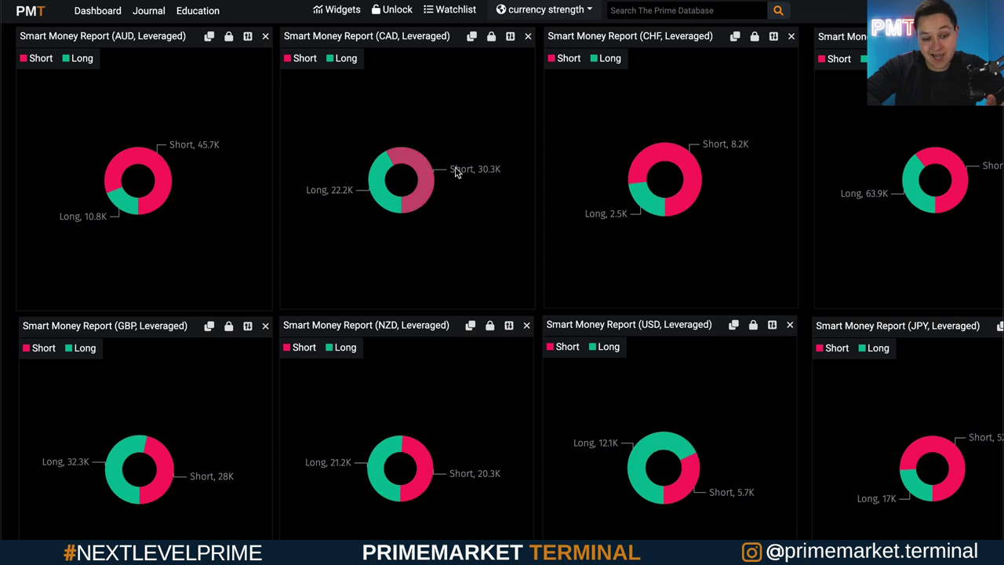
# Step: Compare the leveraged long and short positions of GBP and CAD by rotating their position charts
pyautogui.click(369, 155)
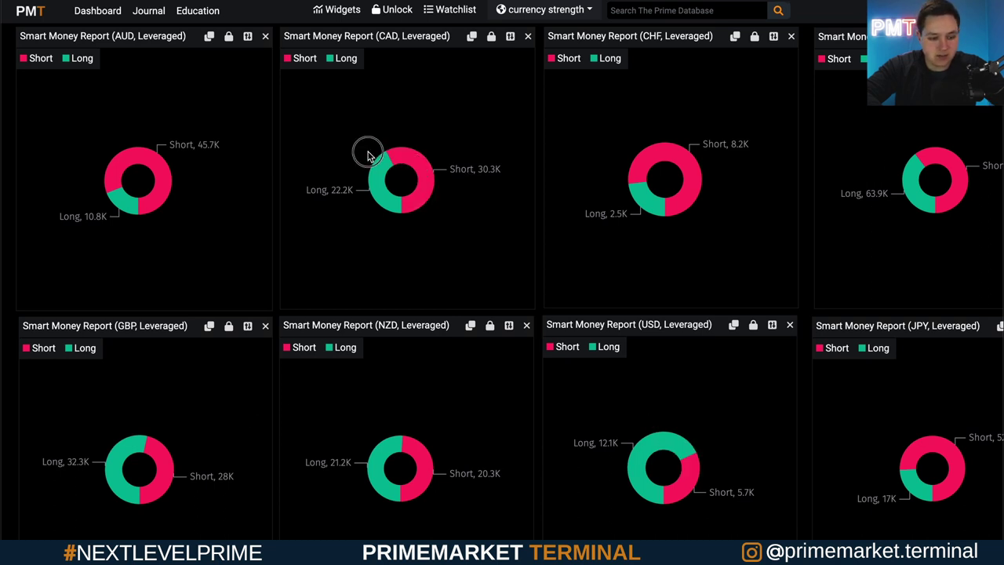
pyautogui.click(136, 453)
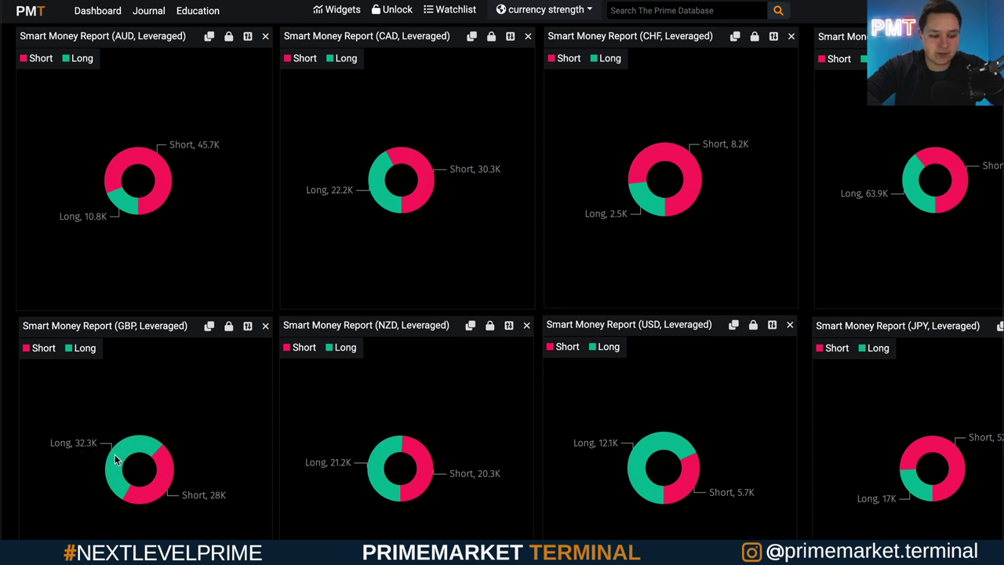
pyautogui.click(437, 177)
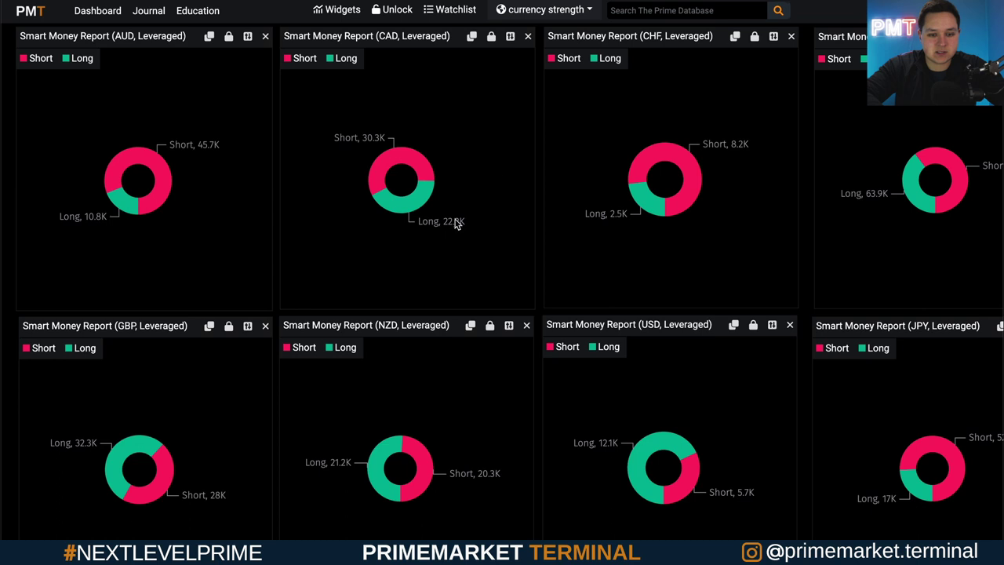
# Step: Search the Prime database for GBPCAD and open the pair's Seasonality page
pyautogui.click(629, 15)
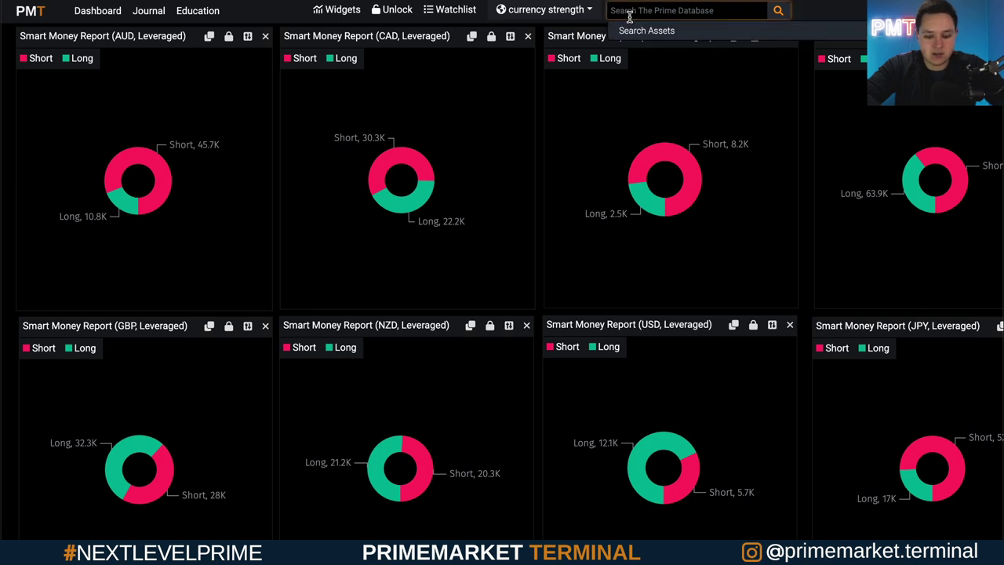
pyautogui.write('gbpcad')
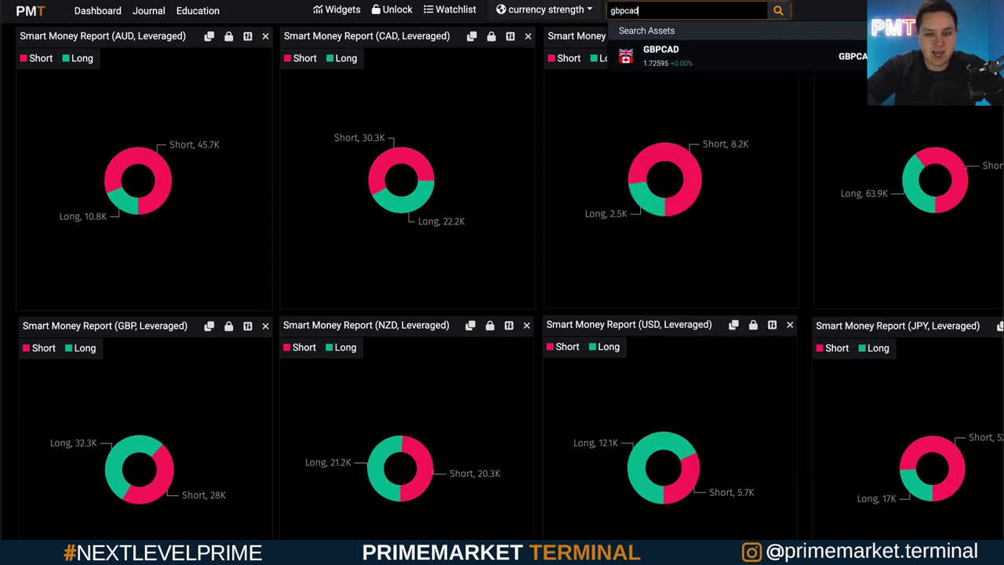
pyautogui.click(660, 59)
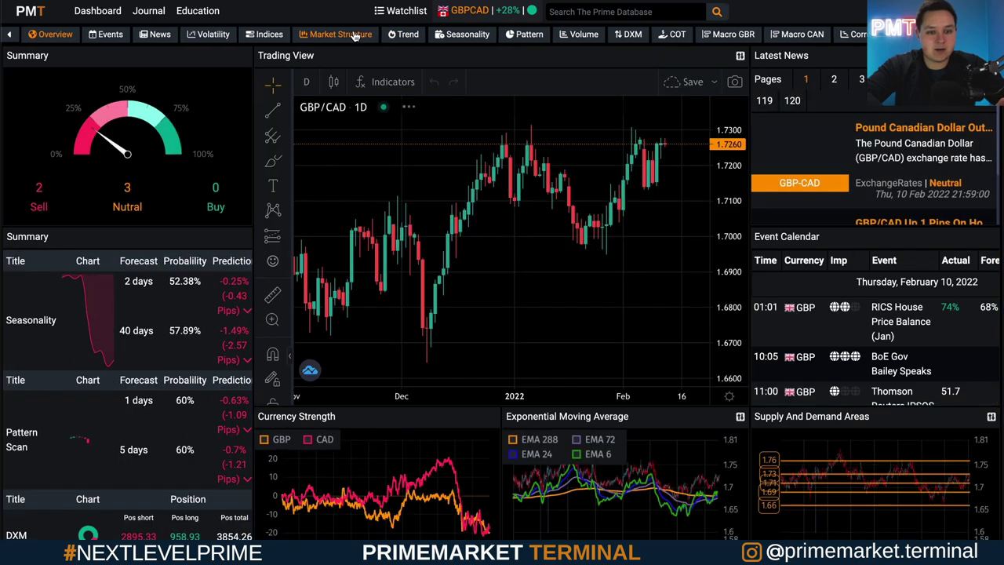
pyautogui.click(449, 38)
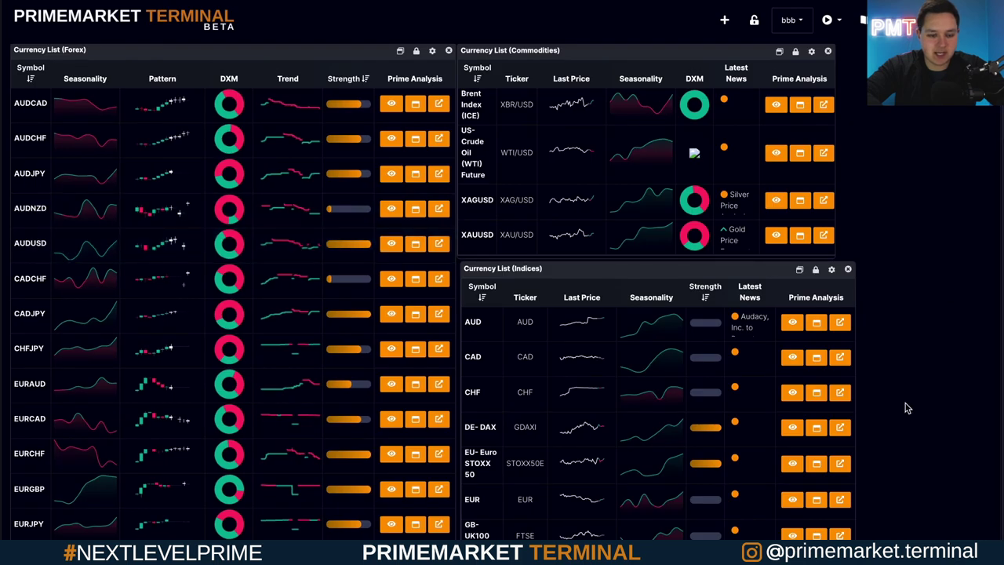
# Step: Switch to the Primemarket Terminal Beta, open the GBPCAD analysis from the Forex currency list and show its COT Summary
pyautogui.scroll(-4, 905, 405)
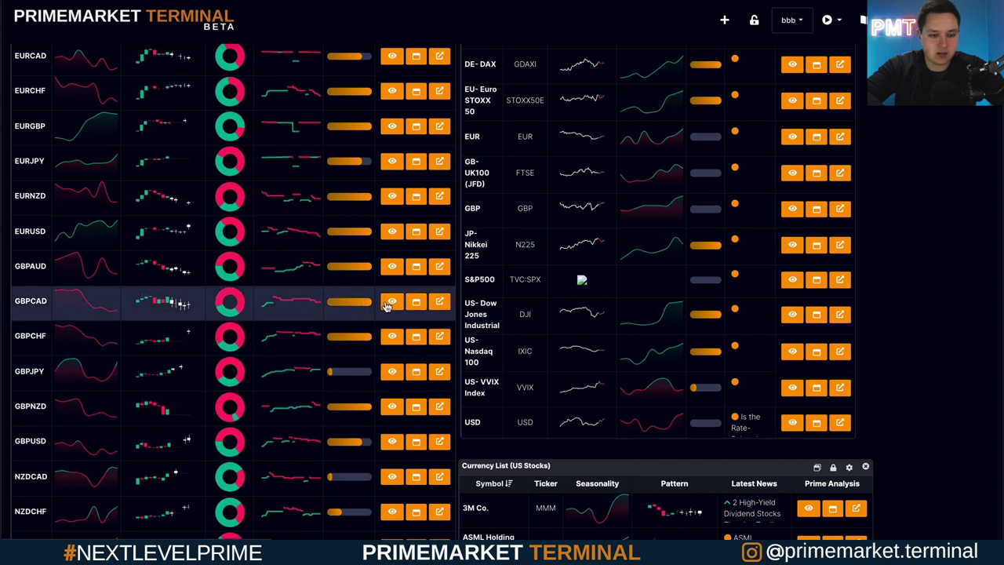
pyautogui.click(391, 302)
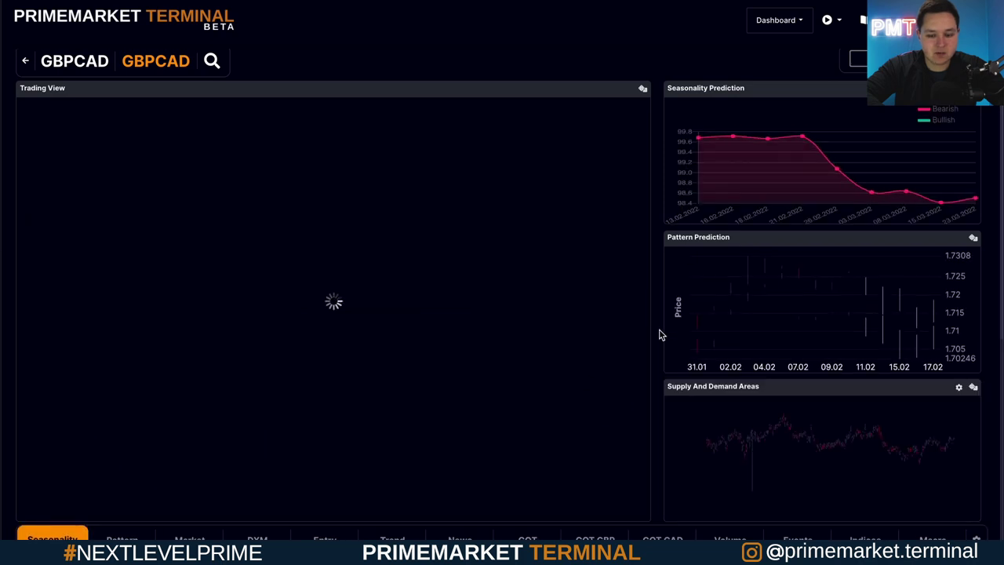
pyautogui.scroll(-4, 658, 335)
pyautogui.click(655, 250)
pyautogui.click(607, 248)
pyautogui.click(527, 247)
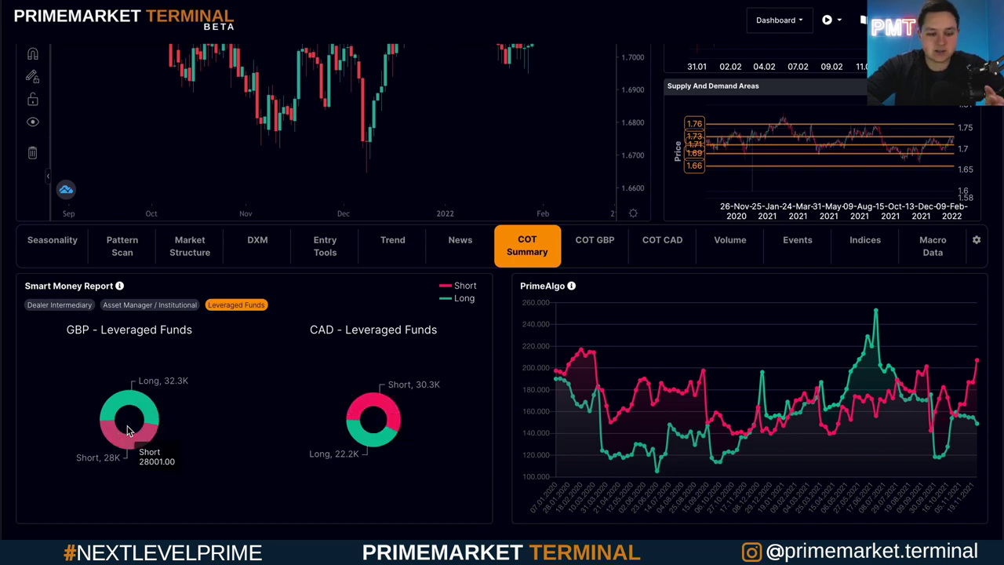
# Step: Compare the GBP and CAD Leveraged Funds positions with the Asset Manager / Institutional ones, ending on Leveraged Funds
pyautogui.scroll(3, 200, 438)
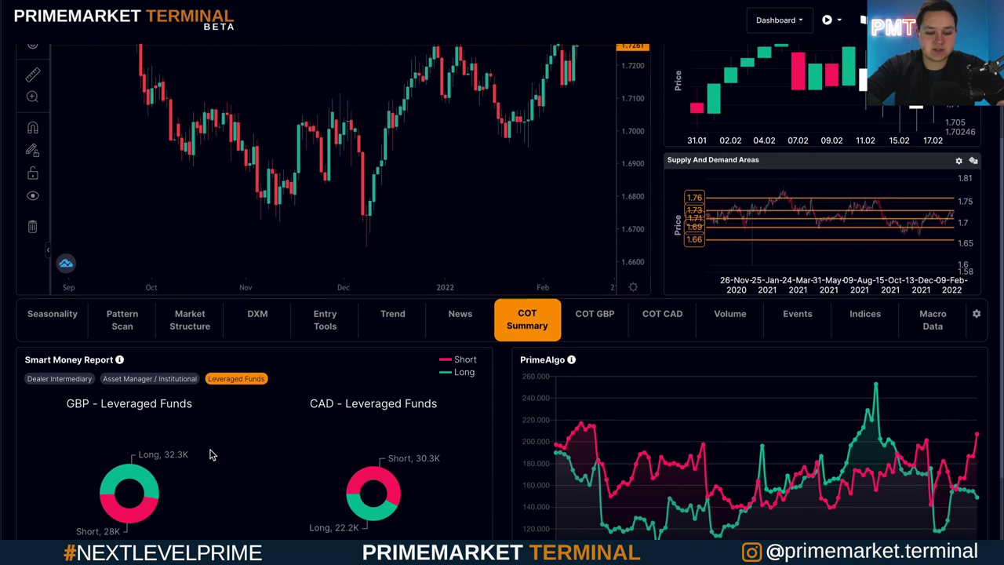
pyautogui.scroll(-2, 221, 443)
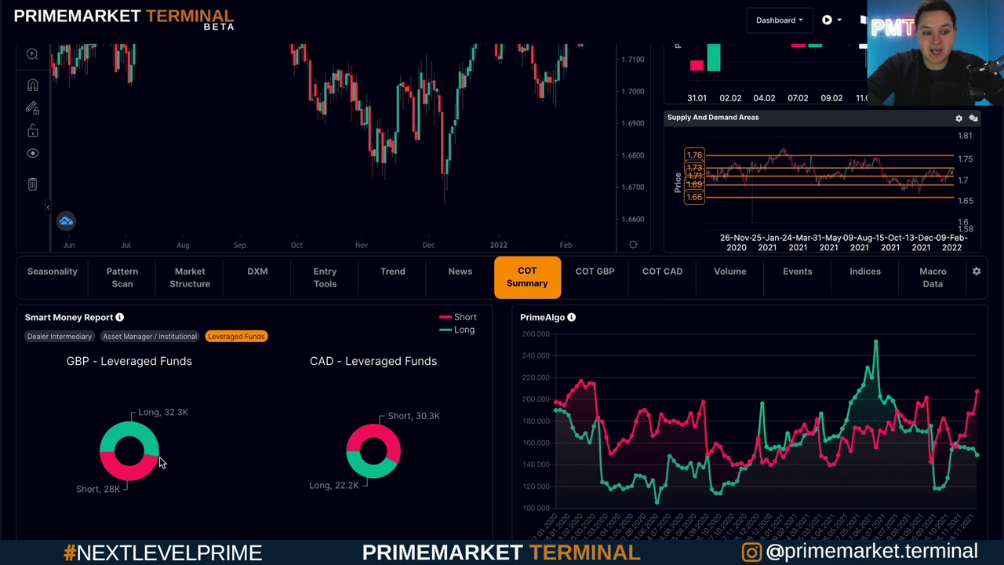
pyautogui.click(181, 339)
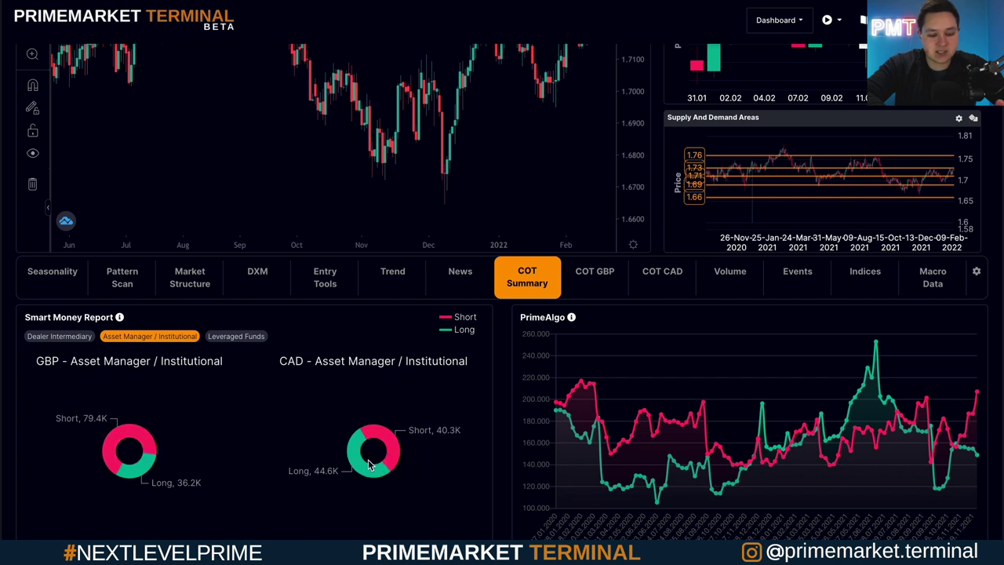
pyautogui.click(259, 337)
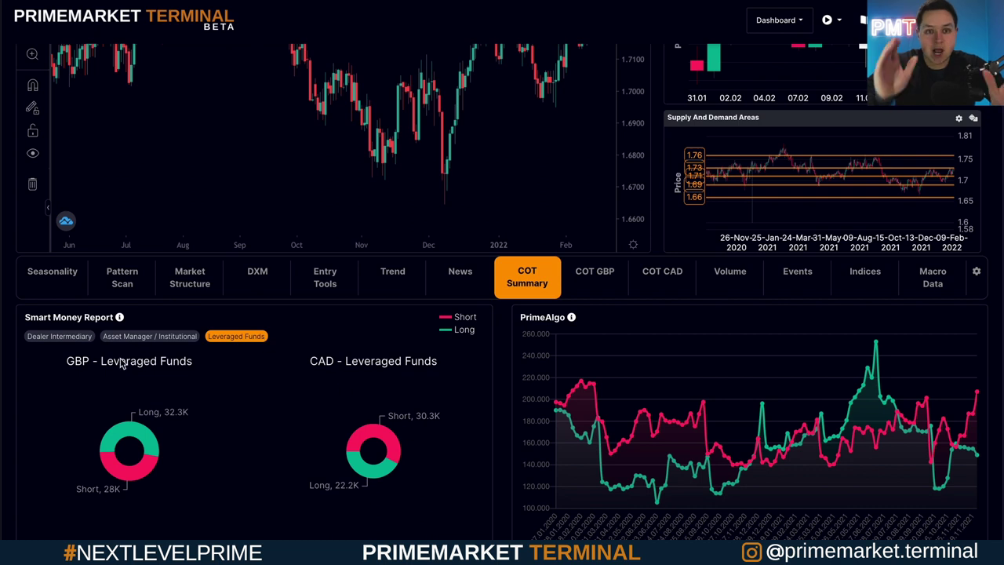
# Step: Check the Asset Manager / Institutional positions against the GBPCAD price chart and prediction charts, and return to Leveraged Funds
pyautogui.scroll(3, 377, 515)
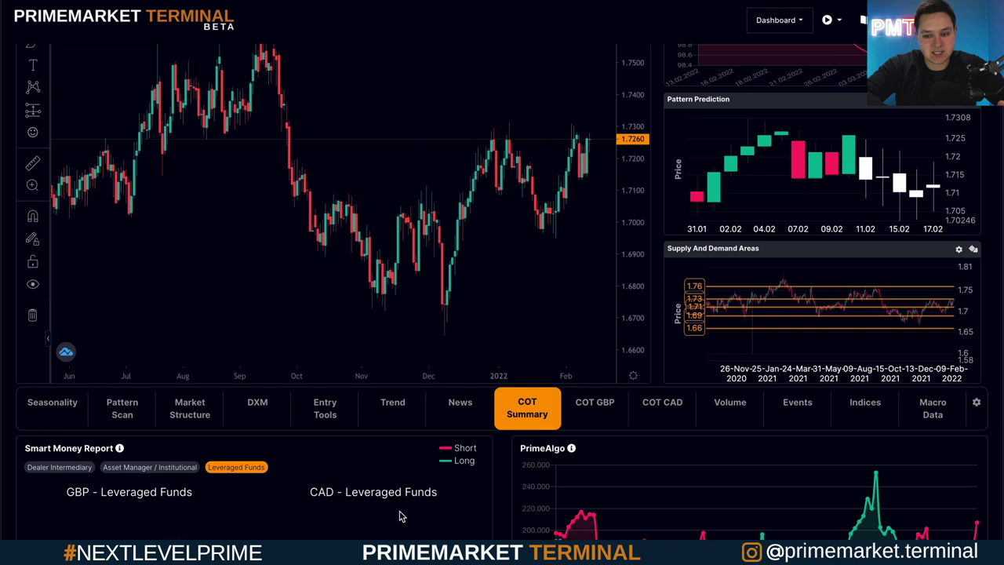
pyautogui.scroll(-4, 400, 516)
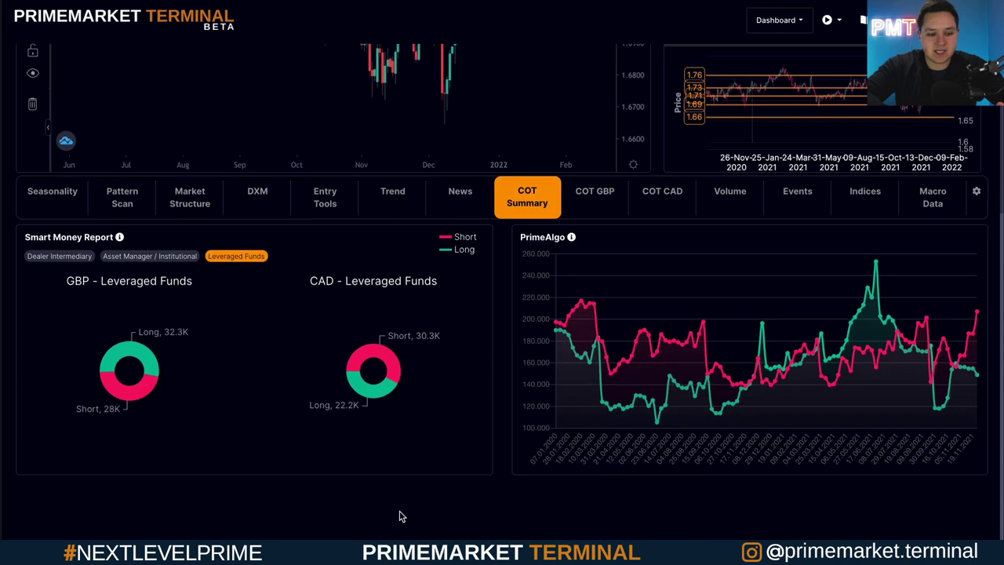
pyautogui.click(168, 308)
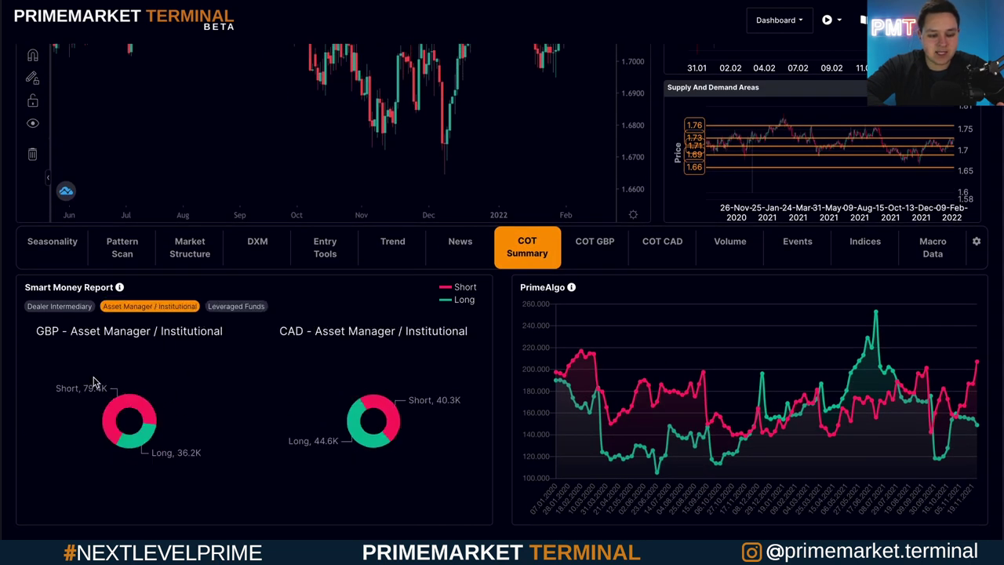
pyautogui.scroll(6, 185, 371)
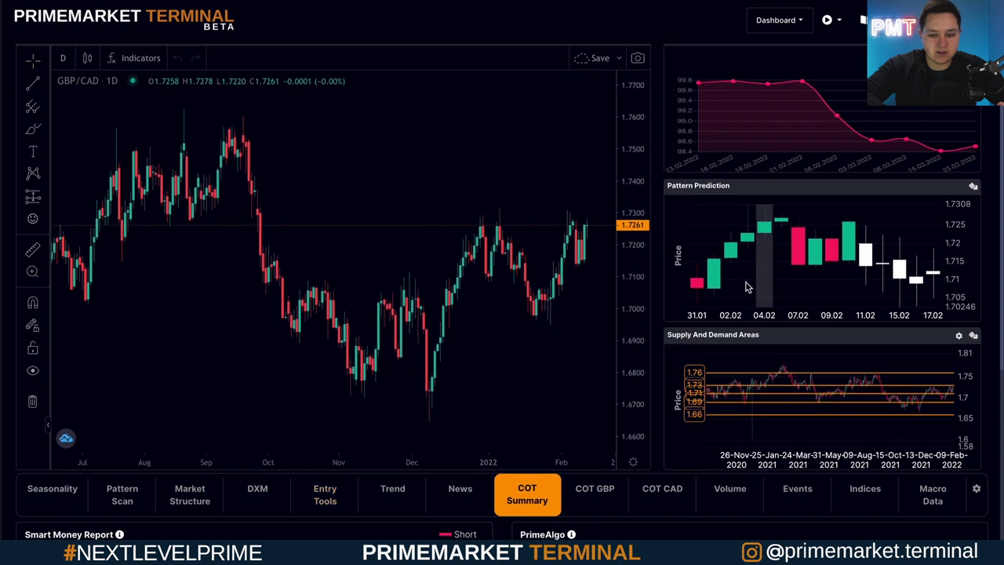
pyautogui.scroll(1, 663, 359)
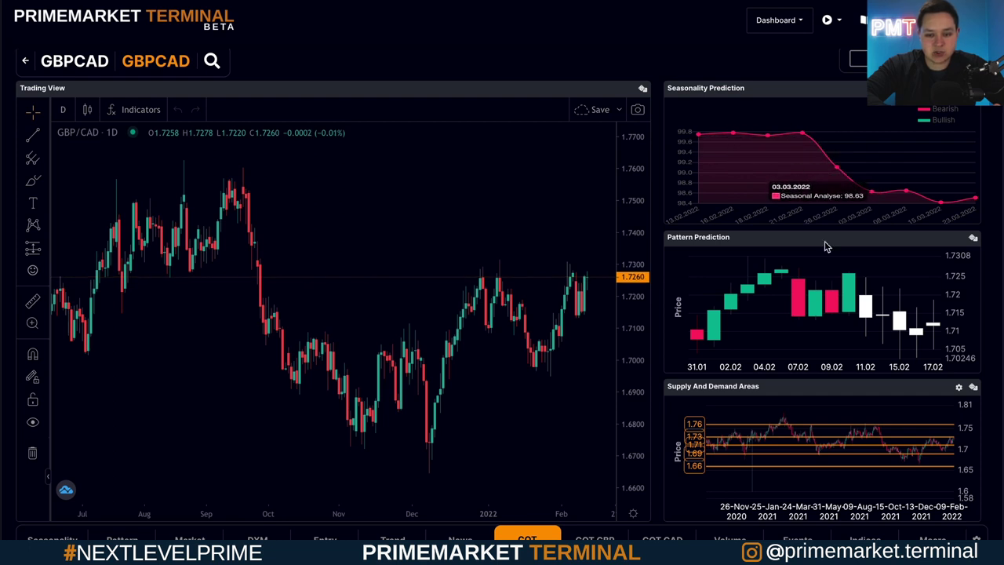
pyautogui.scroll(-3, 658, 346)
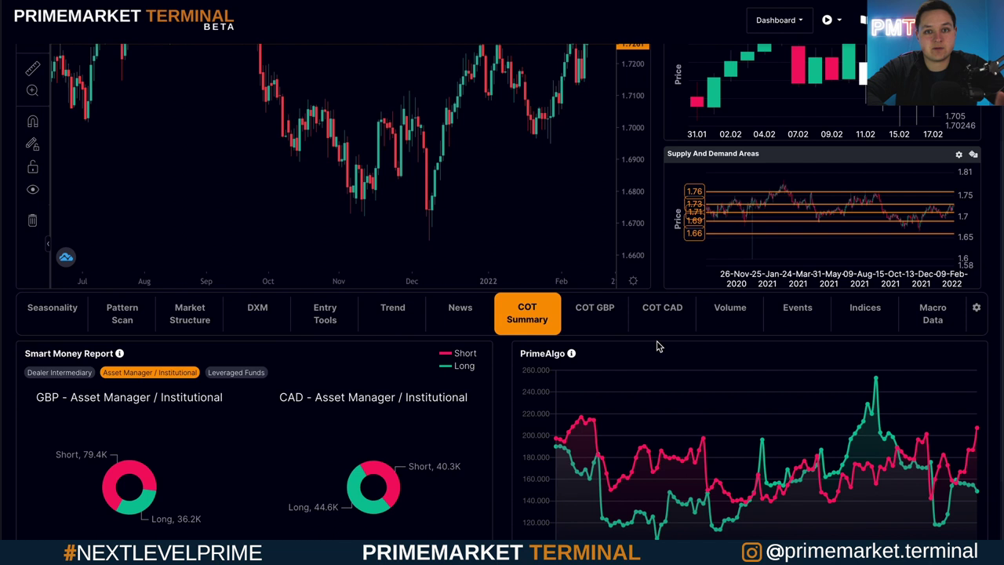
pyautogui.click(235, 373)
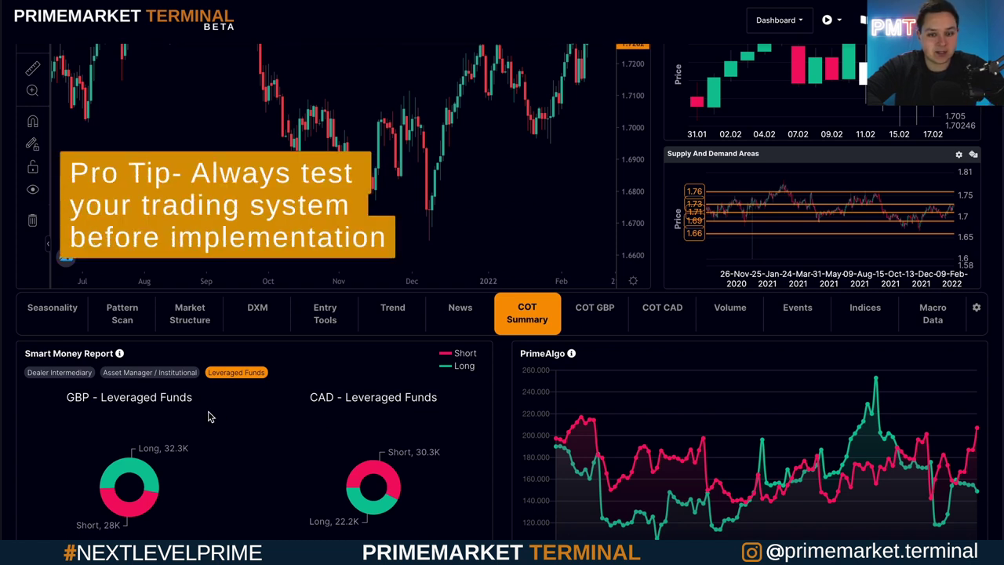
# Step: Review the GBP/CAD daily candles up to February 2022 alongside the seasonality and pattern predictions
pyautogui.scroll(1, 207, 417)
pyautogui.scroll(2, 208, 417)
pyautogui.scroll(-2, 208, 417)
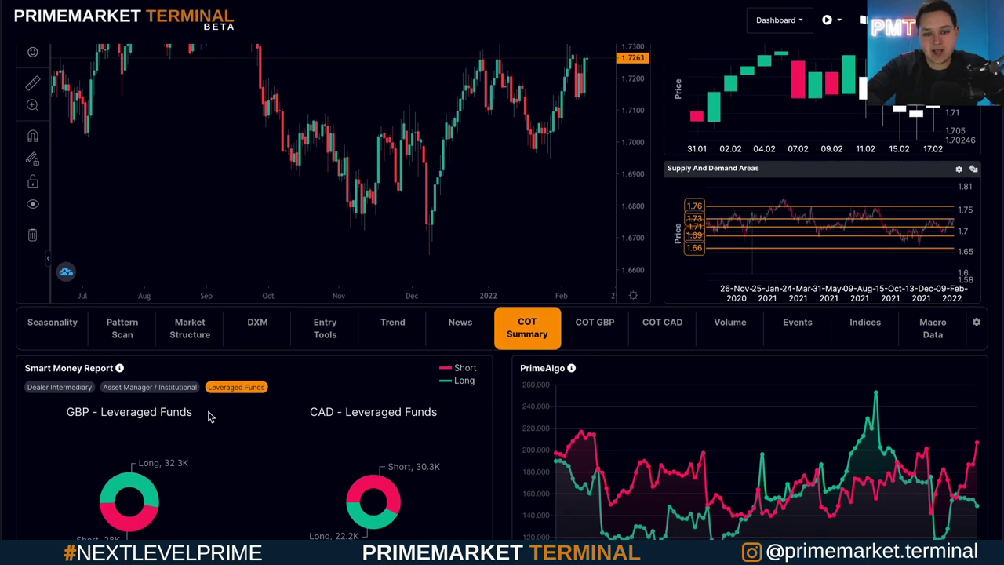
pyautogui.scroll(5, 208, 416)
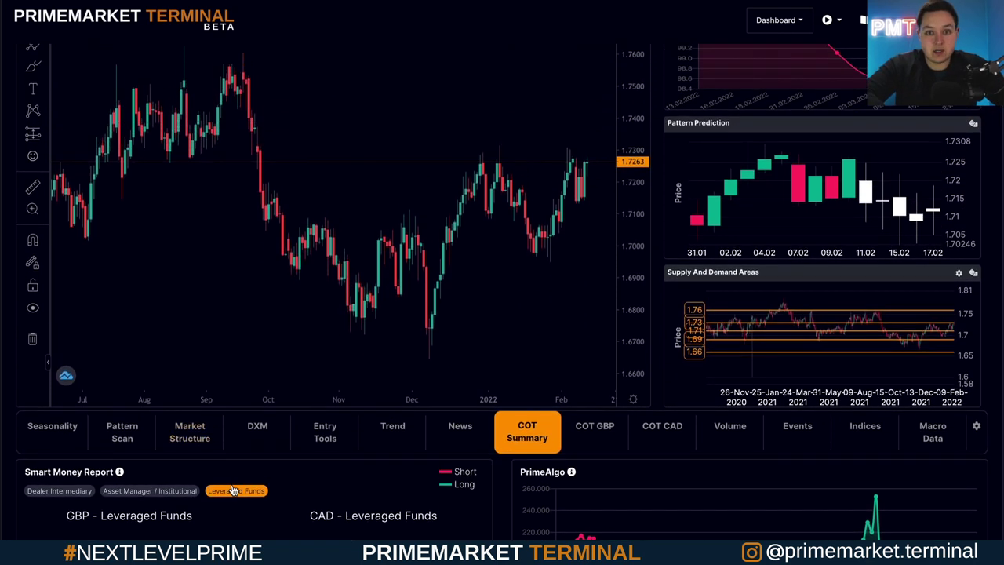
pyautogui.scroll(2, 233, 491)
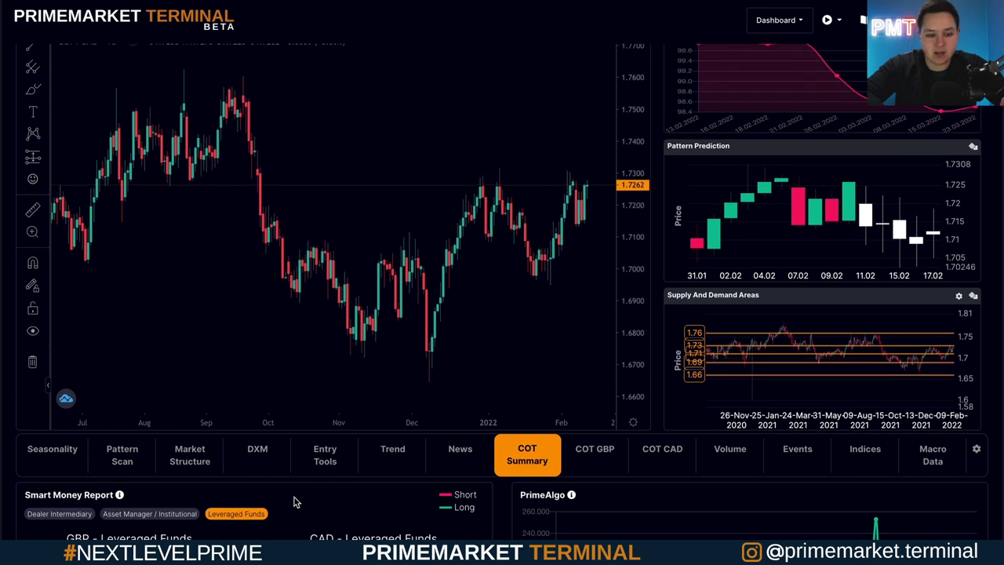
pyautogui.scroll(1, 302, 513)
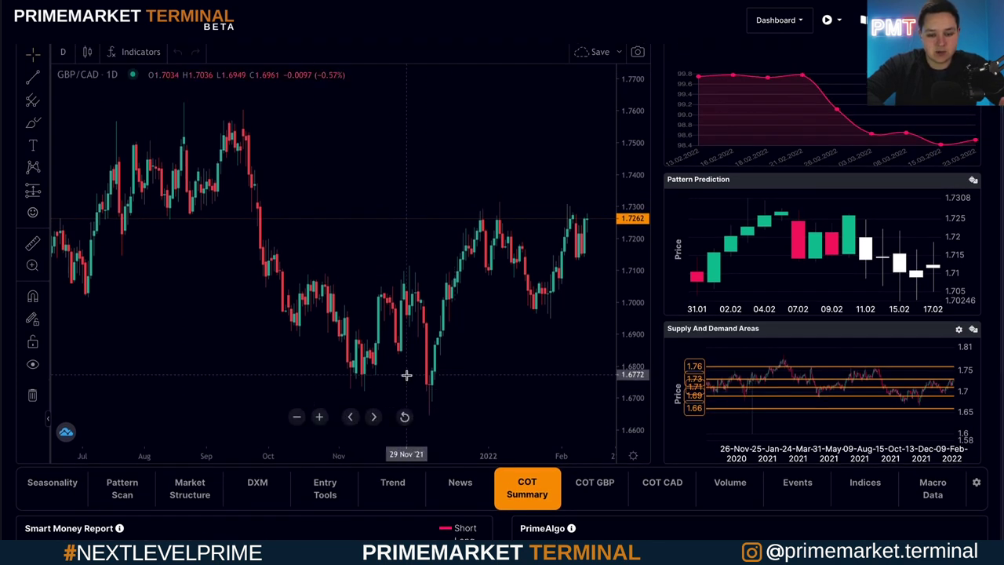
pyautogui.hscroll(3, 406, 375)
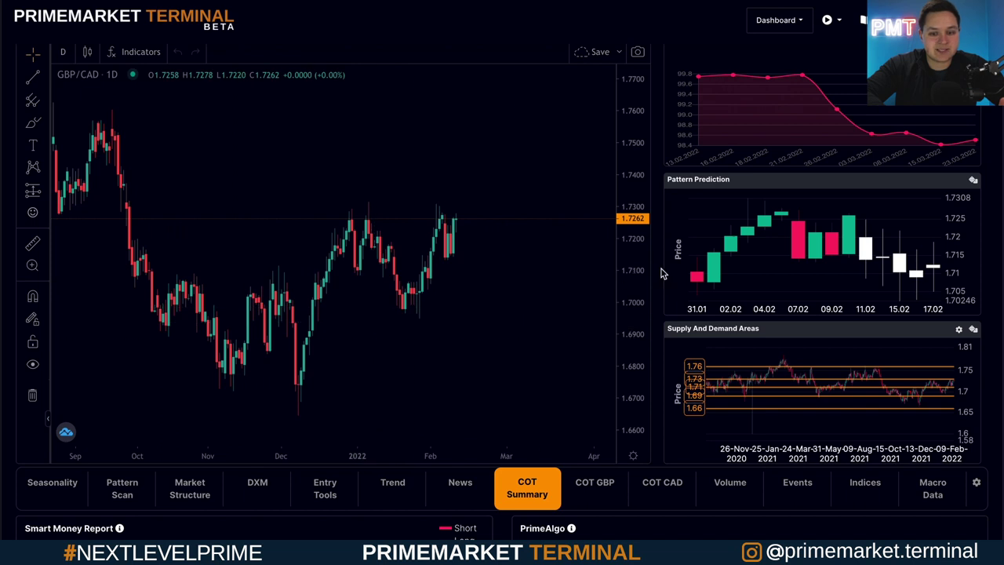
pyautogui.scroll(1, 659, 277)
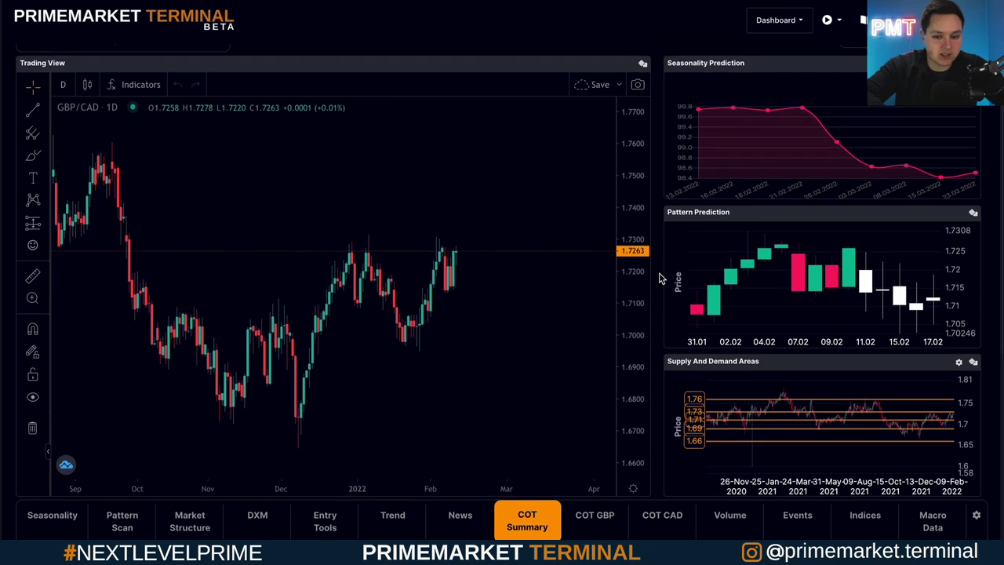
# Step: Examine the long and short shares in the GBP Leveraged Funds chart and return to the GBP/CAD price chart
pyautogui.scroll(-5, 659, 277)
pyautogui.scroll(-2, 659, 278)
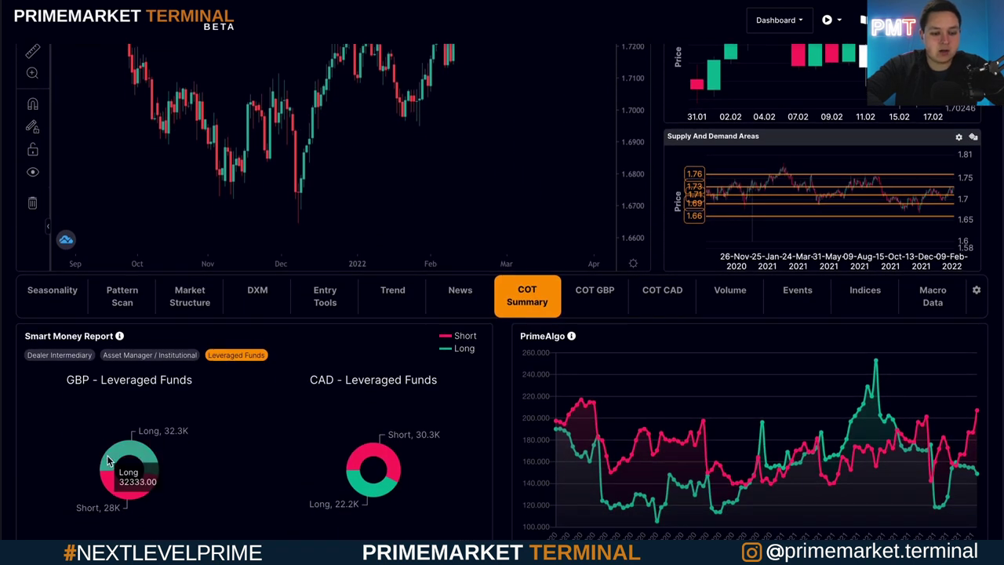
pyautogui.moveTo(105, 484)
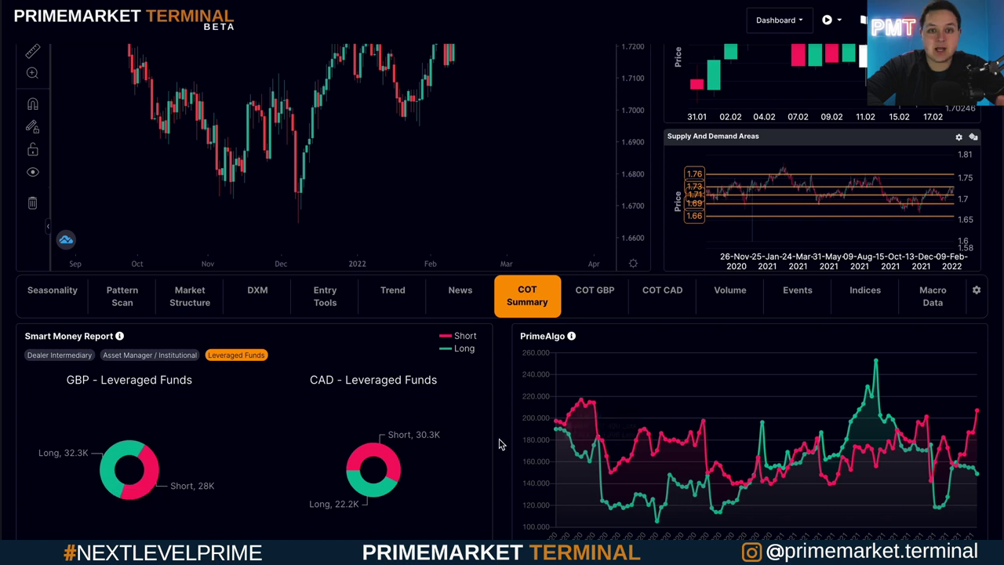
pyautogui.scroll(5, 502, 444)
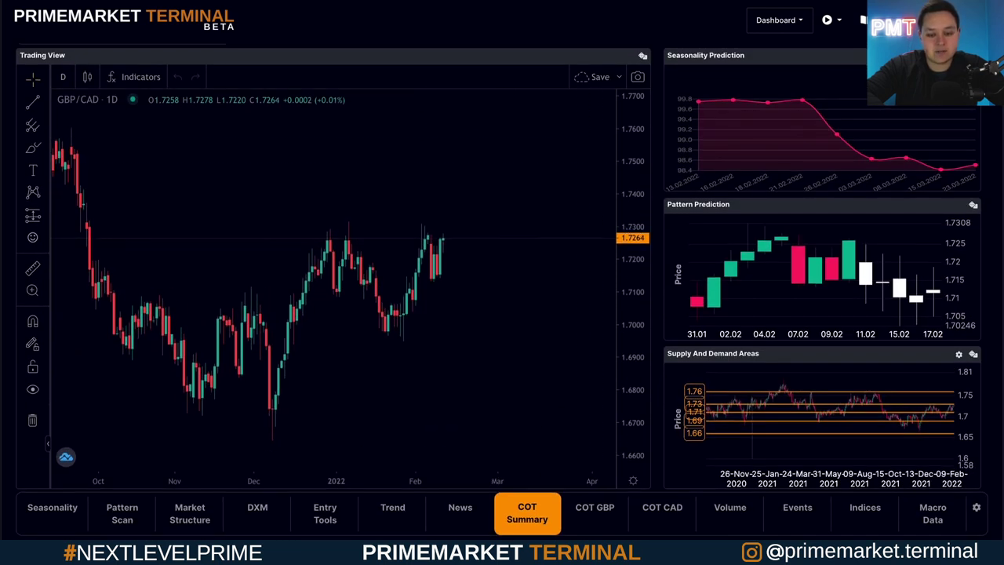
# Step: Switch back to the PMT currency strength dashboard and review the leveraged Smart Money Reports through EUR and JPY
pyautogui.click(708, 527)
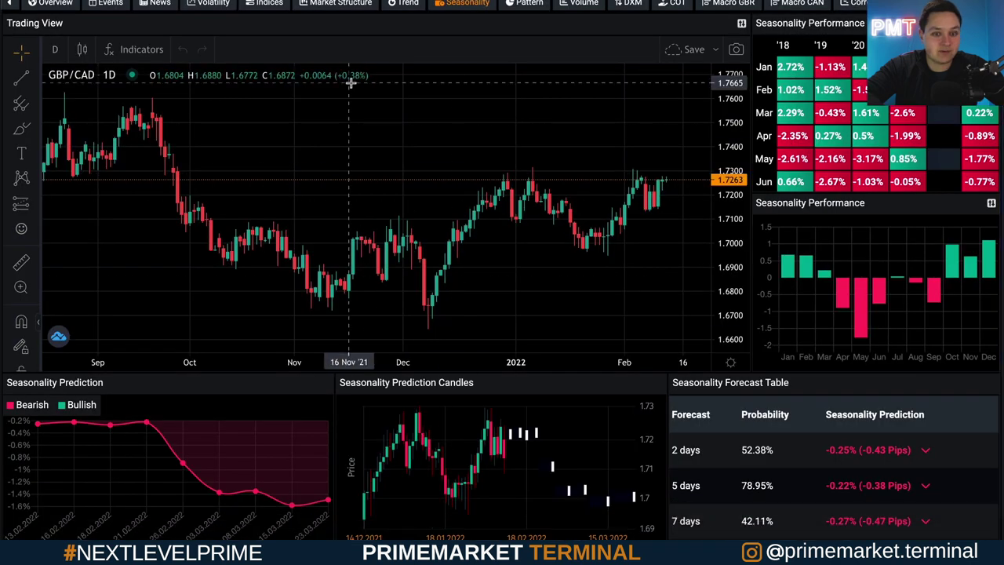
pyautogui.scroll(3, 350, 83)
pyautogui.click(88, 8)
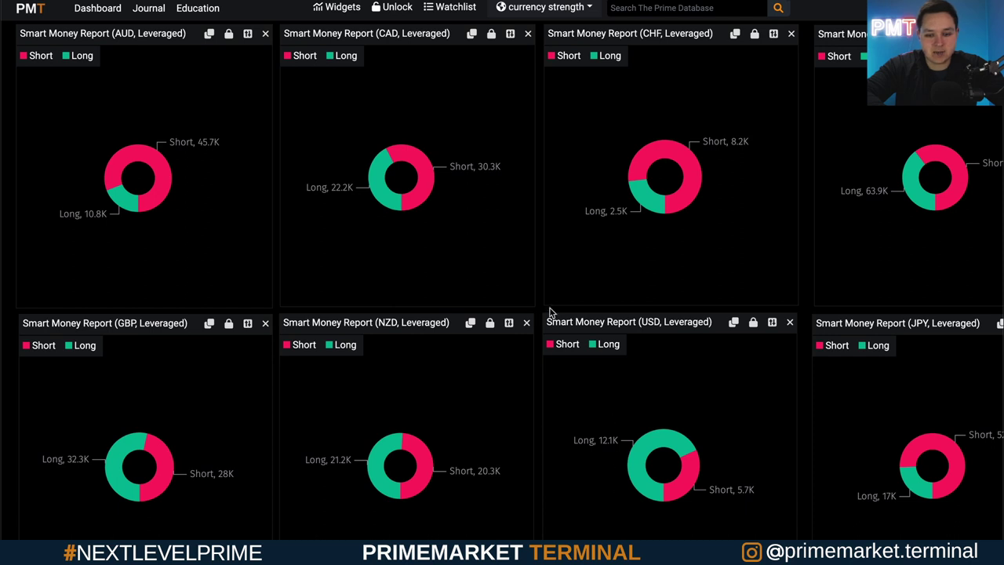
pyautogui.hscroll(3, 796, 335)
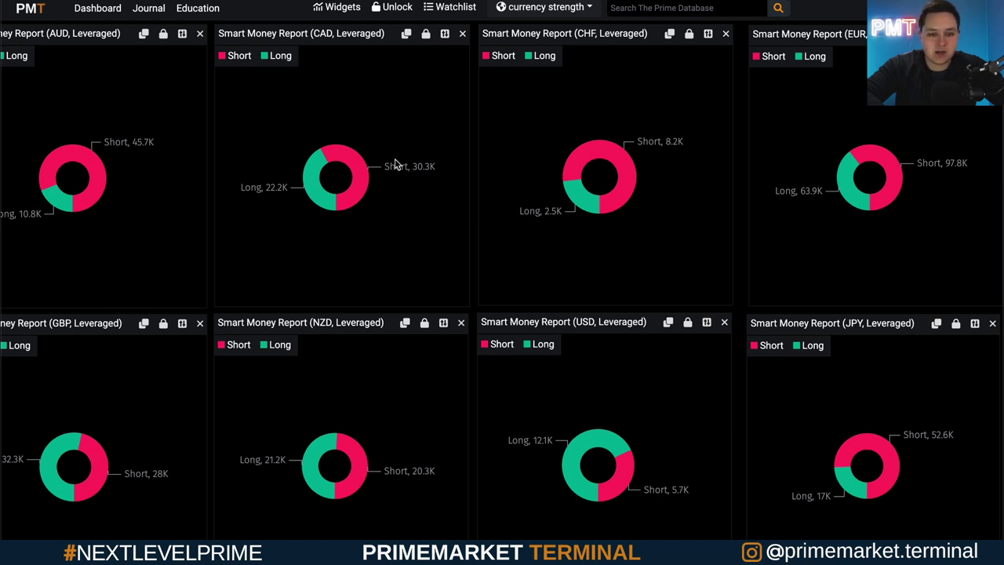
# Step: Search the Prime database for EURUSD and open the pair's Seasonality page
pyautogui.click(677, 8)
pyautogui.write('eurusd')
pyautogui.click(648, 49)
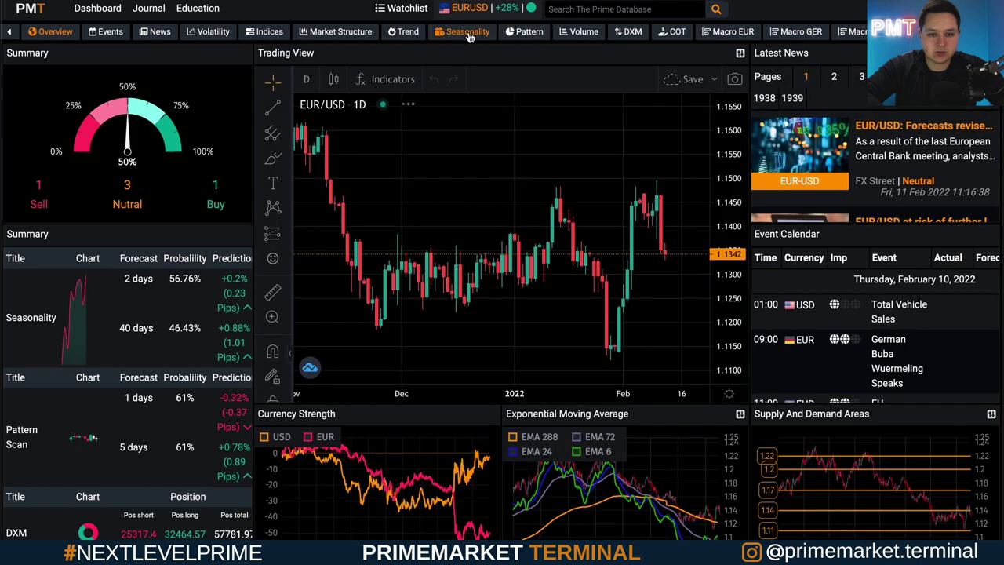
pyautogui.click(469, 32)
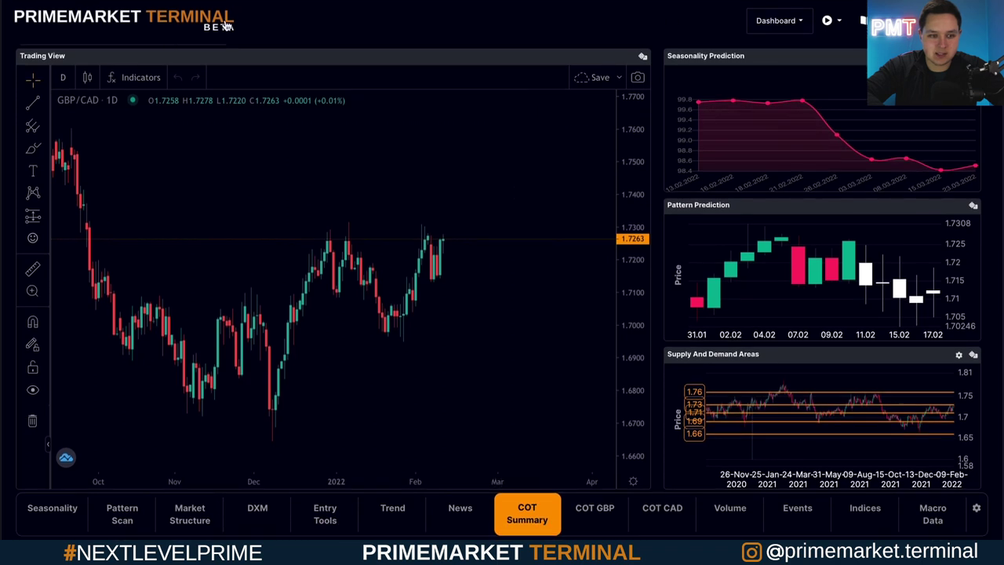
# Step: Search the terminal for EURUSD and open the pair's dashboard in place of GBPCAD
pyautogui.scroll(5, 298, 108)
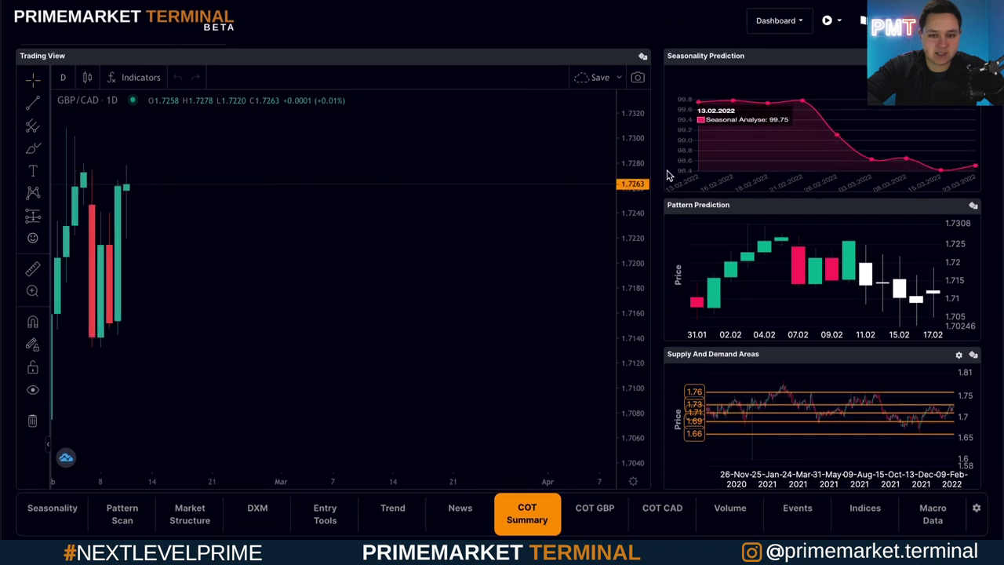
pyautogui.scroll(2, 663, 189)
pyautogui.click(213, 62)
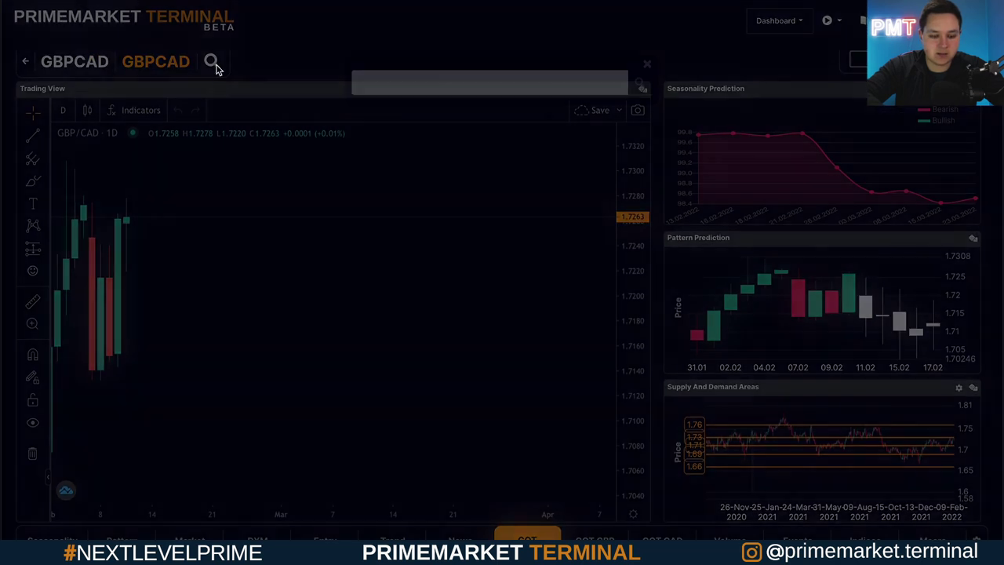
pyautogui.write('eurusd')
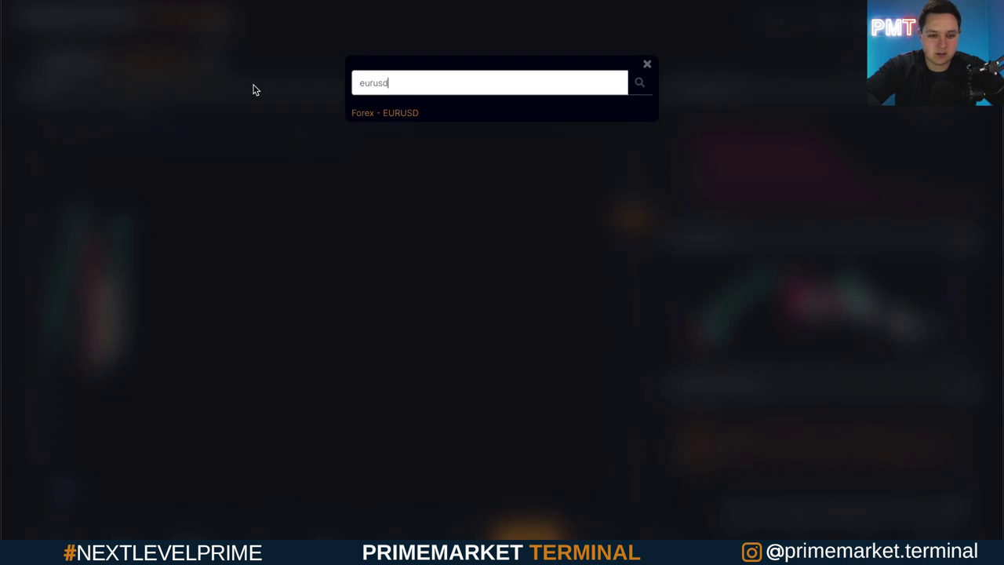
pyautogui.click(365, 111)
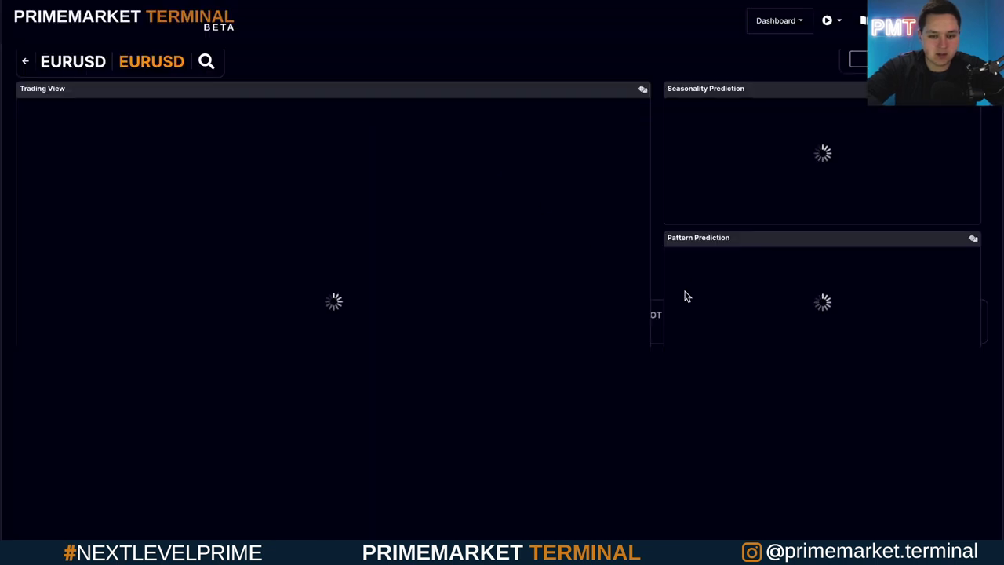
# Step: Show the COT Summary's Smart Money Report for Leveraged Funds in EUR and USD and compare it with the EUR/USD price chart
pyautogui.scroll(-3, 659, 302)
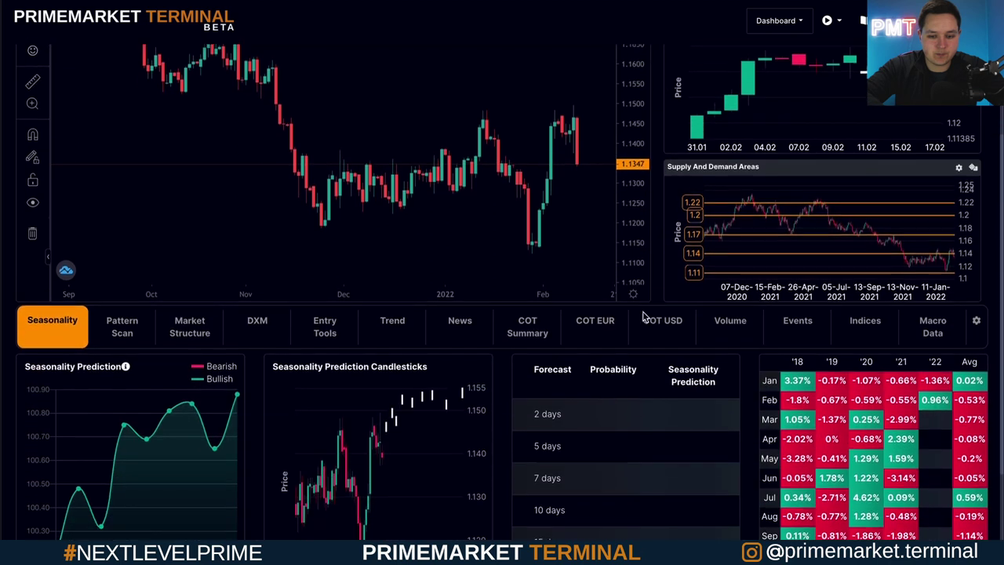
pyautogui.click(527, 323)
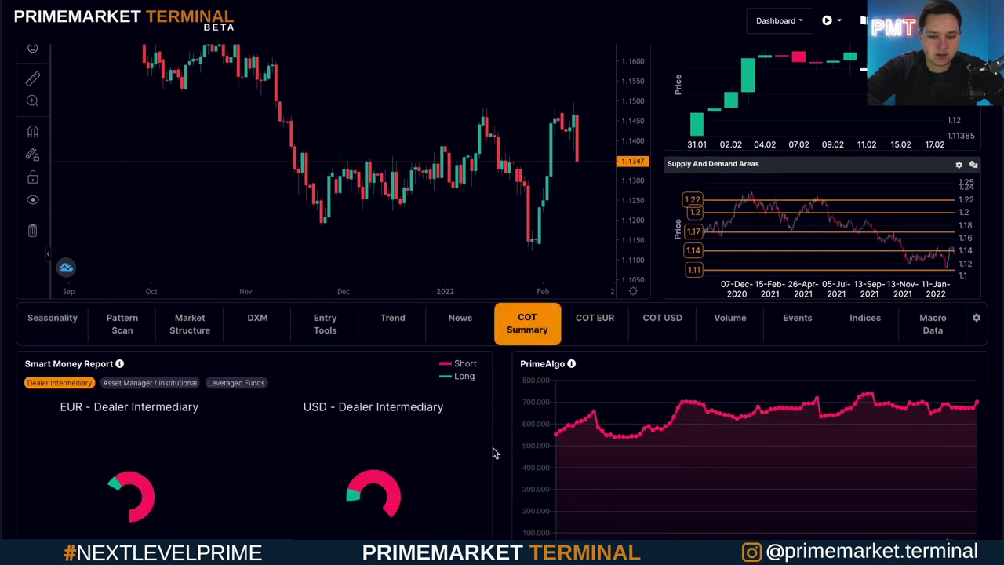
pyautogui.scroll(-1, 494, 453)
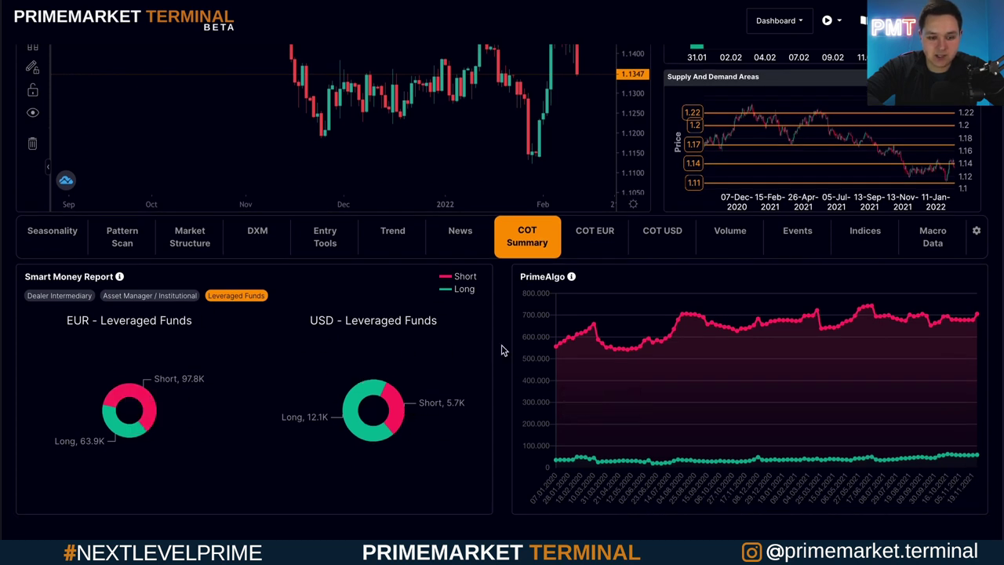
pyautogui.scroll(3, 505, 353)
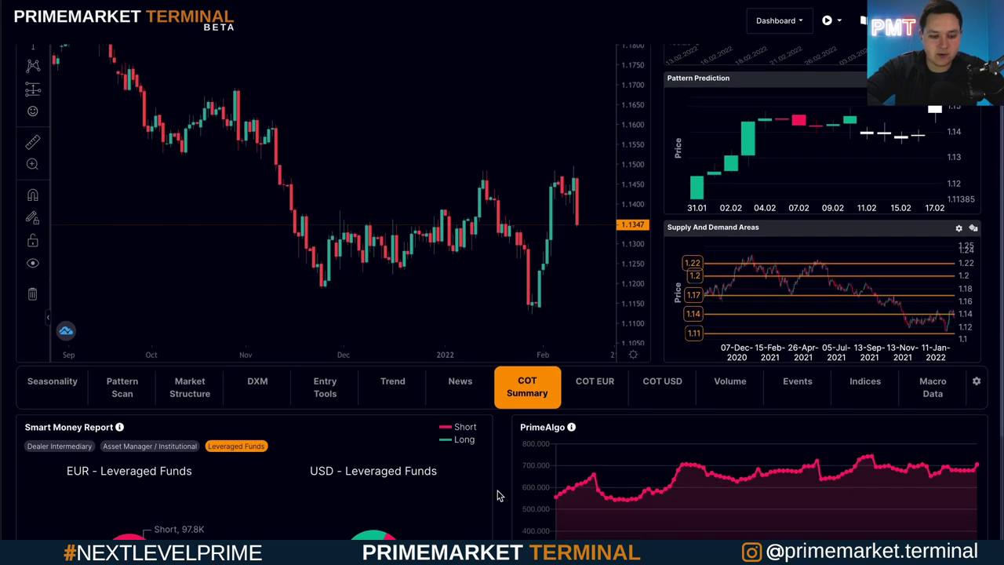
pyautogui.scroll(-1, 496, 495)
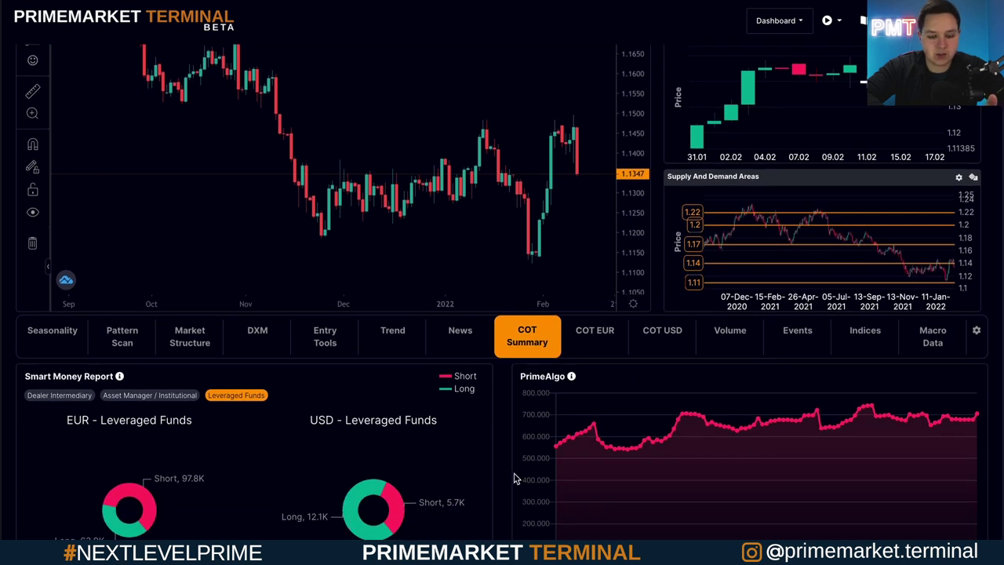
pyautogui.scroll(4, 499, 488)
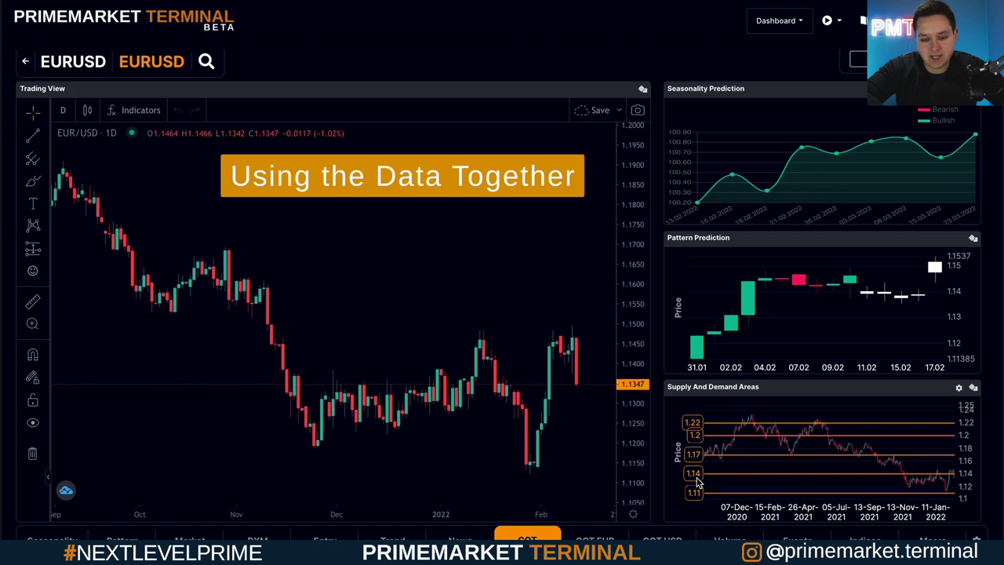
# Step: Draw horizontal lines on the EUR/USD daily chart at about 1.1401 and about 1.1136, with the latest candles in view
pyautogui.hscroll(3, 564, 408)
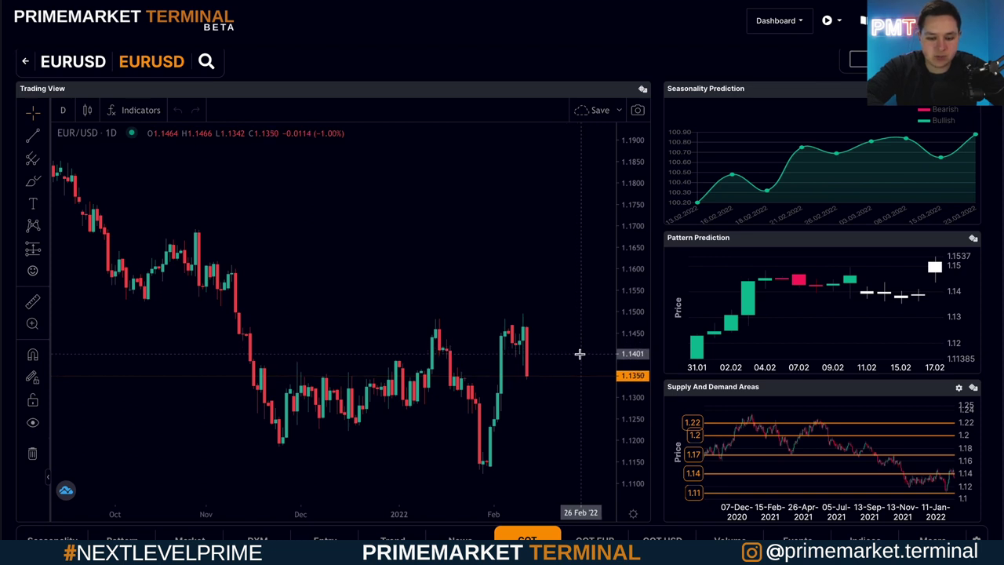
pyautogui.click(580, 353)
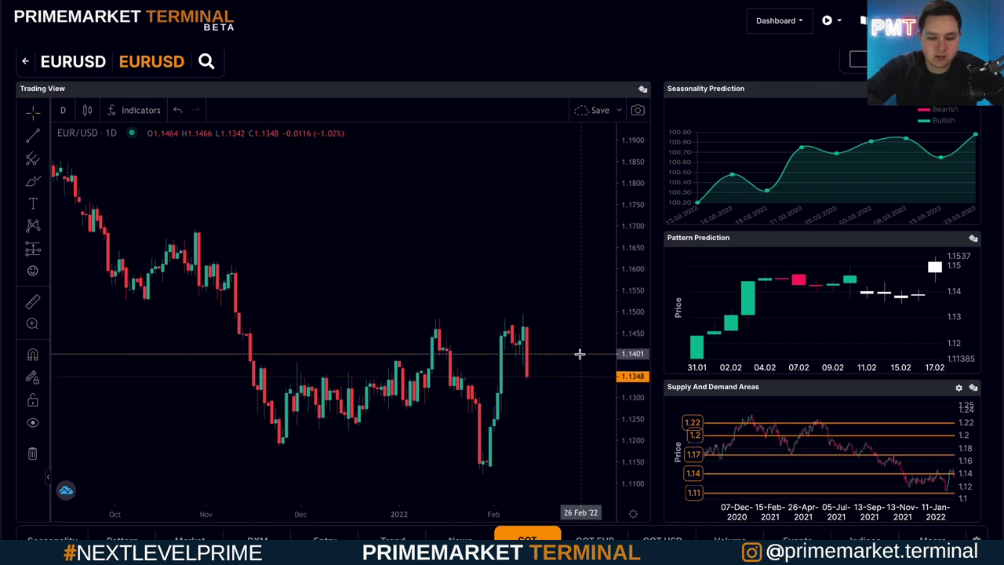
pyautogui.click(563, 468)
pyautogui.scroll(-1, 565, 412)
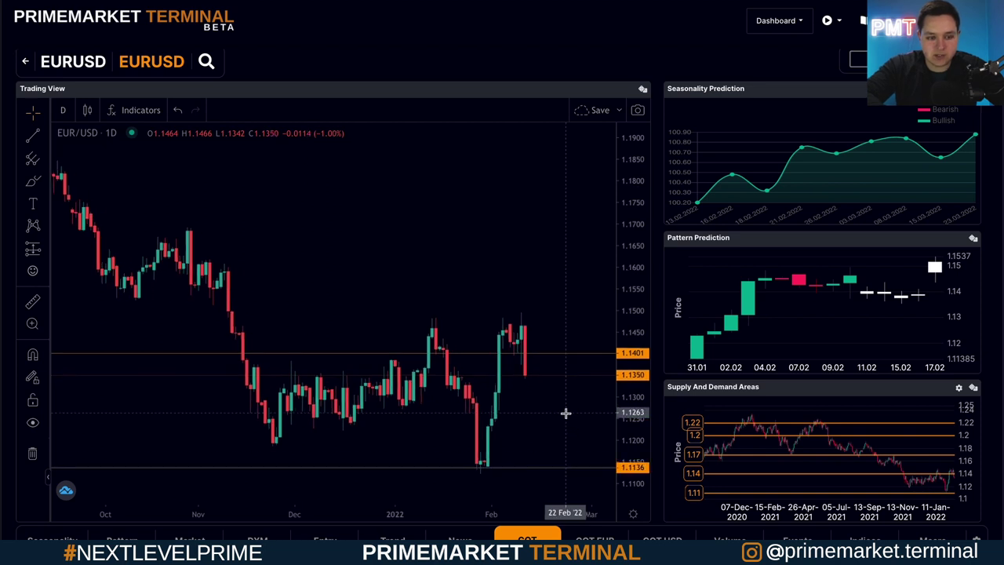
pyautogui.scroll(1, 565, 411)
pyautogui.scroll(-3, 565, 412)
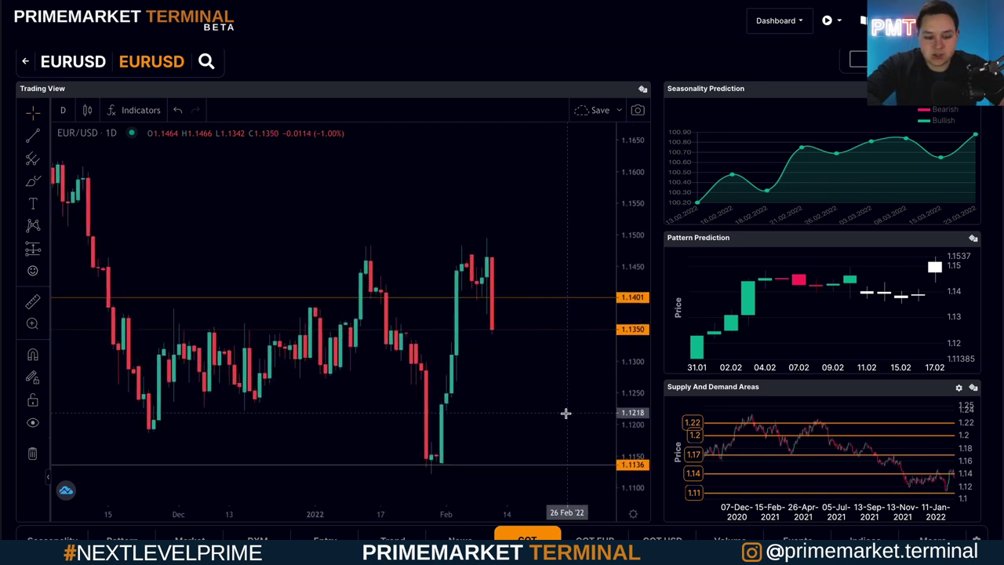
# Step: Compare the EUR and USD Leveraged Funds positions with the two levels marked on the EUR/USD chart
pyautogui.scroll(-4, 655, 441)
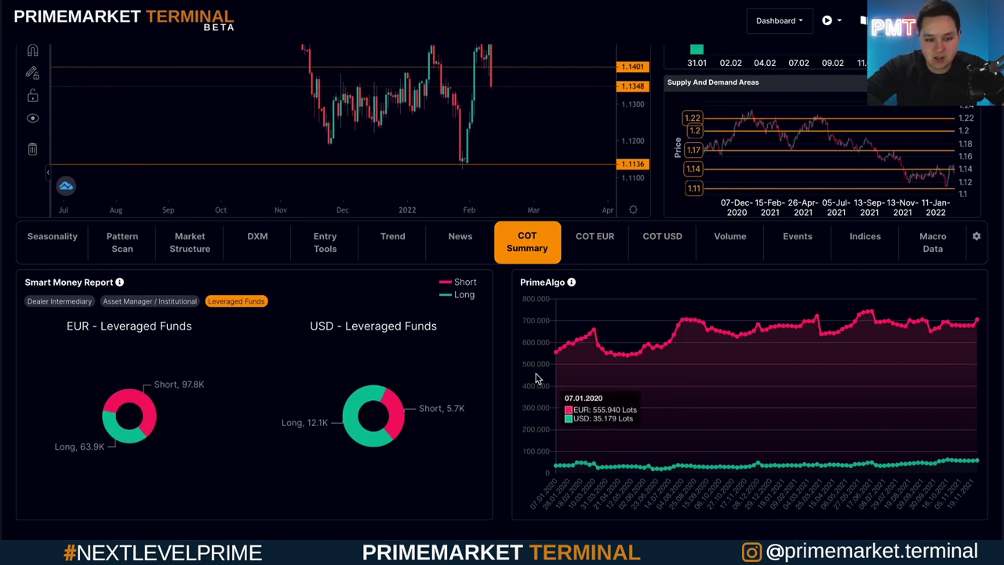
pyautogui.scroll(4, 510, 384)
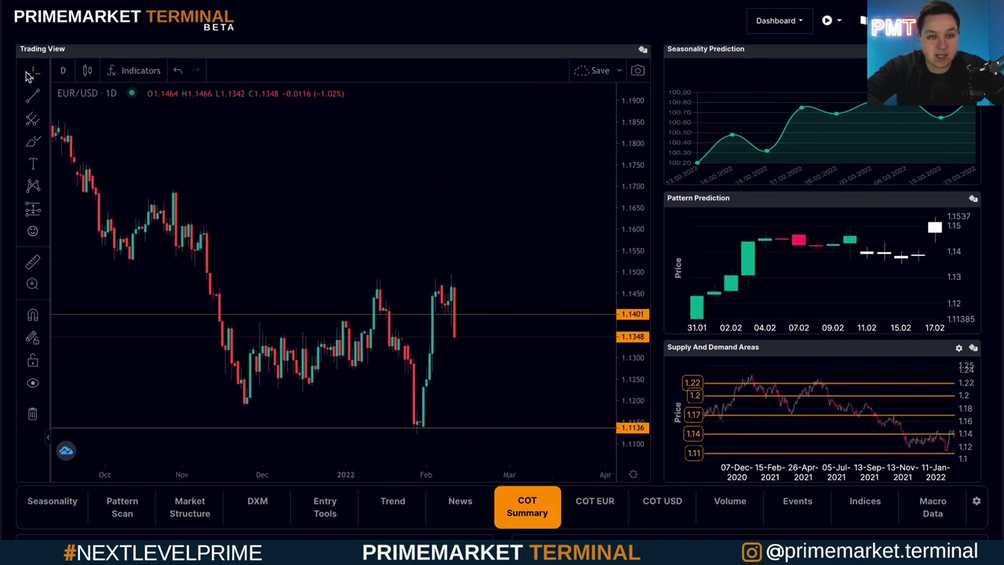
pyautogui.scroll(2, 227, 174)
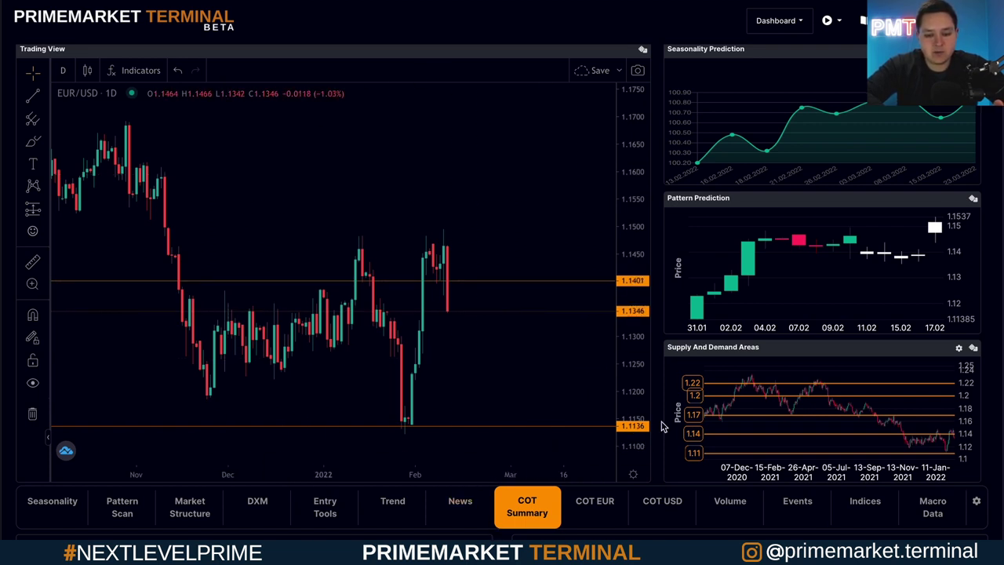
# Step: Switch to the PMT Beta 2 currency strength dashboard and examine the short share in the AUD leveraged Smart Money Report
pyautogui.moveTo(674, 532)
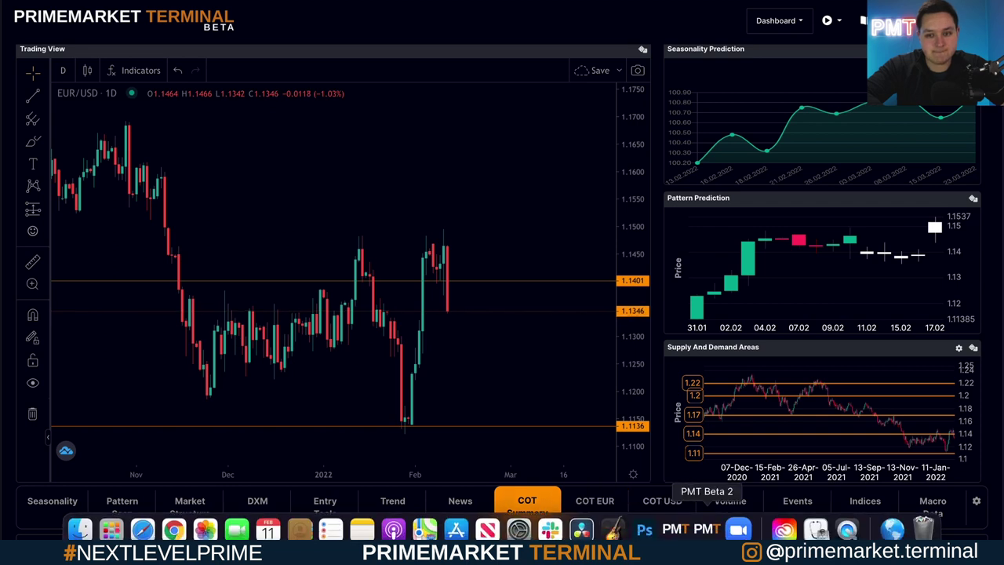
pyautogui.click(706, 529)
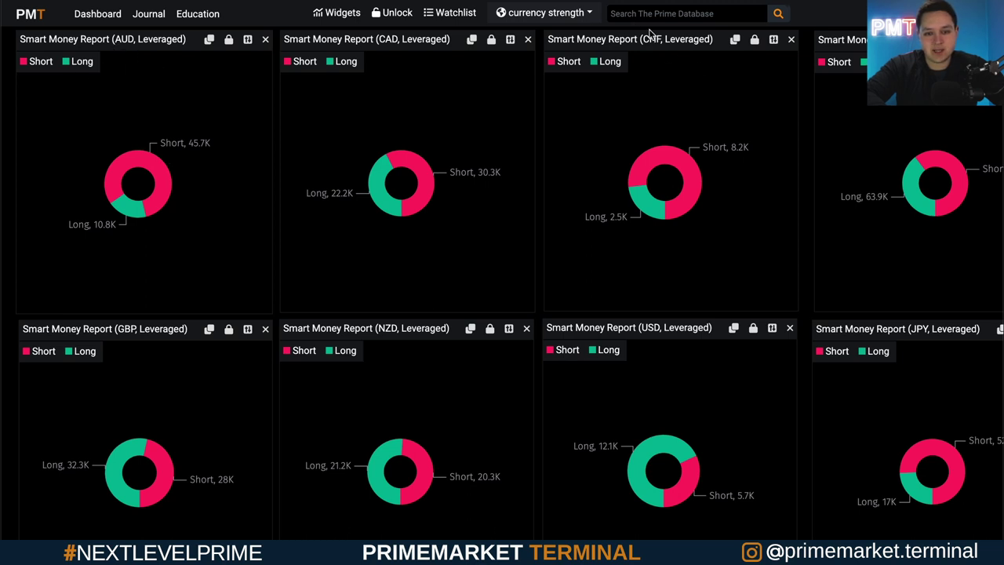
pyautogui.click(153, 157)
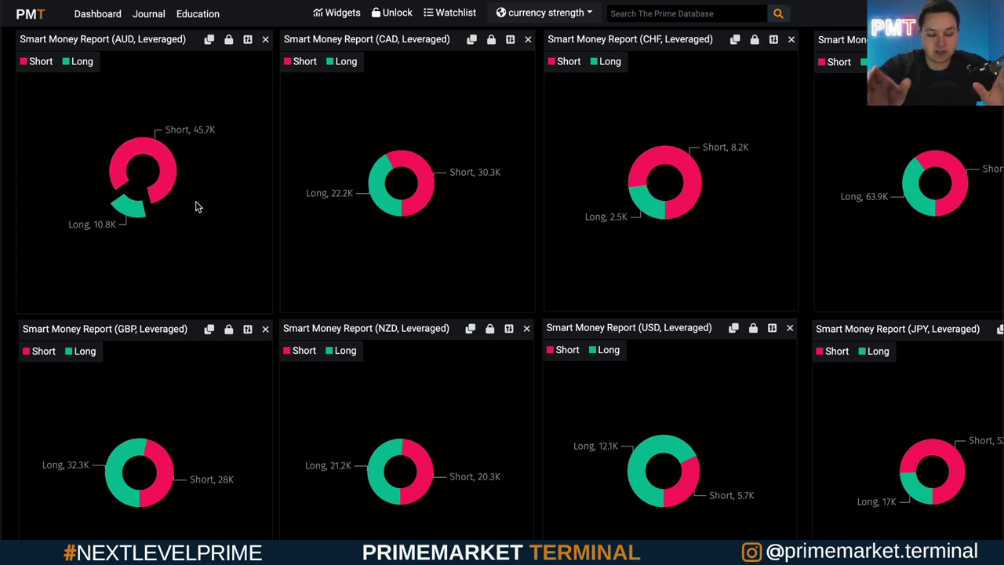
pyautogui.click(144, 157)
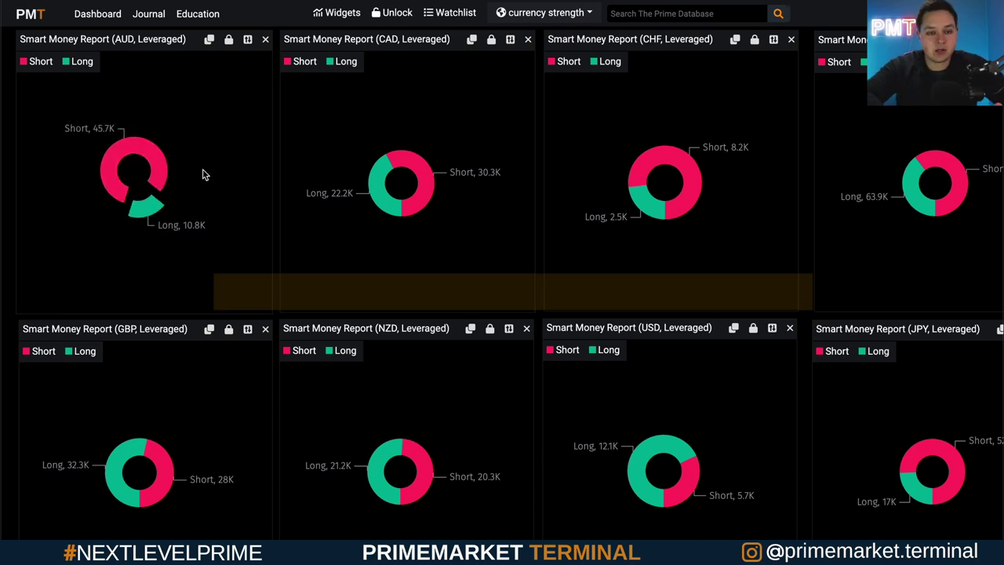
pyautogui.click(139, 150)
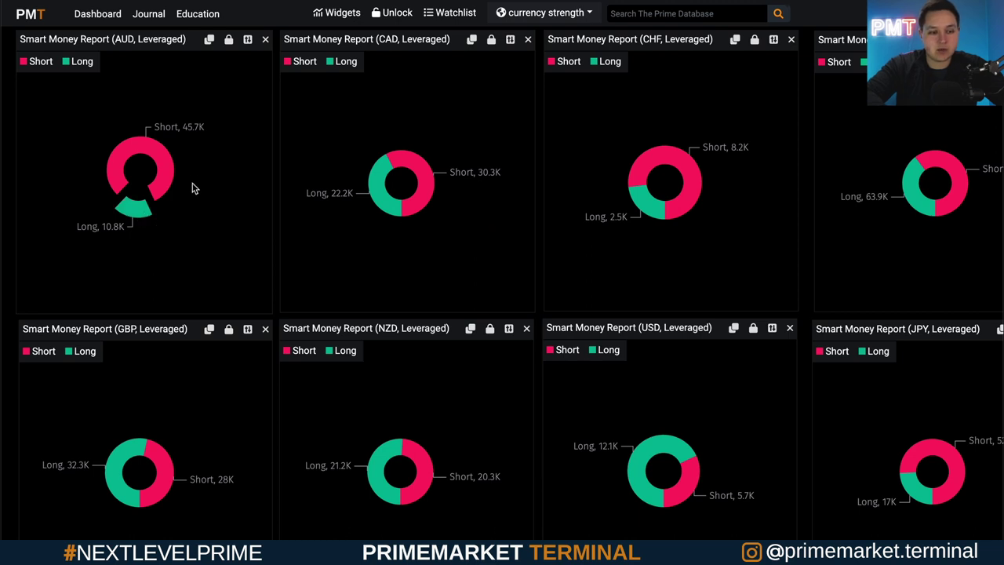
# Step: Examine the long and short shares in the CHF leveraged Smart Money Report and compare them with AUD
pyautogui.moveTo(666, 45)
pyautogui.mouseDown()
pyautogui.moveTo(650, 43)
pyautogui.moveTo(665, 44)
pyautogui.mouseUp()
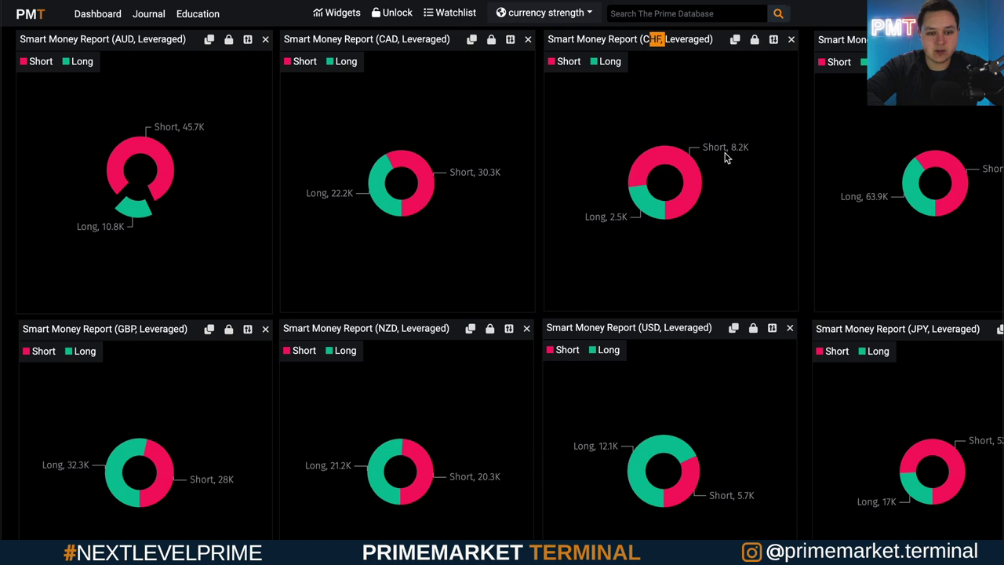
pyautogui.click(648, 207)
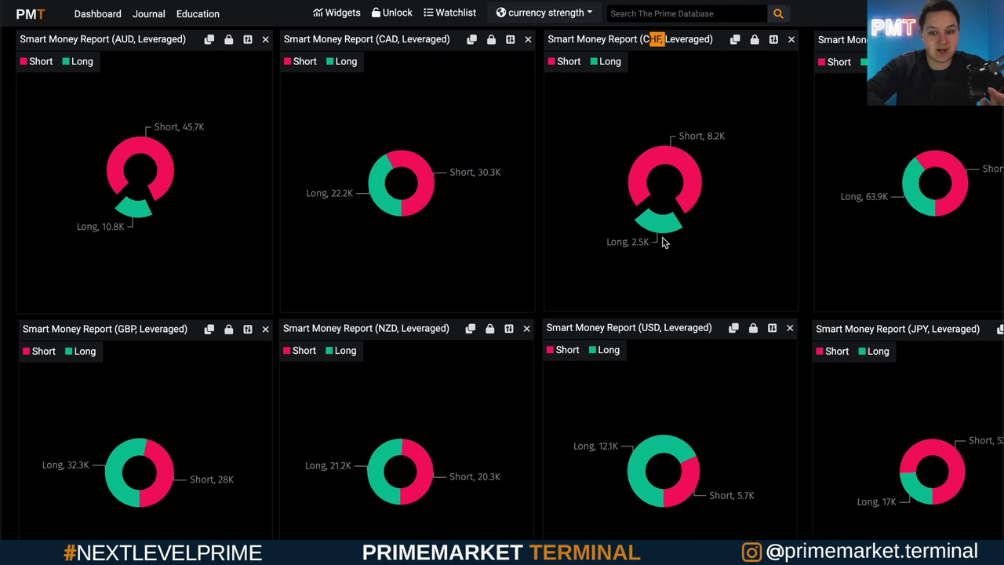
pyautogui.click(662, 242)
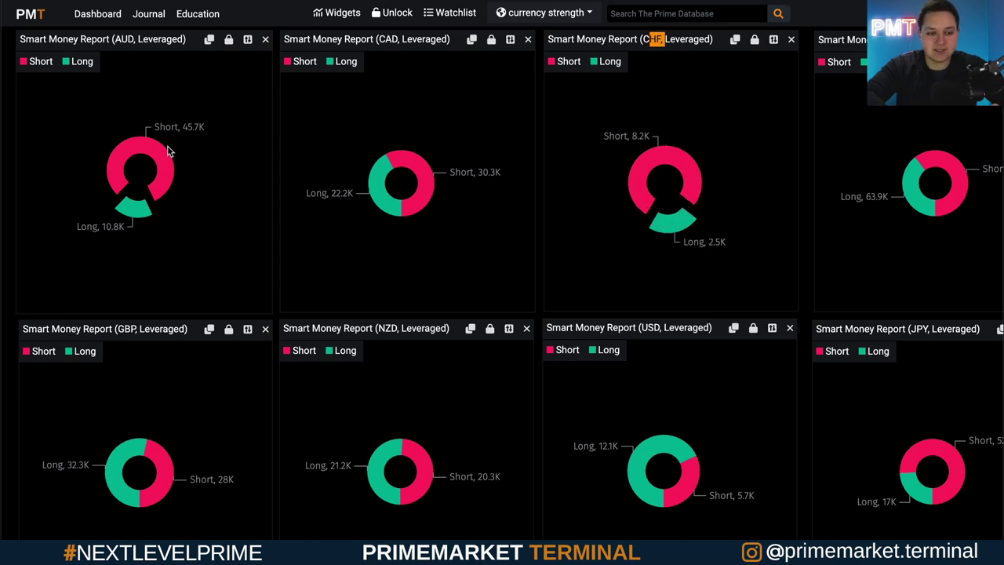
pyautogui.moveTo(152, 150)
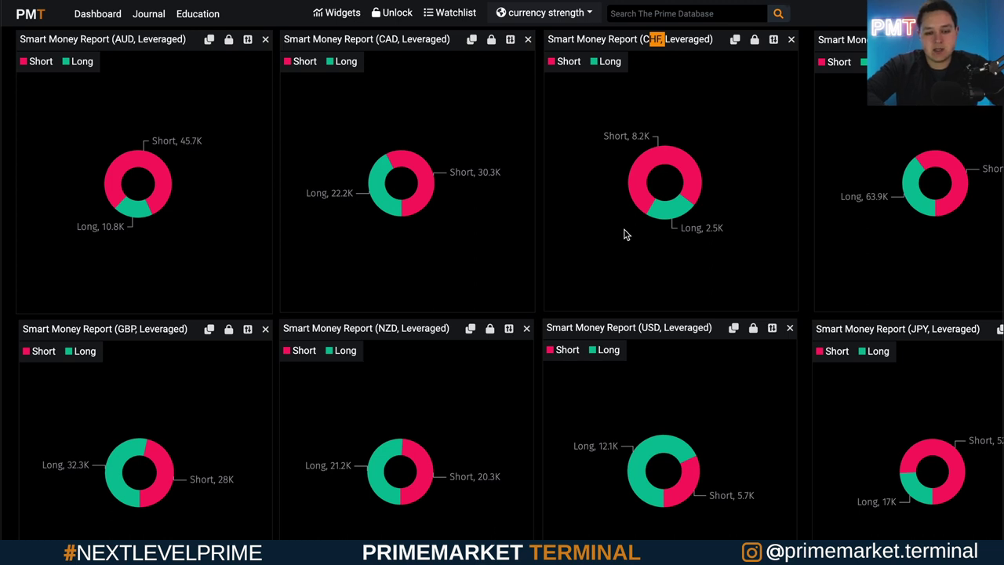
# Step: Compare the long shares in the GBP and USD leveraged Smart Money Reports by separating their chart segments
pyautogui.scroll(-1, 650, 396)
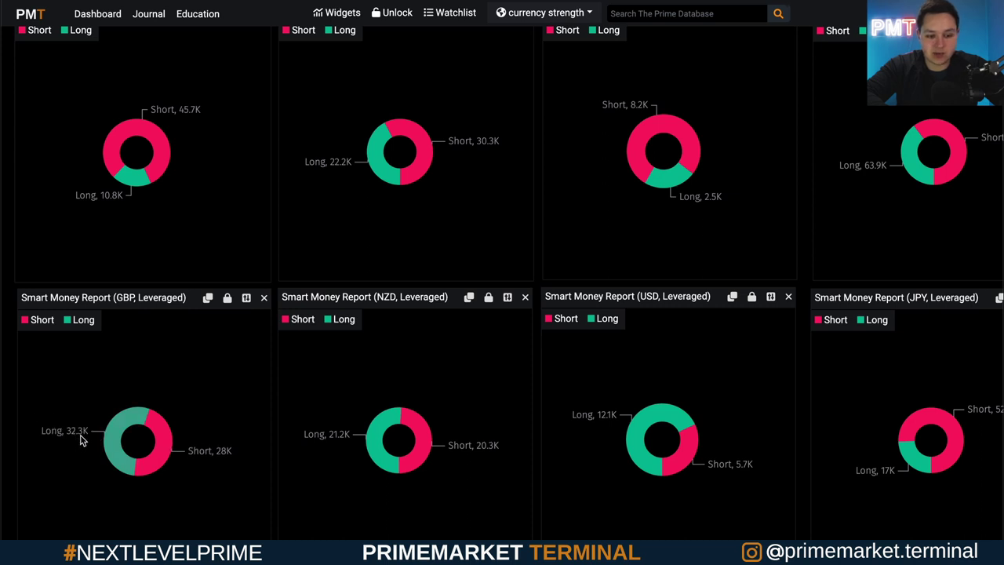
pyautogui.click(112, 426)
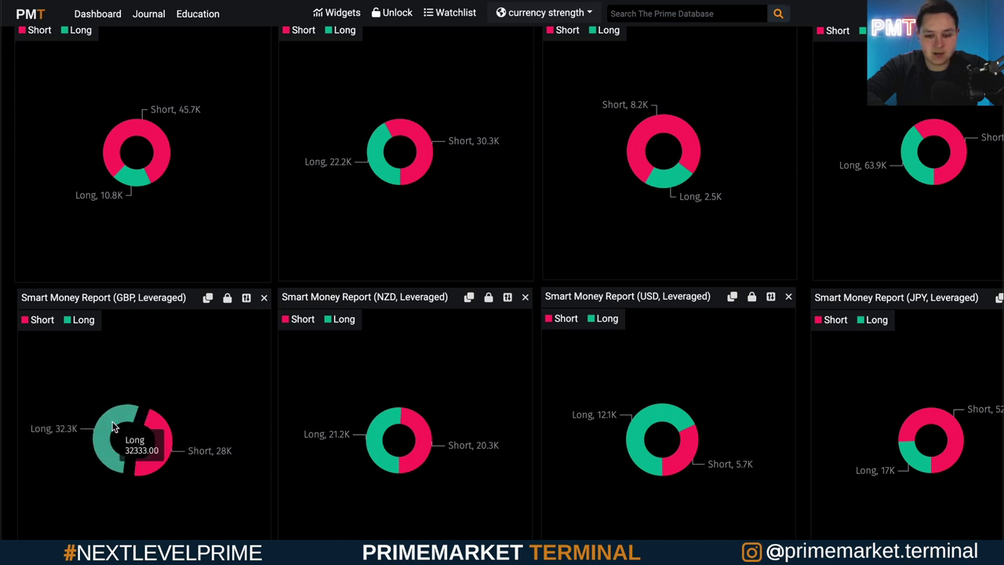
pyautogui.click(647, 428)
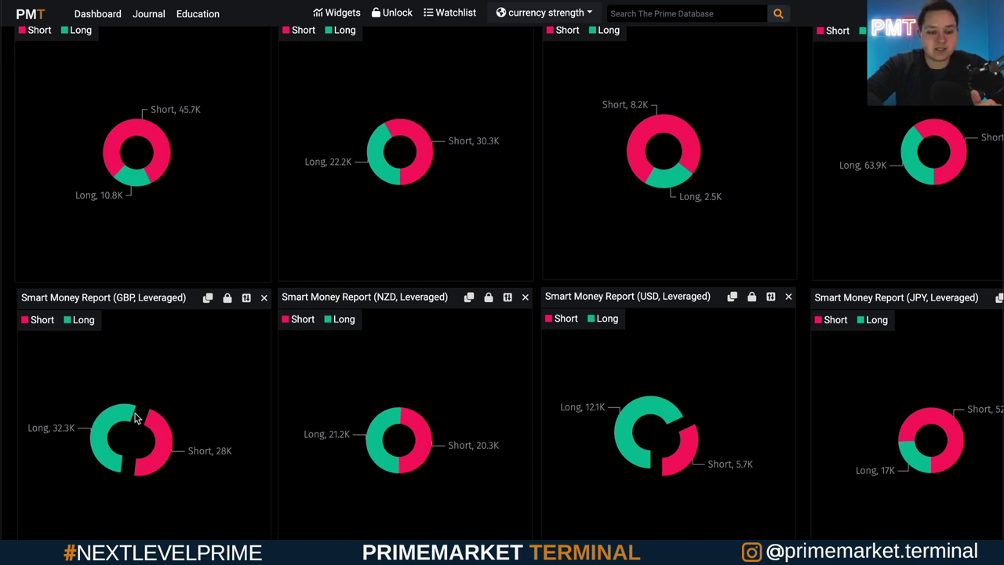
pyautogui.moveTo(125, 422)
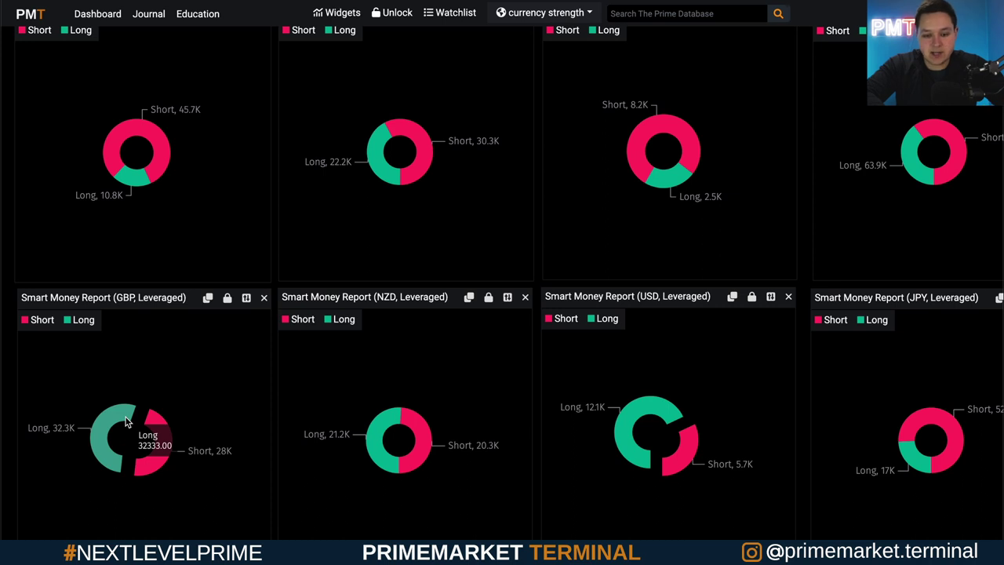
pyautogui.moveTo(666, 410)
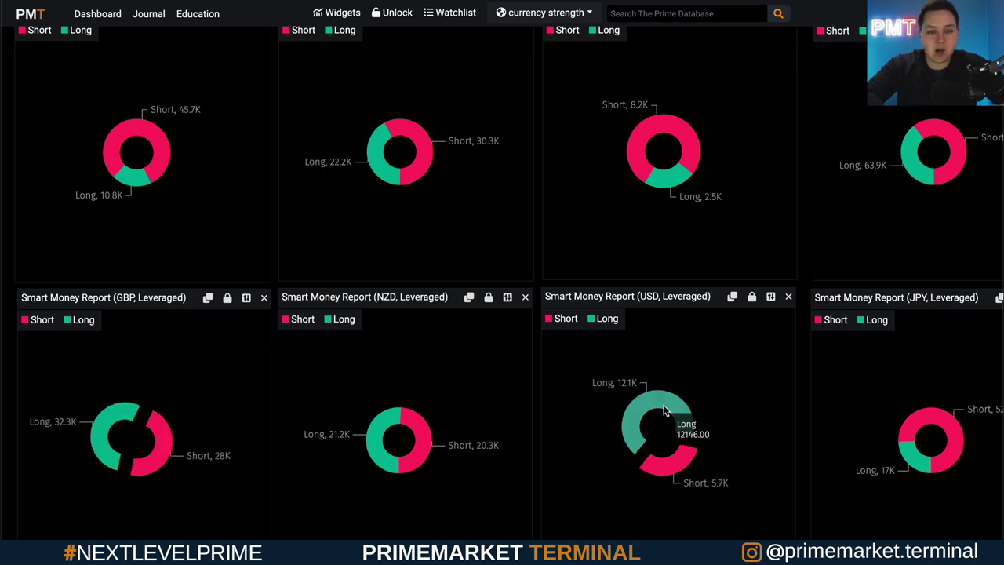
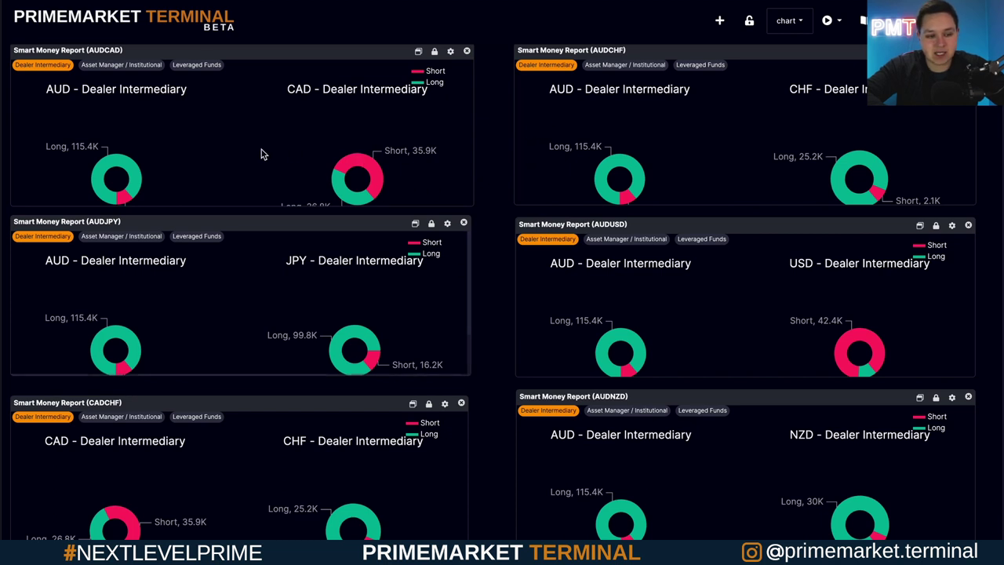
# Step: Set the AUDCAD Smart Money Report to Leveraged Funds and browse the other pair reports through NZDUSD and USDJPY
pyautogui.click(198, 65)
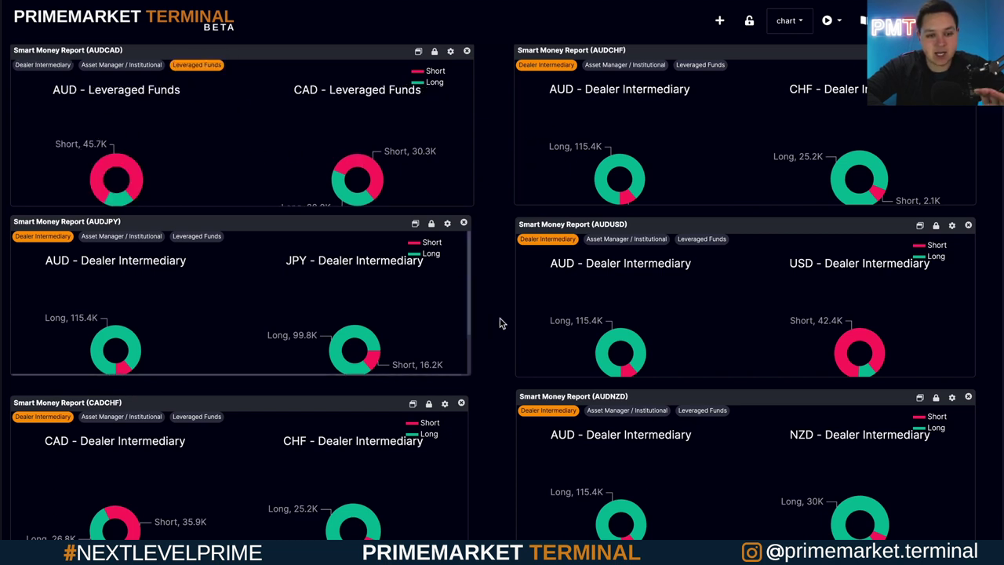
pyautogui.scroll(-15, 502, 323)
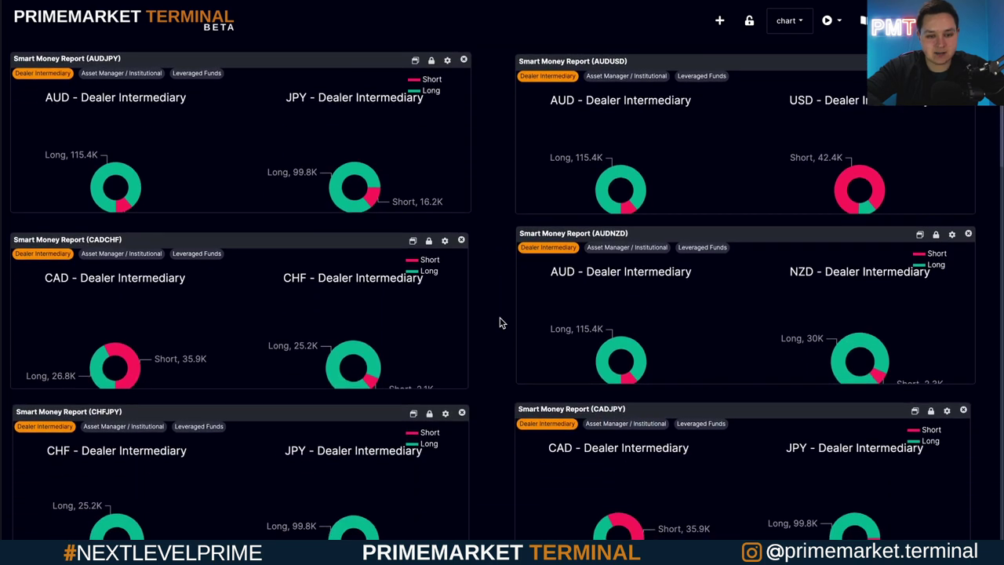
pyautogui.scroll(-10, 502, 322)
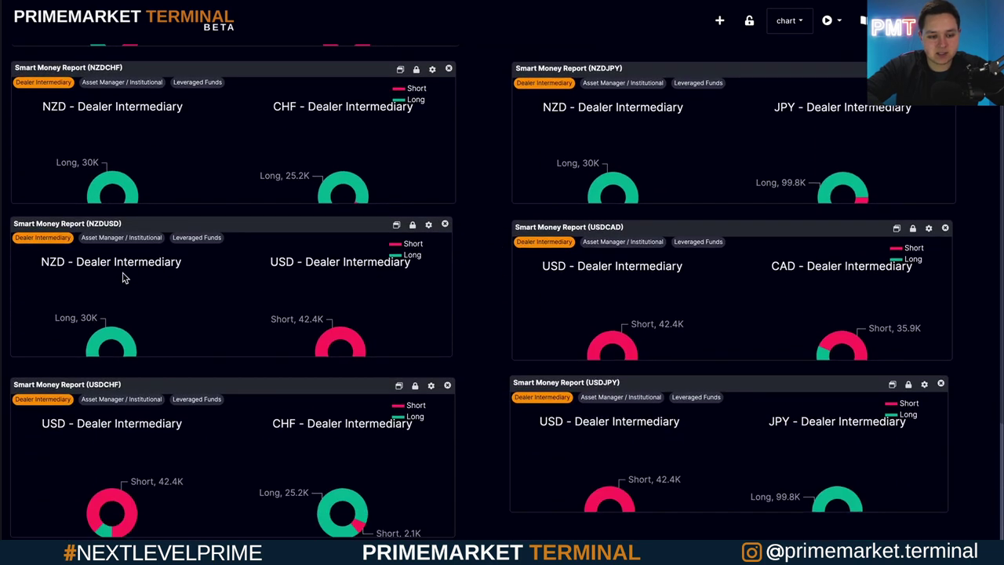
# Step: Set the NZDUSD, USDCHF, USDCAD, USDJPY, NZDJPY and NZDCHF Smart Money Reports to Leveraged Funds
pyautogui.click(196, 236)
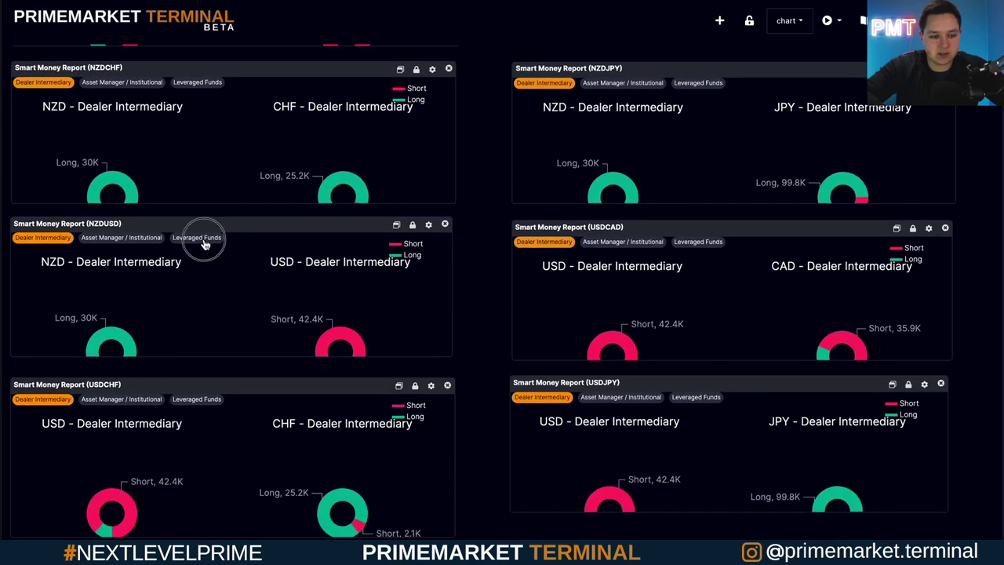
pyautogui.click(196, 399)
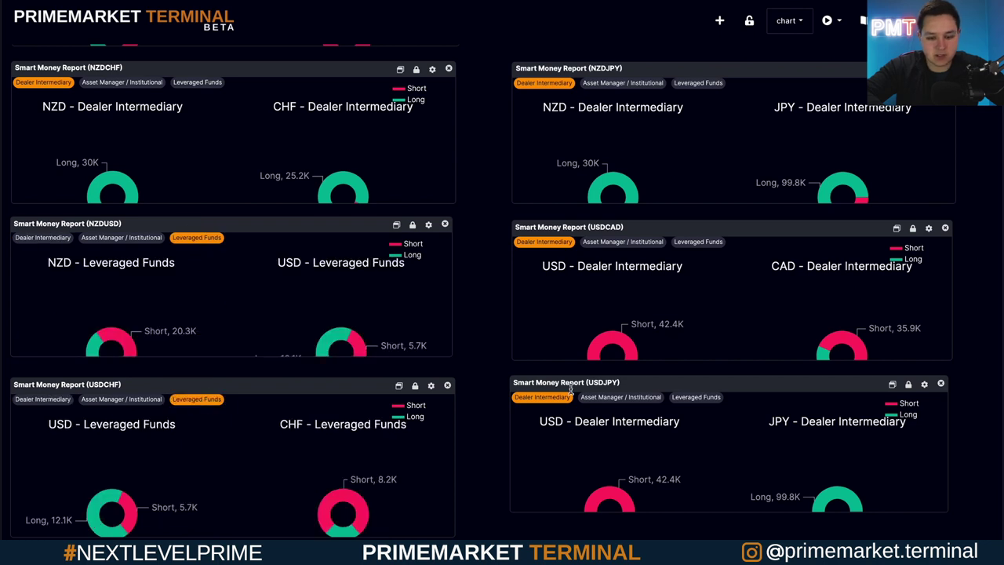
pyautogui.click(704, 399)
pyautogui.scroll(4, 478, 330)
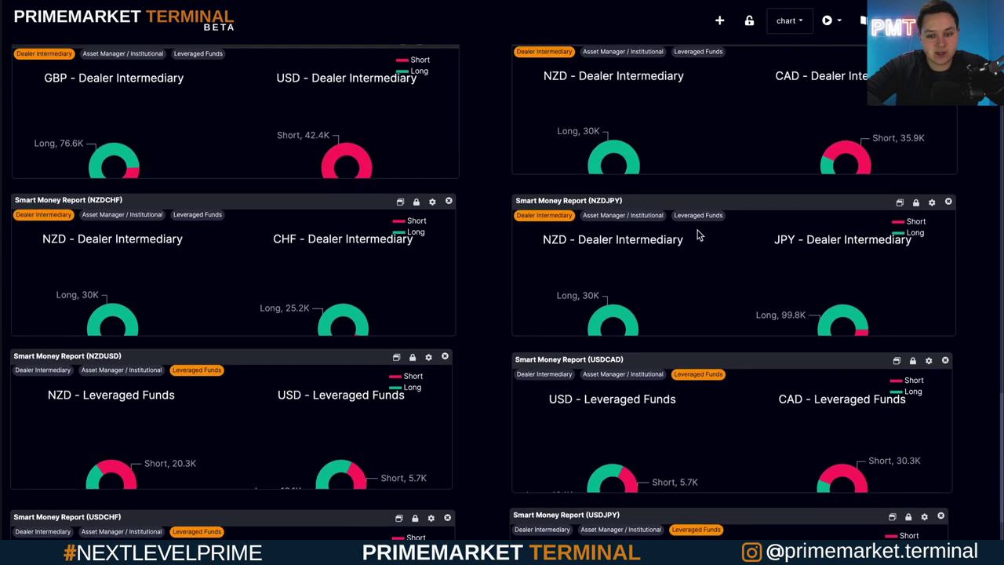
pyautogui.click(696, 218)
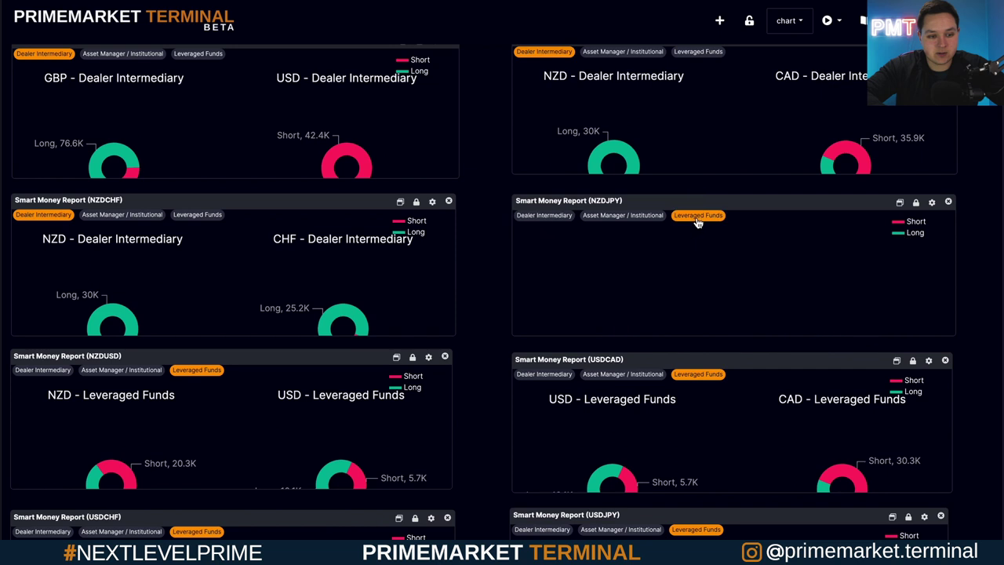
pyautogui.click(189, 216)
# Step: Set the GBPUSD, NZDCAD, GBPNZD and GBPJPY Smart Money Reports to Leveraged Funds
pyautogui.scroll(3, 486, 265)
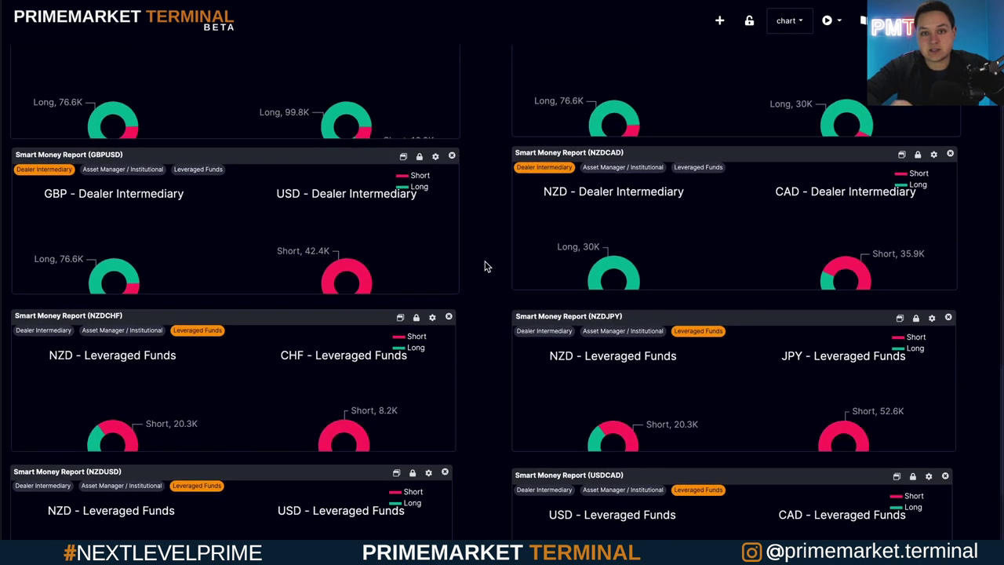
pyautogui.scroll(1, 485, 267)
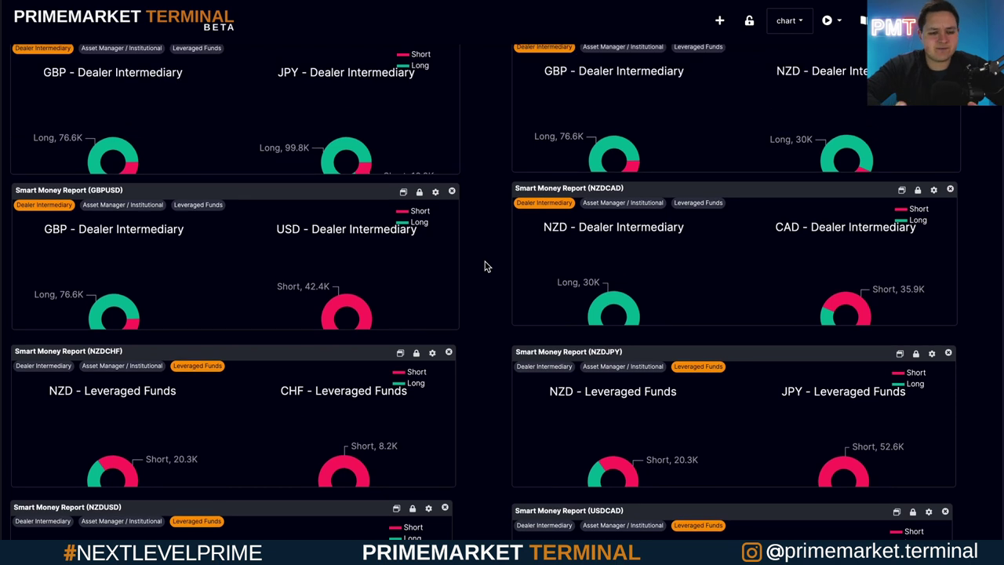
pyautogui.scroll(3, 484, 267)
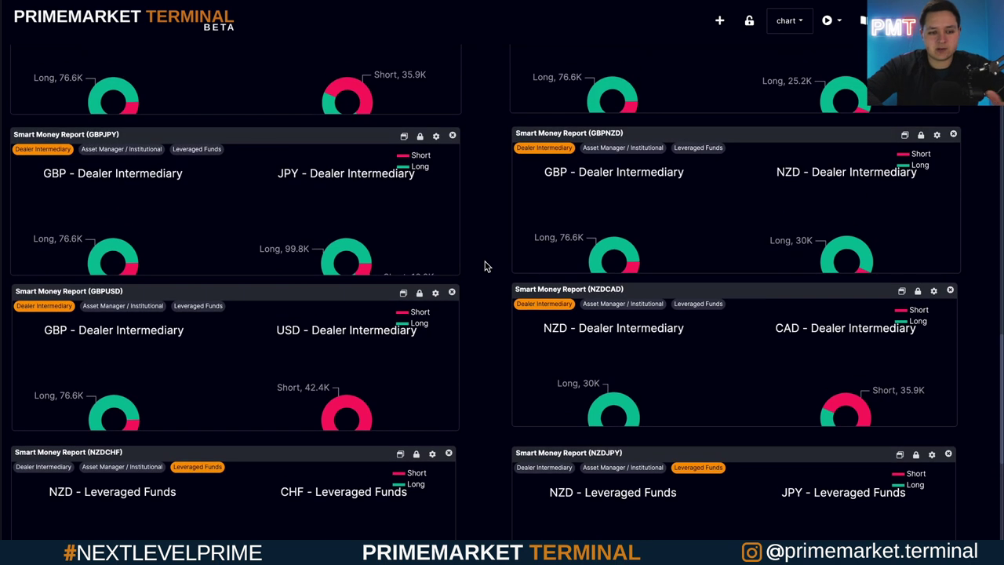
pyautogui.scroll(1, 485, 267)
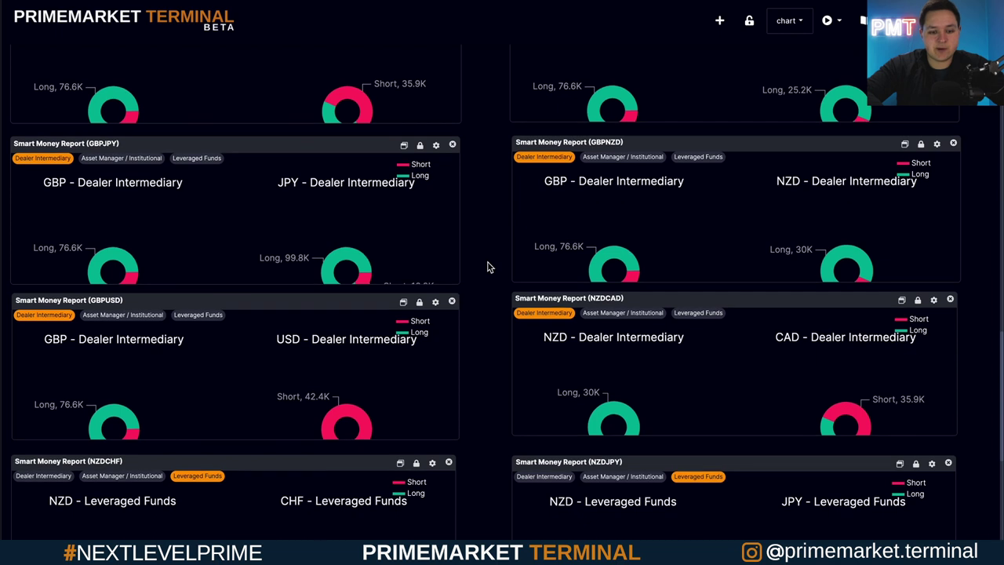
pyautogui.click(213, 316)
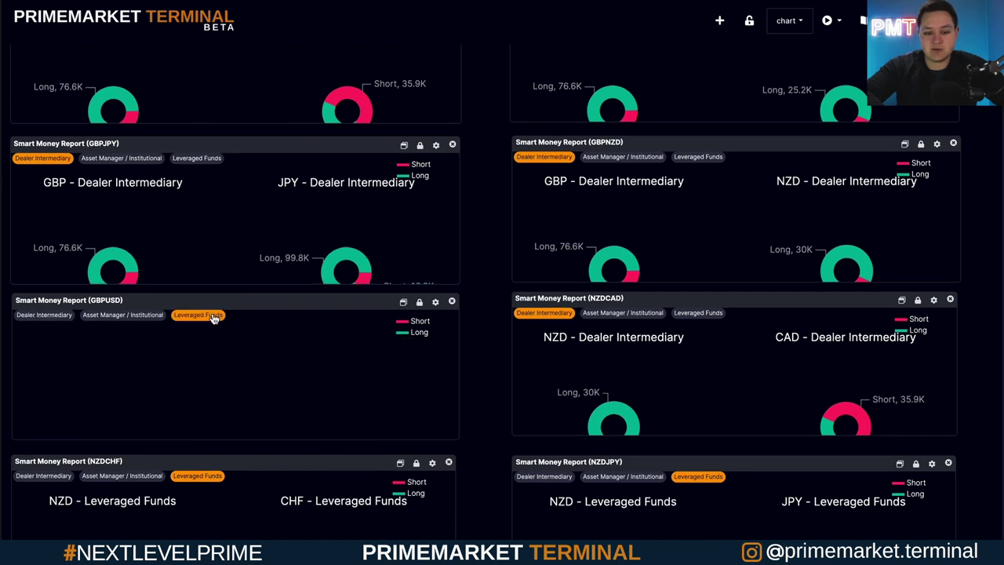
pyautogui.click(693, 312)
pyautogui.click(699, 157)
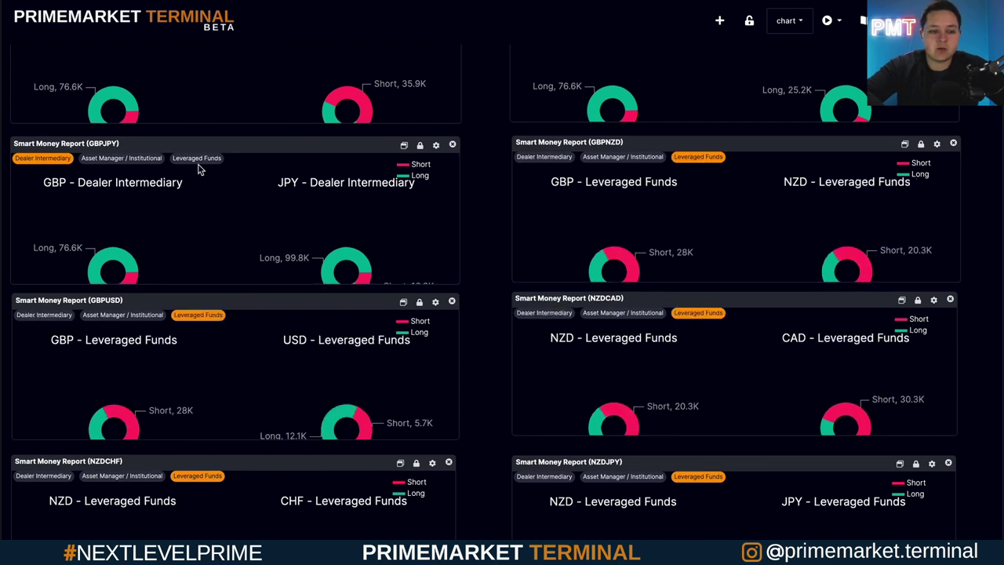
pyautogui.click(197, 159)
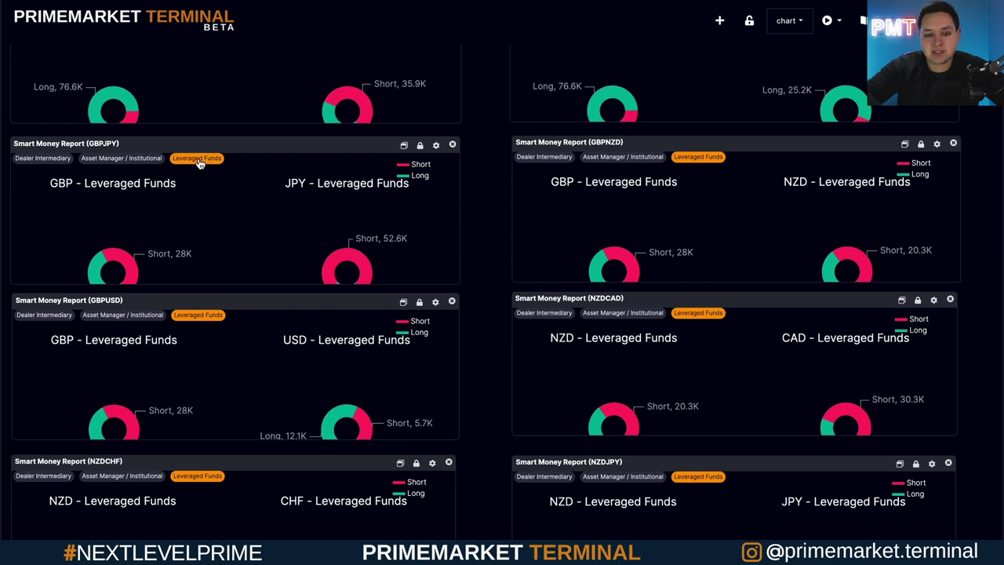
# Step: Set the GBPCHF, GBPCAD, EURUSD and GBPAUD Smart Money Reports to Leveraged Funds
pyautogui.scroll(3, 488, 272)
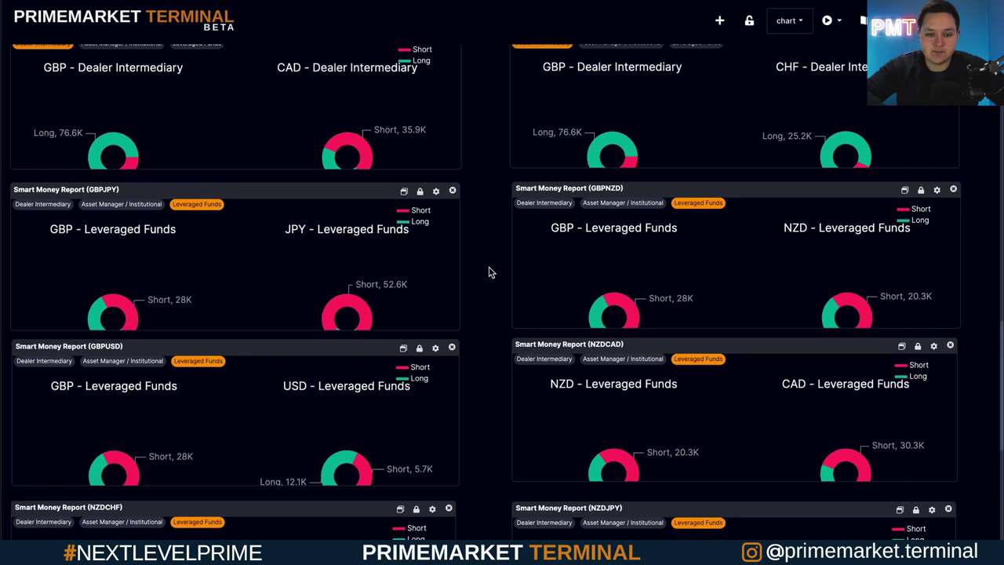
pyautogui.click(698, 131)
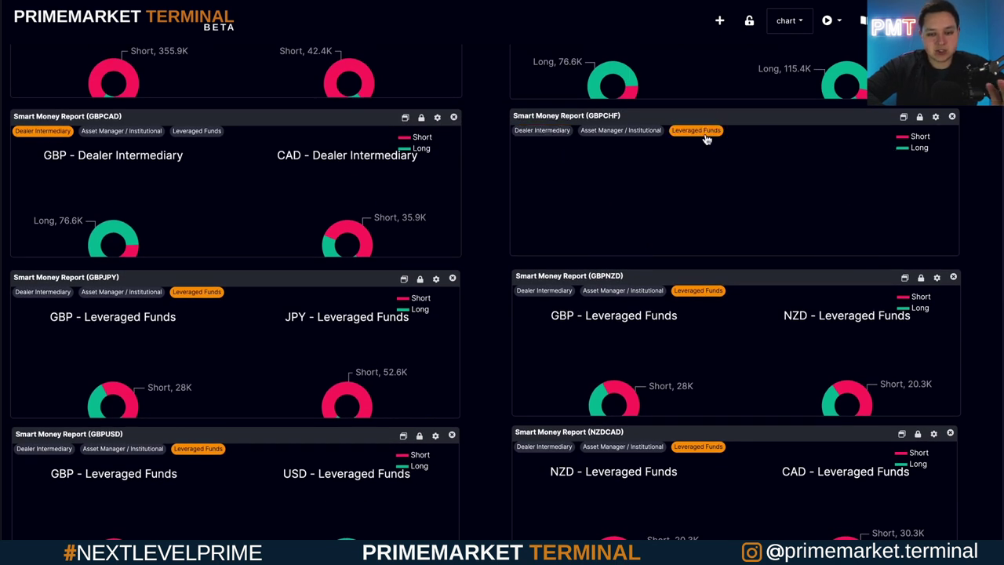
pyautogui.click(200, 132)
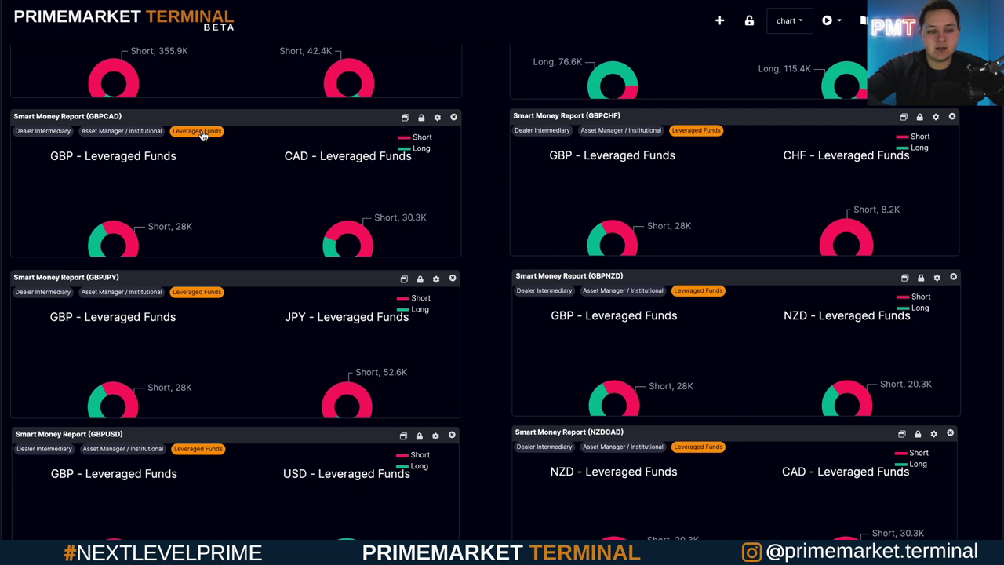
pyautogui.scroll(3, 480, 166)
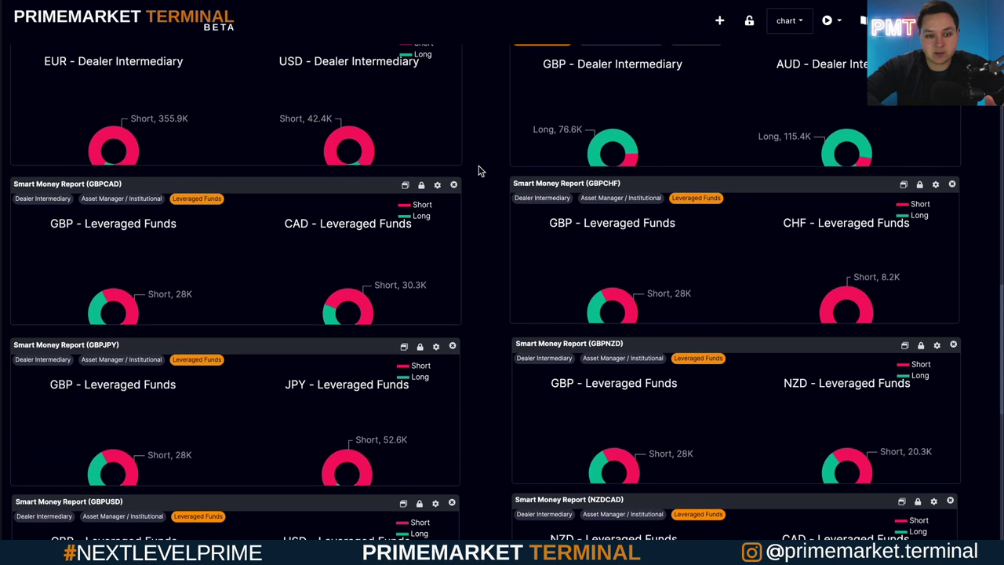
pyautogui.scroll(2, 480, 171)
pyautogui.click(198, 201)
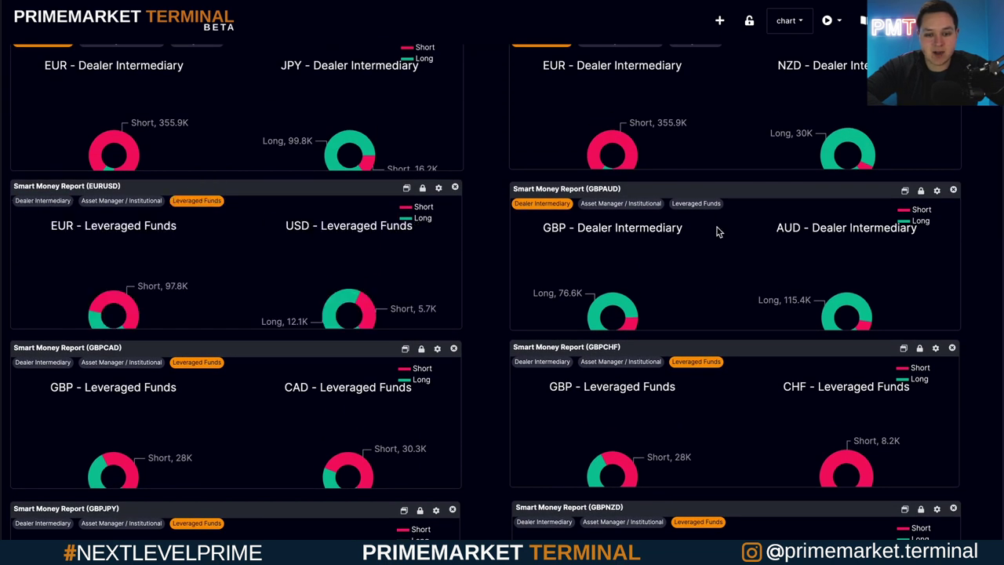
pyautogui.click(706, 206)
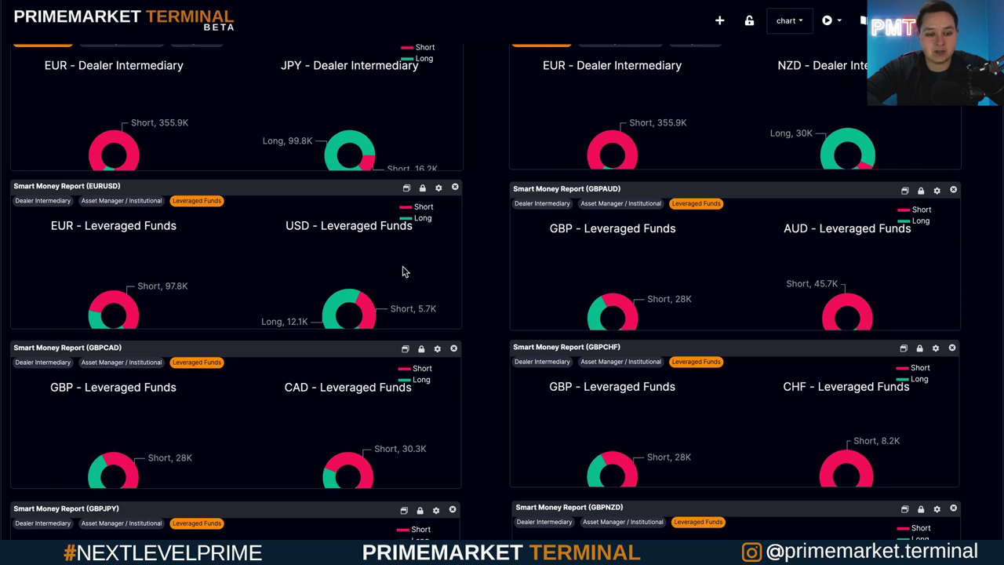
# Step: Compare the long and short shares of EUR and USD in the leveraged EURUSD Smart Money Report
pyautogui.scroll(-1, 402, 287)
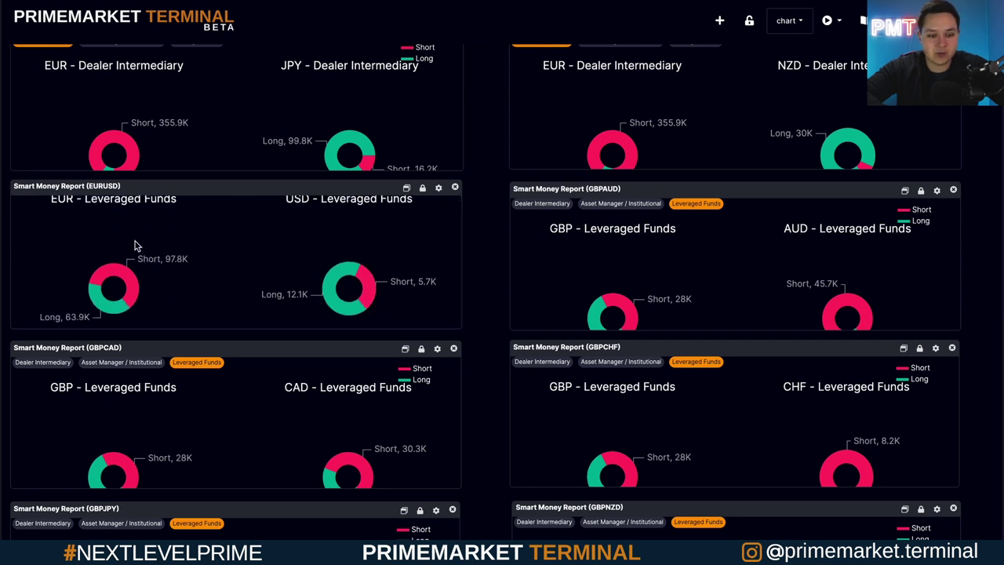
pyautogui.moveTo(334, 287)
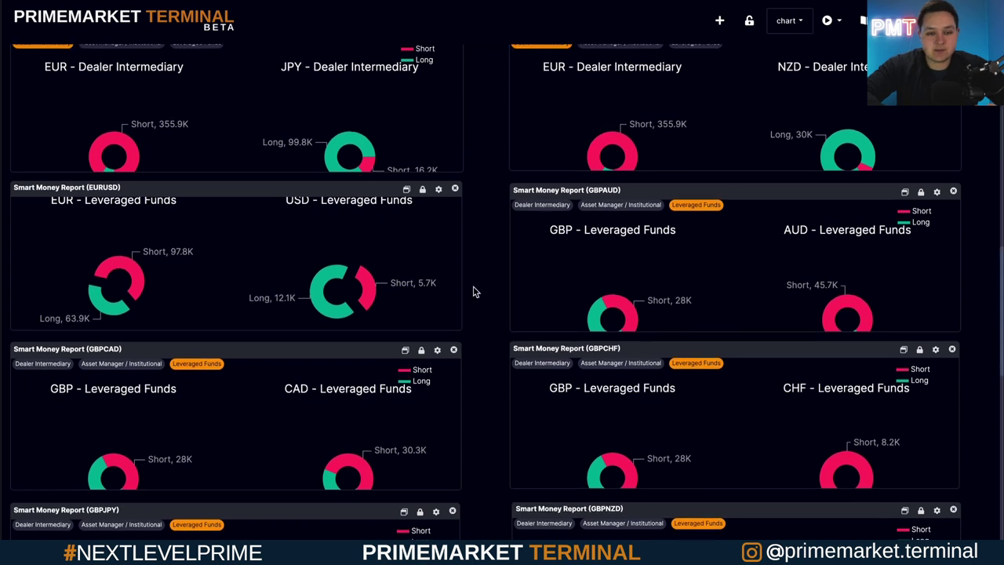
pyautogui.scroll(2, 475, 290)
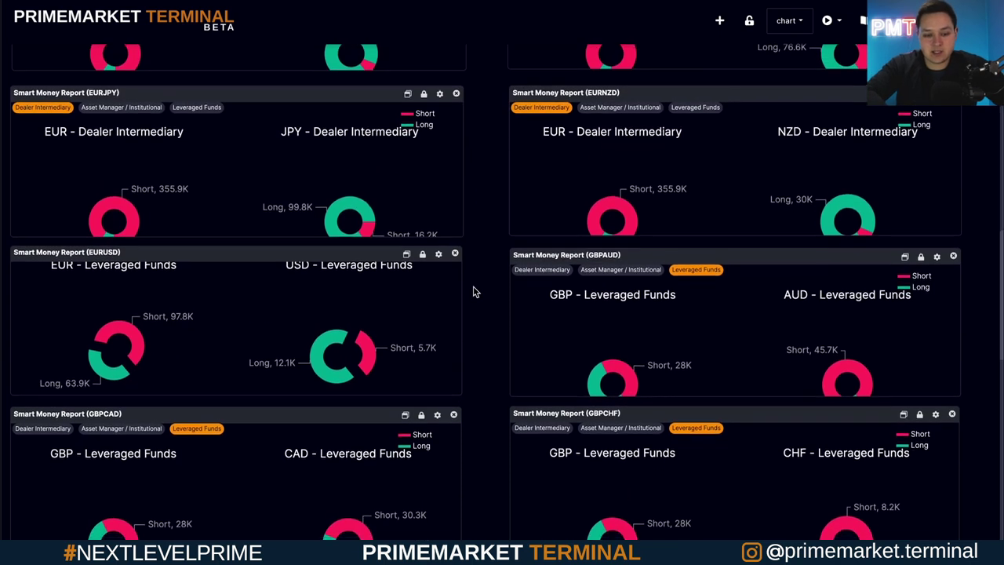
pyautogui.scroll(-1, 475, 289)
pyautogui.moveTo(149, 311)
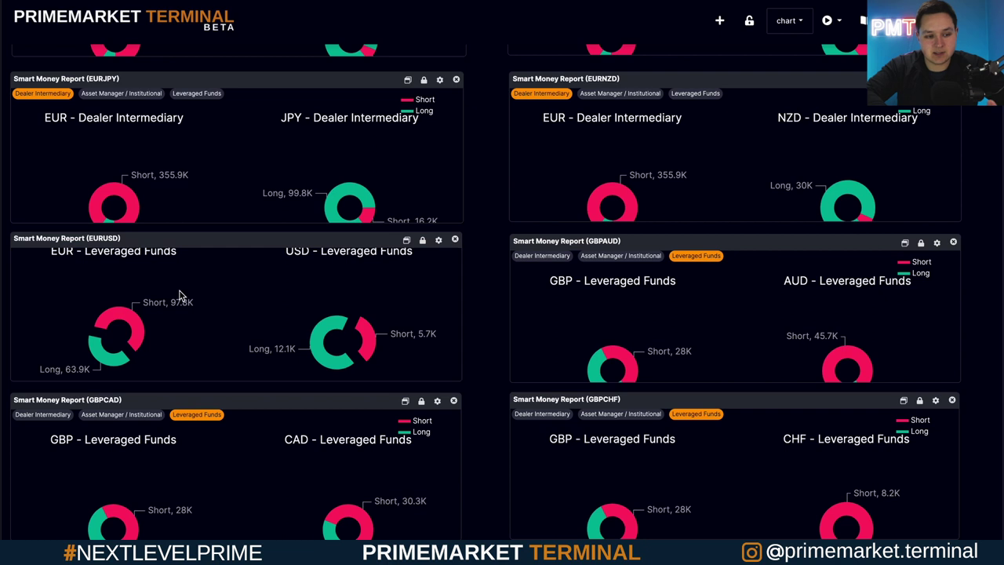
pyautogui.scroll(1, 179, 295)
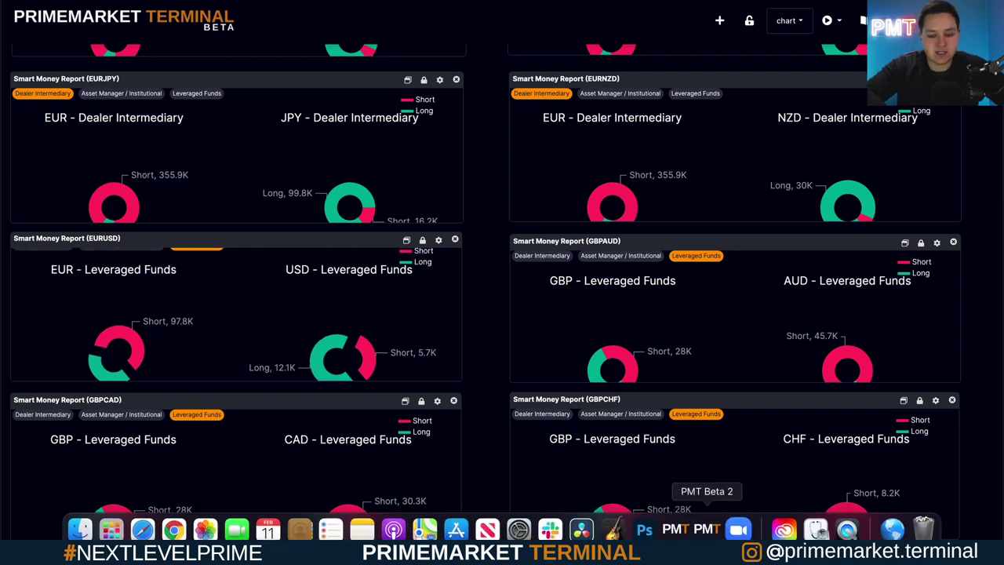
# Step: Switch to PMT Beta 2 and load the More flip Data template with the leveraged COT History Tables
pyautogui.click(707, 530)
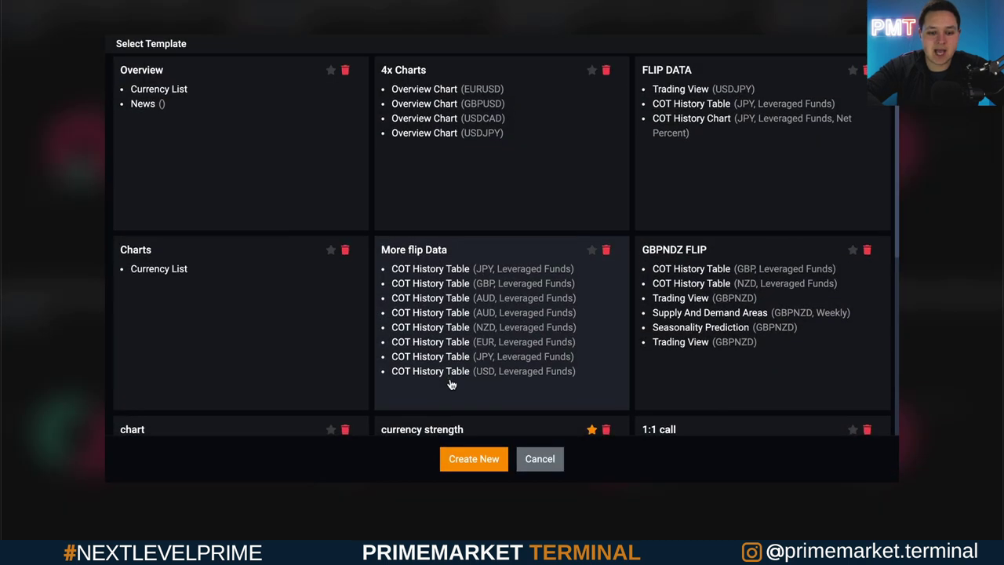
pyautogui.scroll(-1, 455, 359)
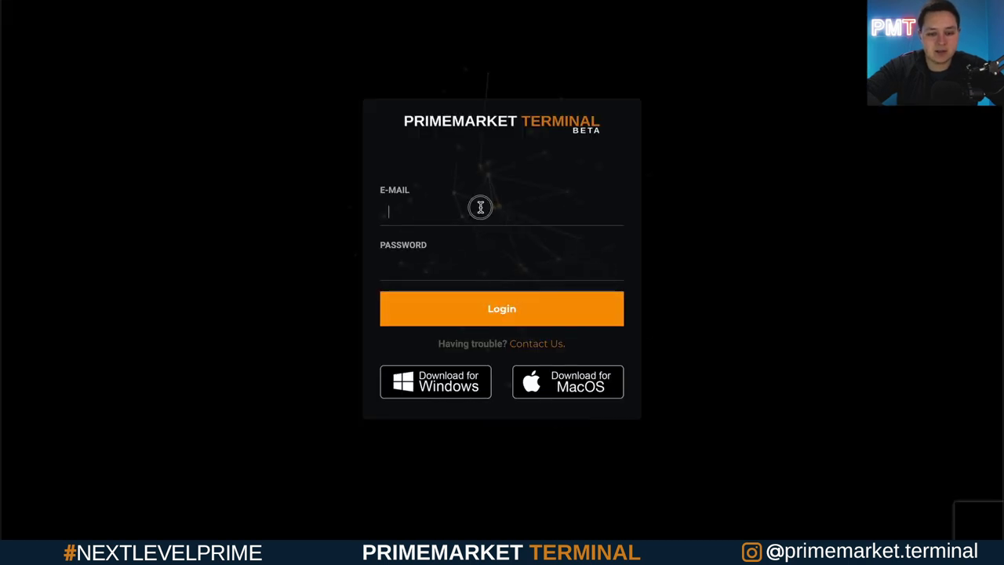
pyautogui.click(481, 207)
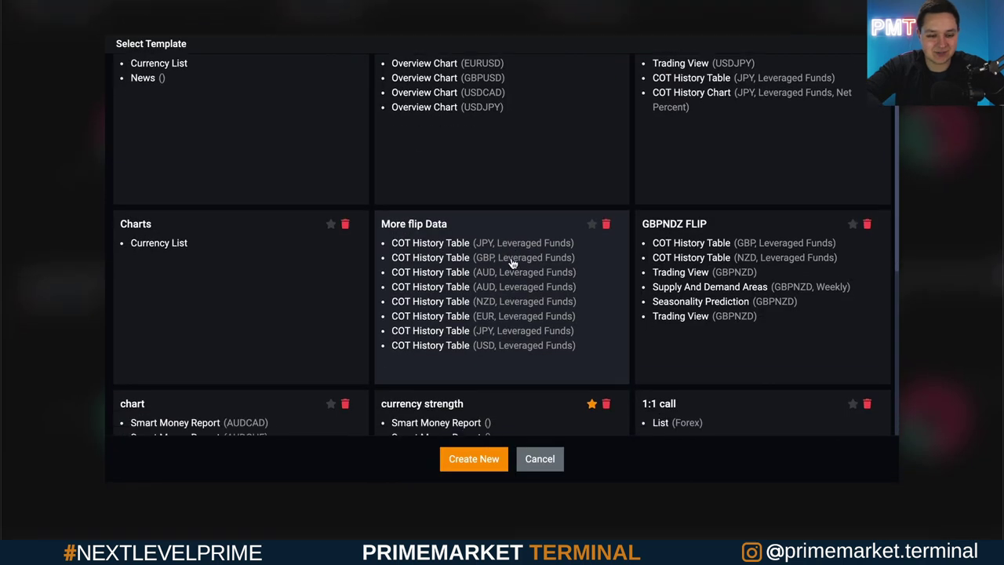
pyautogui.scroll(-1, 604, 287)
pyautogui.scroll(-5, 520, 325)
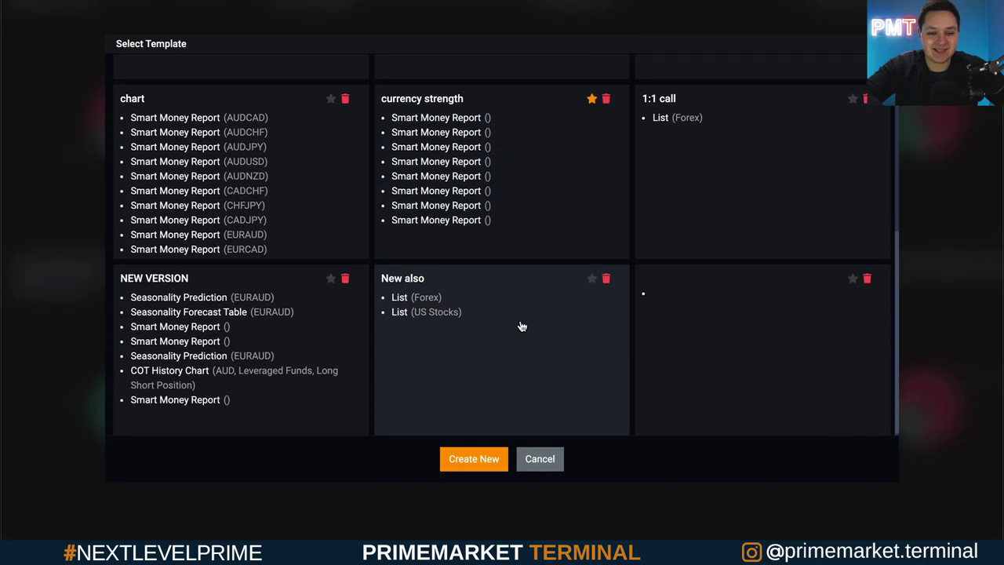
pyautogui.scroll(5, 522, 326)
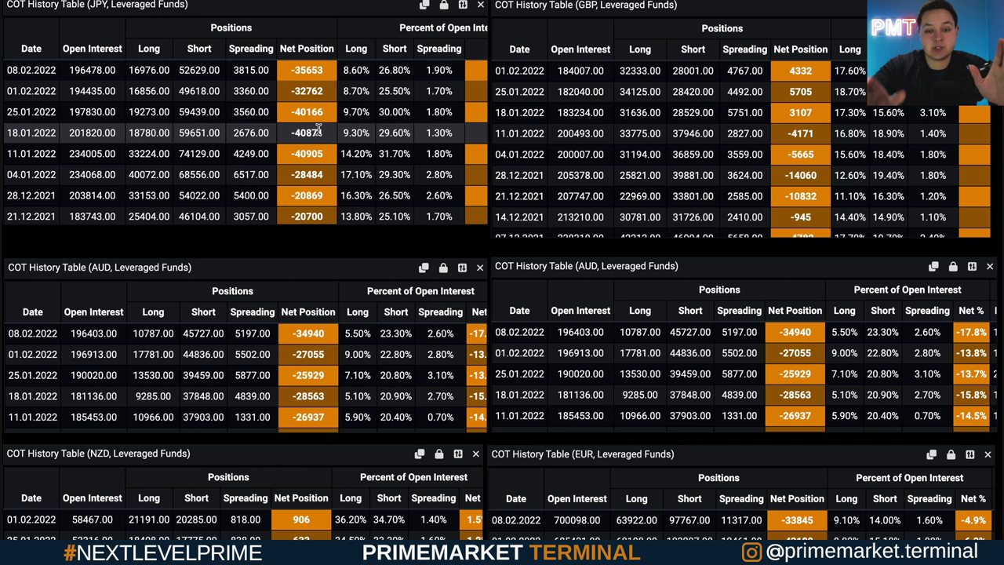
# Step: Examine the Net Position and Net % history in the JPY leveraged COT History Table back to earlier positive readings
pyautogui.hscroll(3, 318, 131)
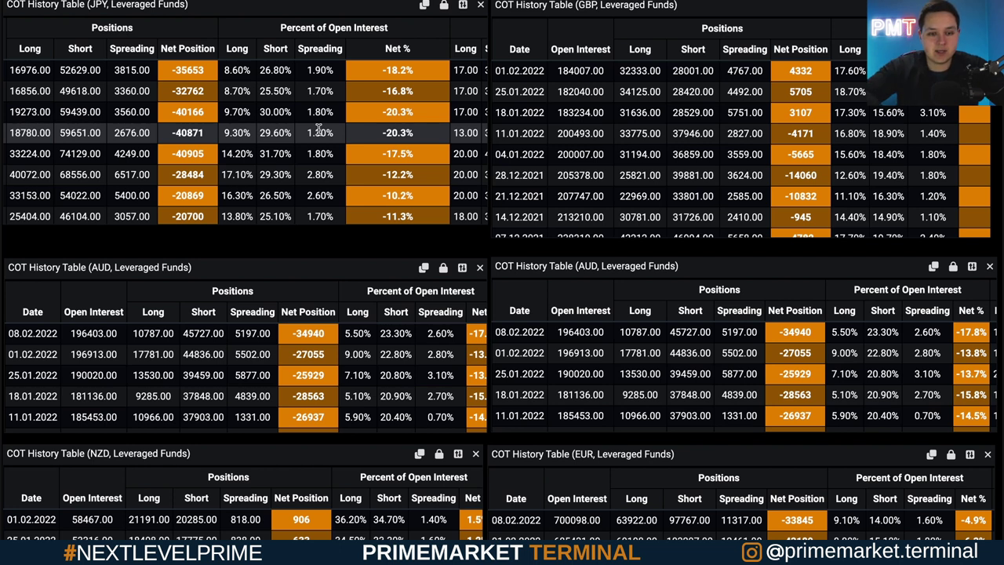
pyautogui.hscroll(-3, 318, 131)
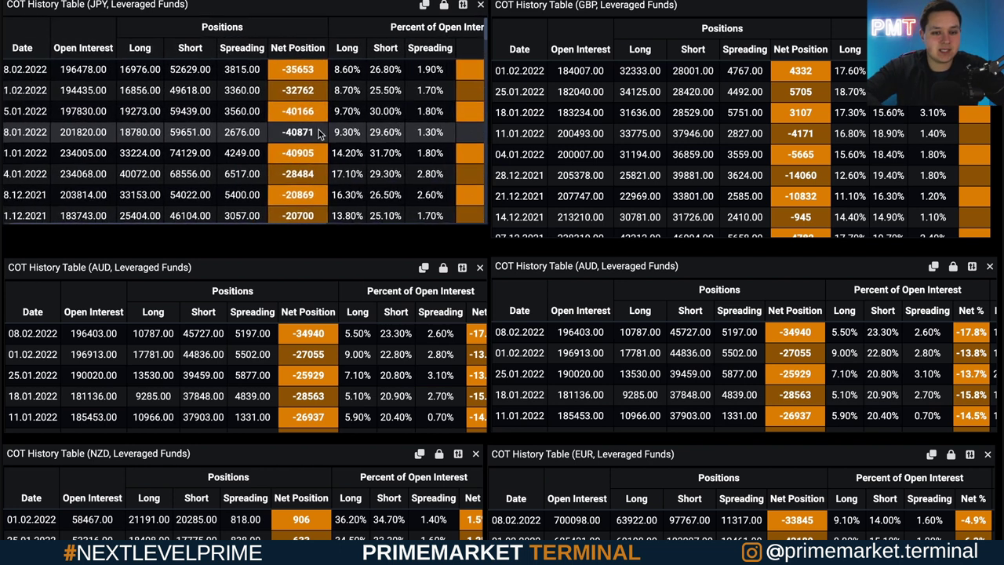
pyautogui.hscroll(3, 318, 131)
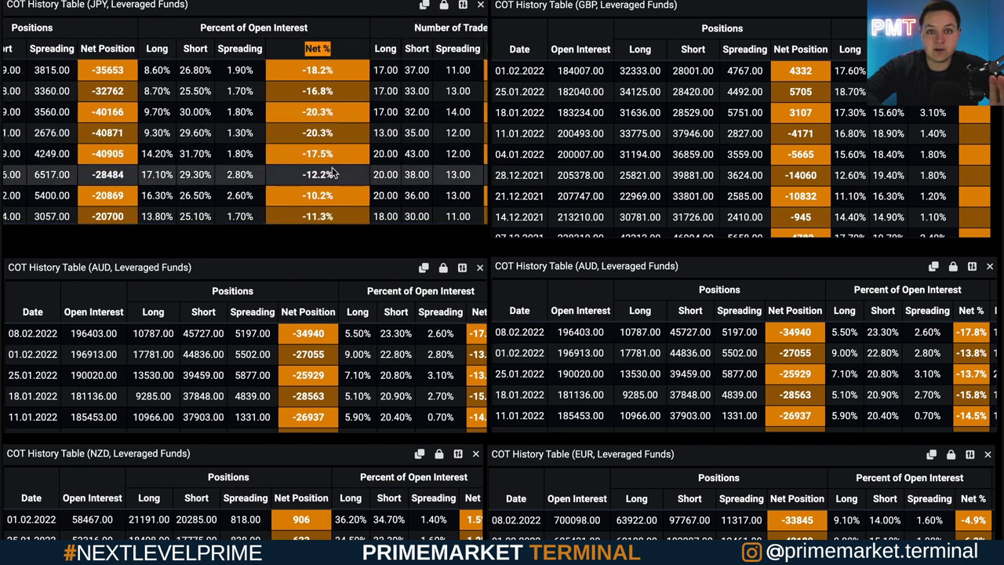
pyautogui.scroll(-10, 333, 173)
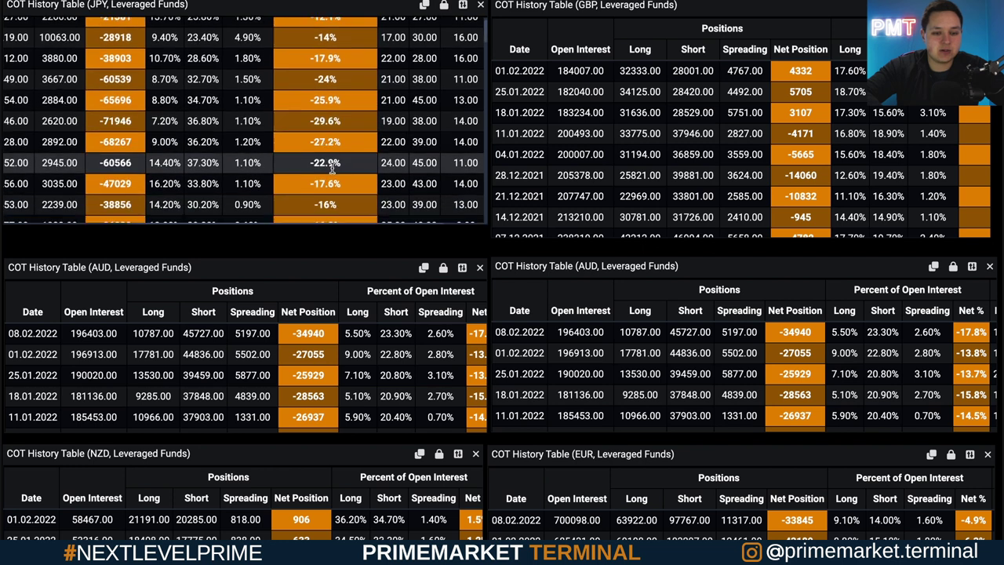
pyautogui.scroll(-10, 333, 169)
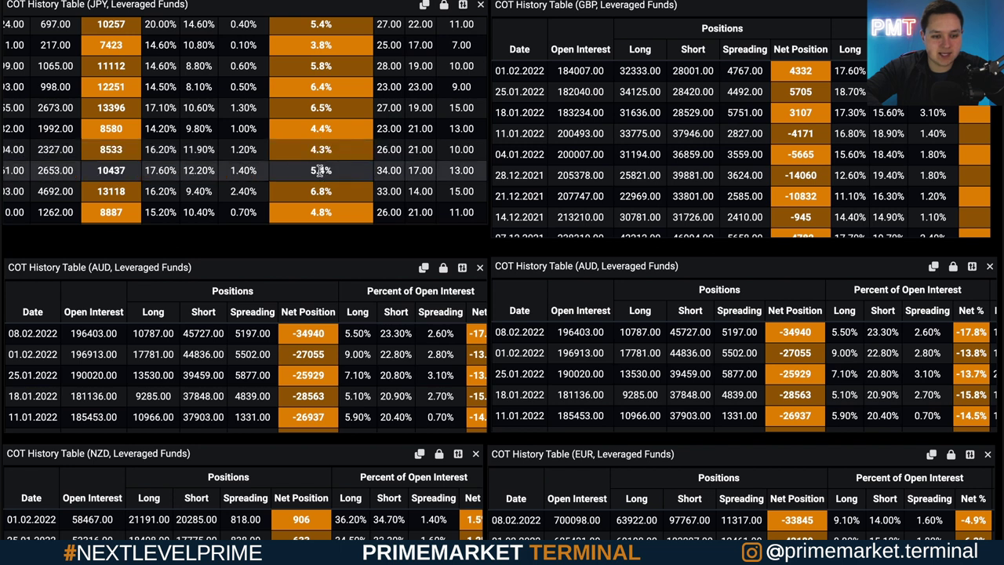
pyautogui.scroll(3, 327, 168)
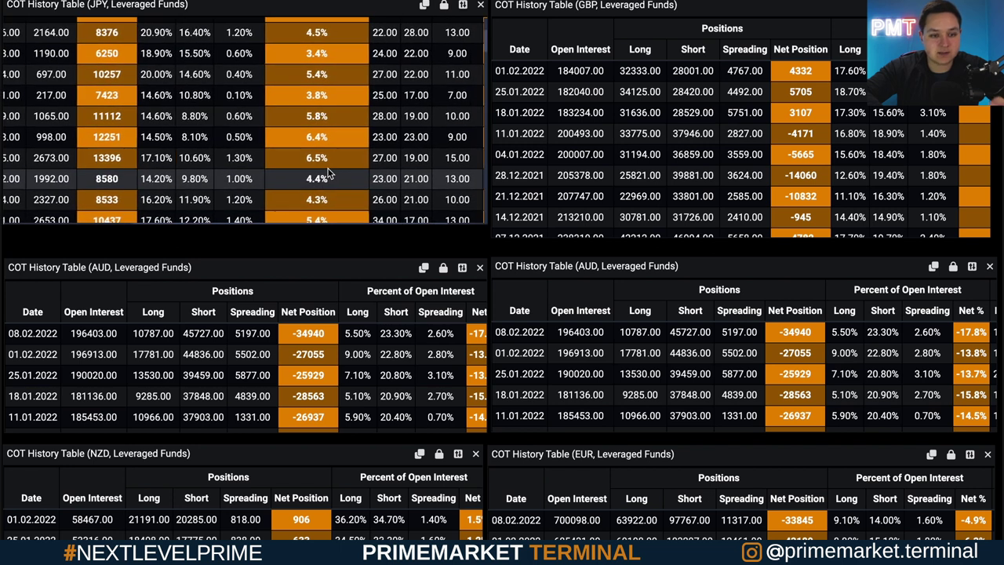
pyautogui.scroll(2, 329, 171)
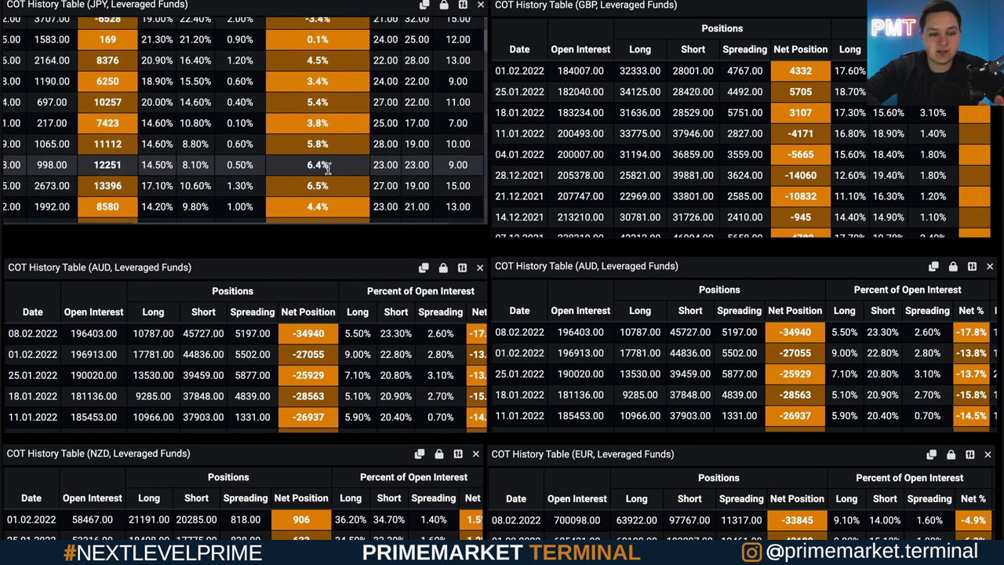
pyautogui.scroll(3, 328, 157)
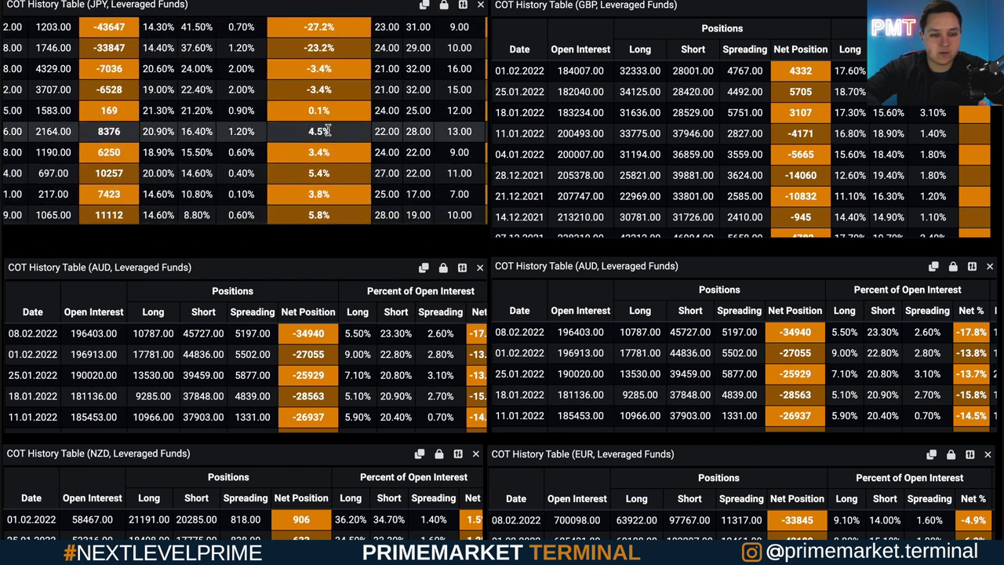
# Step: Review the JPY table's Net % rows around the change between positive and negative positioning
pyautogui.moveTo(335, 133); pyautogui.dragTo(302, 116)
pyautogui.scroll(1, 301, 134)
pyautogui.click(342, 147)
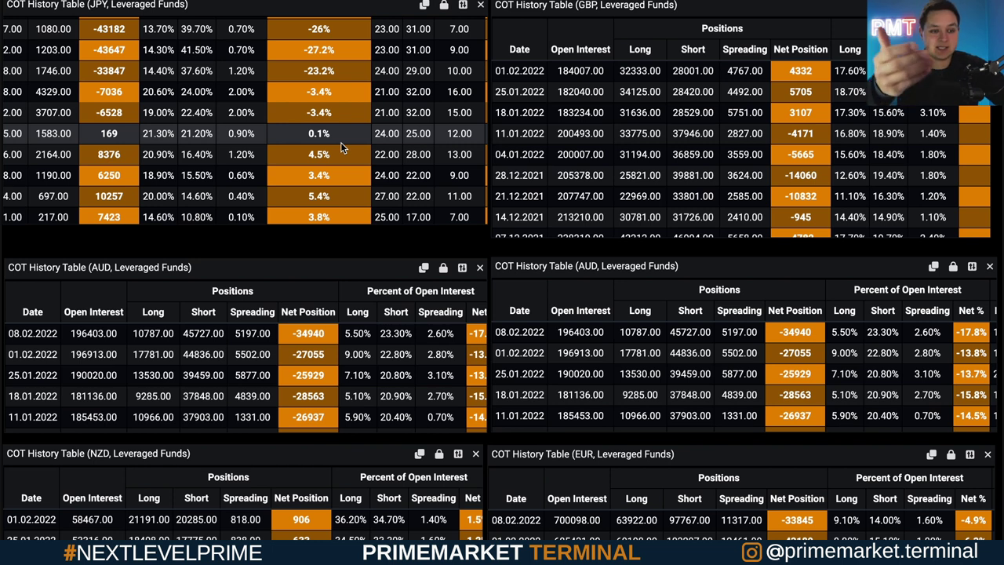
pyautogui.scroll(1, 341, 142)
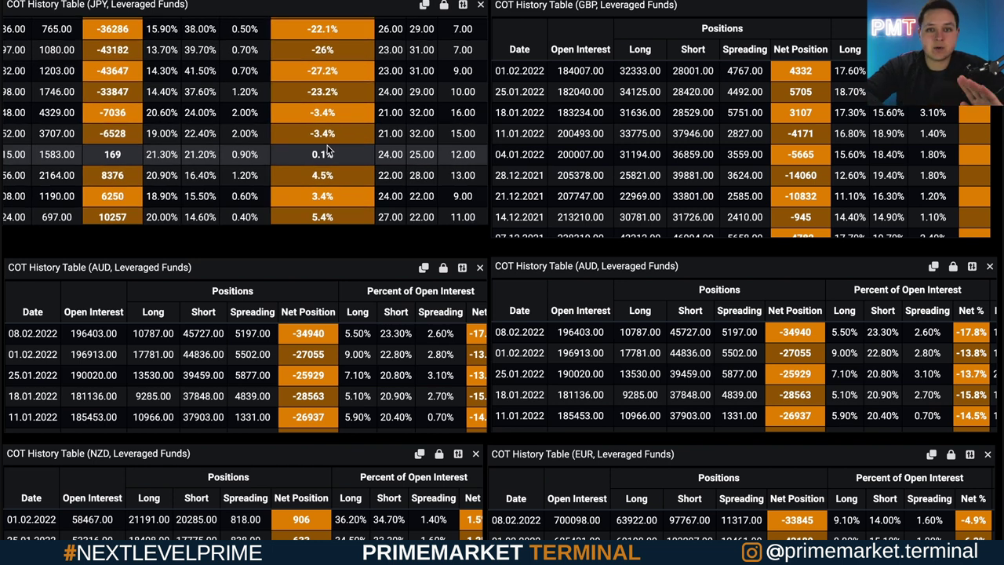
pyautogui.scroll(1, 328, 151)
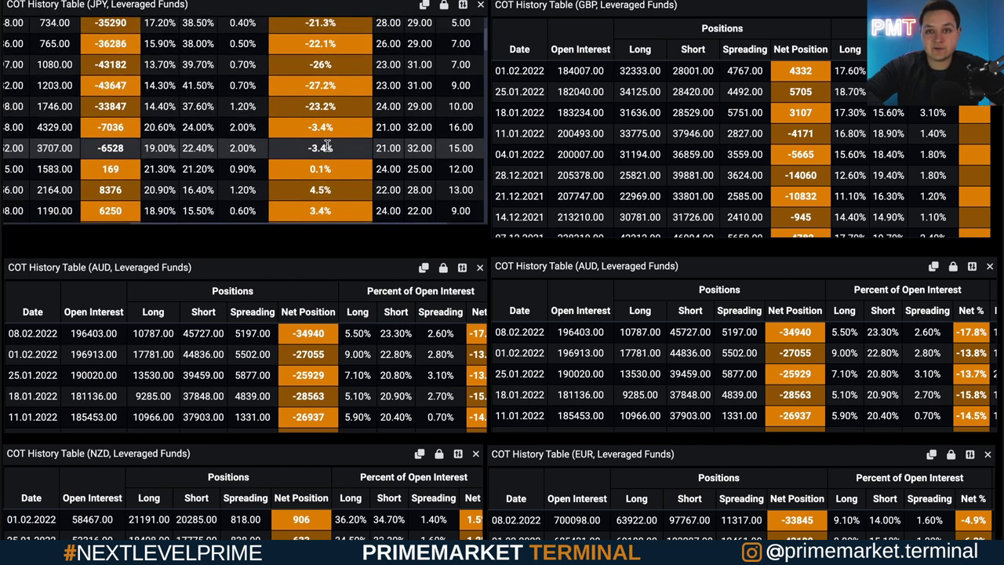
# Step: Compare the Net Position and Net % of recent weeks in the GBP leveraged COT History Table
pyautogui.hscroll(2, 353, 354)
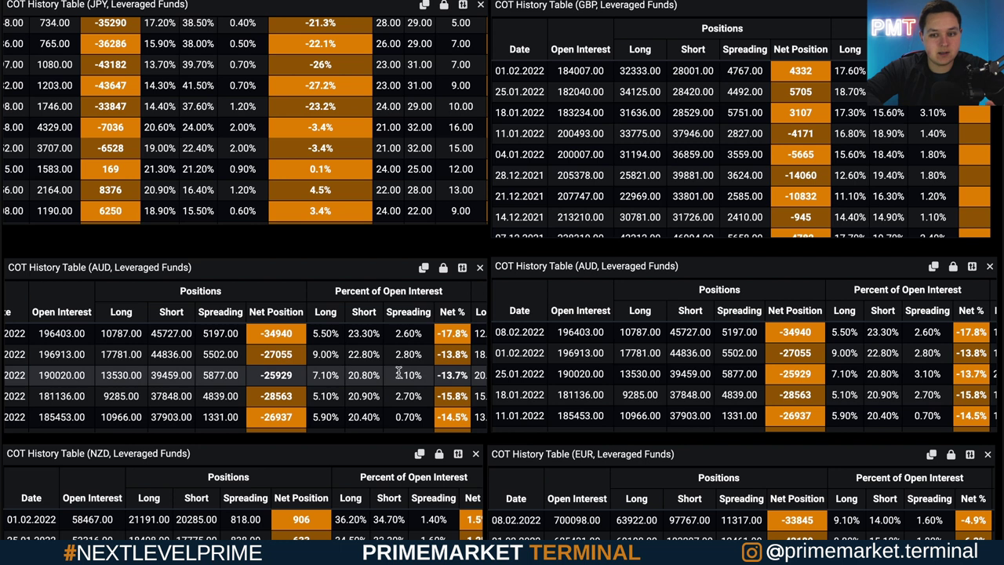
pyautogui.hscroll(-2, 345, 365)
pyautogui.hscroll(4, 858, 174)
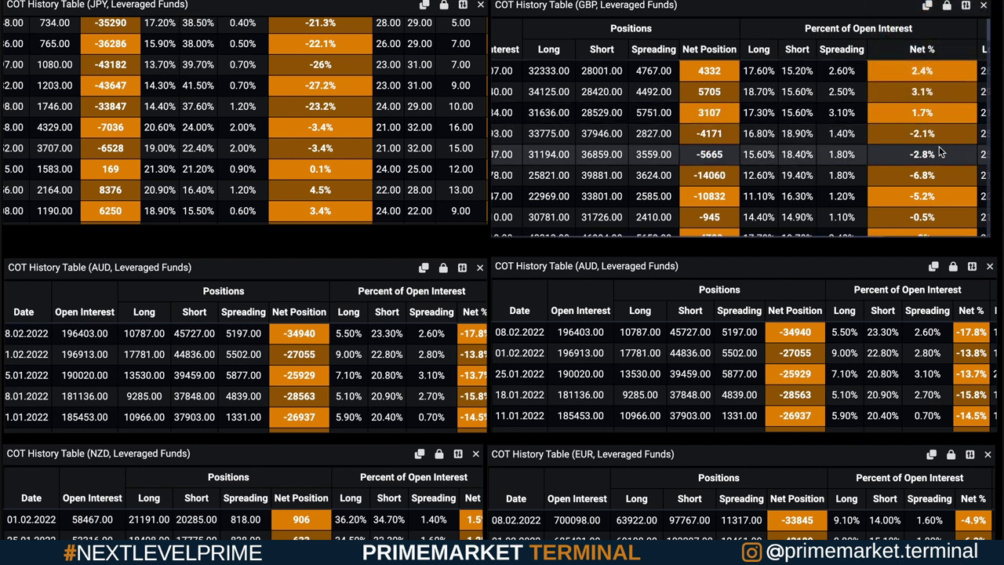
pyautogui.hscroll(1, 941, 154)
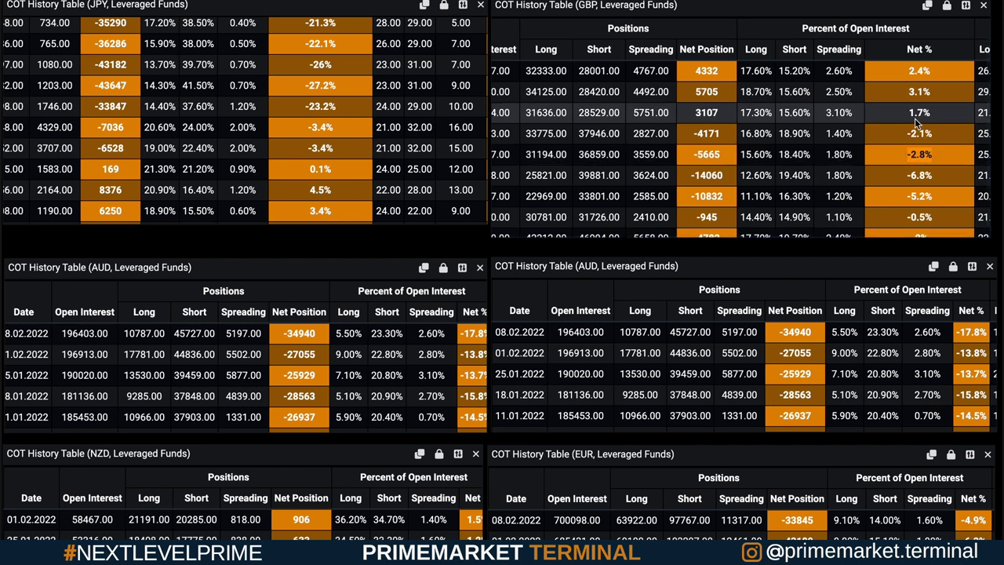
pyautogui.moveTo(927, 92); pyautogui.dragTo(879, 100)
pyautogui.hscroll(-3, 823, 117)
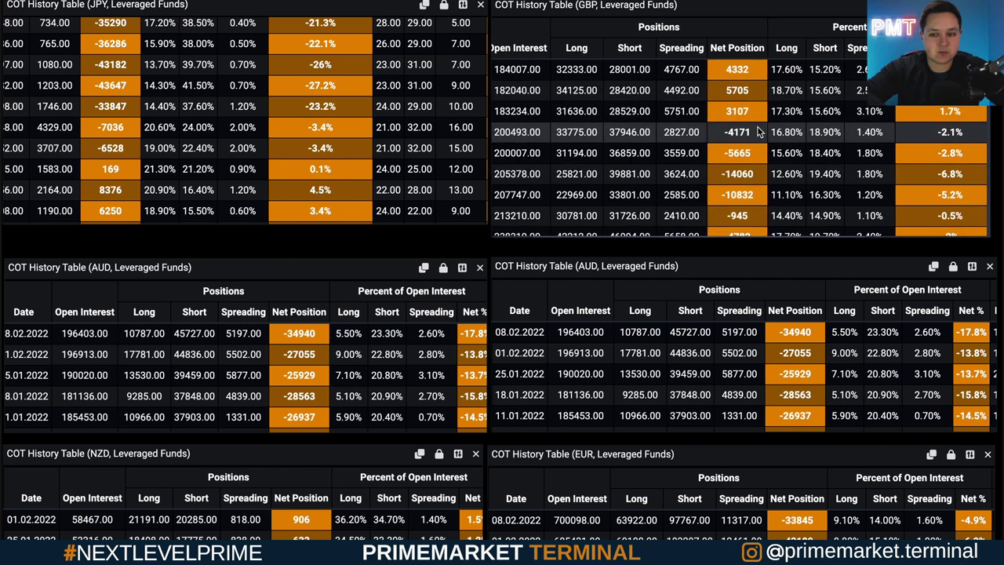
pyautogui.hscroll(-1, 760, 124)
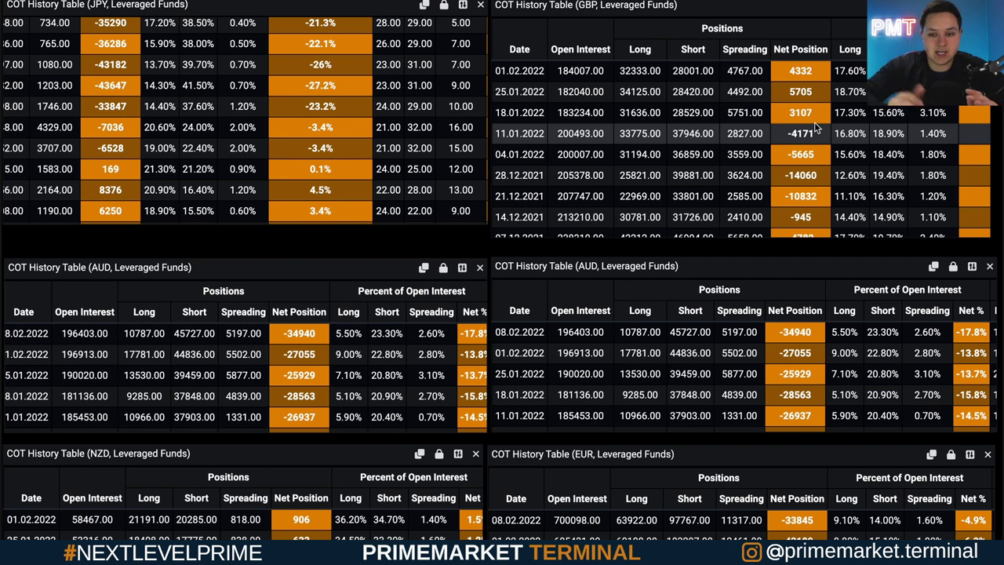
pyautogui.hscroll(3, 757, 172)
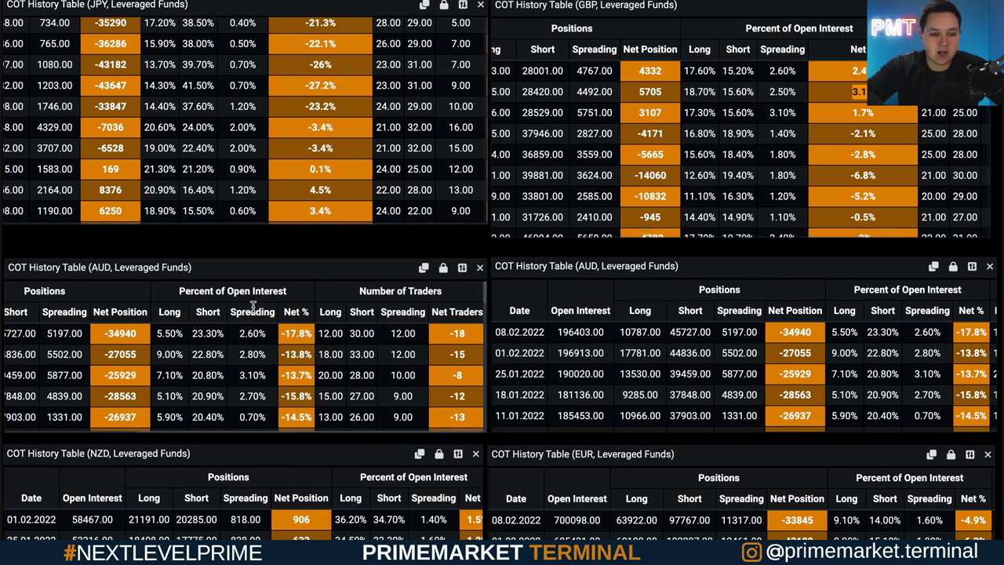
# Step: Trace Net Position and Net % in the AUD leveraged COT History Table back to the 24.08.2021 row
pyautogui.moveTo(88, 267); pyautogui.dragTo(157, 266)
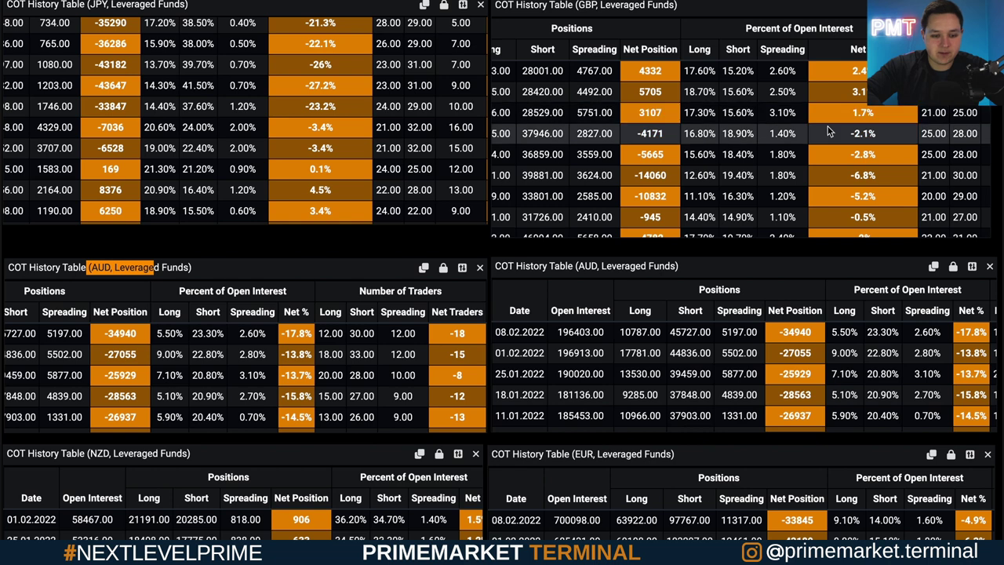
pyautogui.scroll(-2, 440, 403)
pyautogui.scroll(-10, 440, 403)
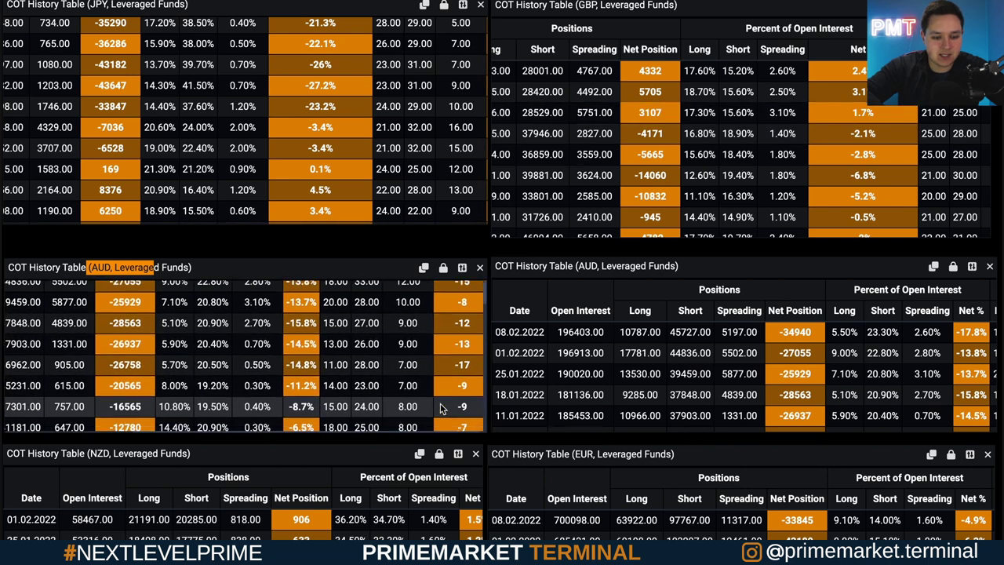
pyautogui.scroll(-10, 442, 408)
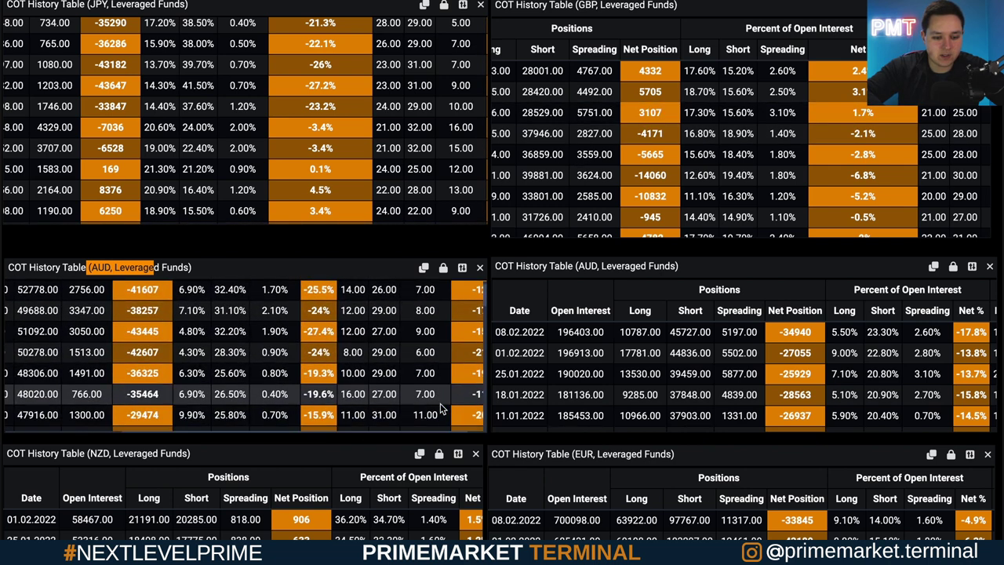
pyautogui.scroll(-1, 441, 402)
pyautogui.hscroll(-3, 441, 403)
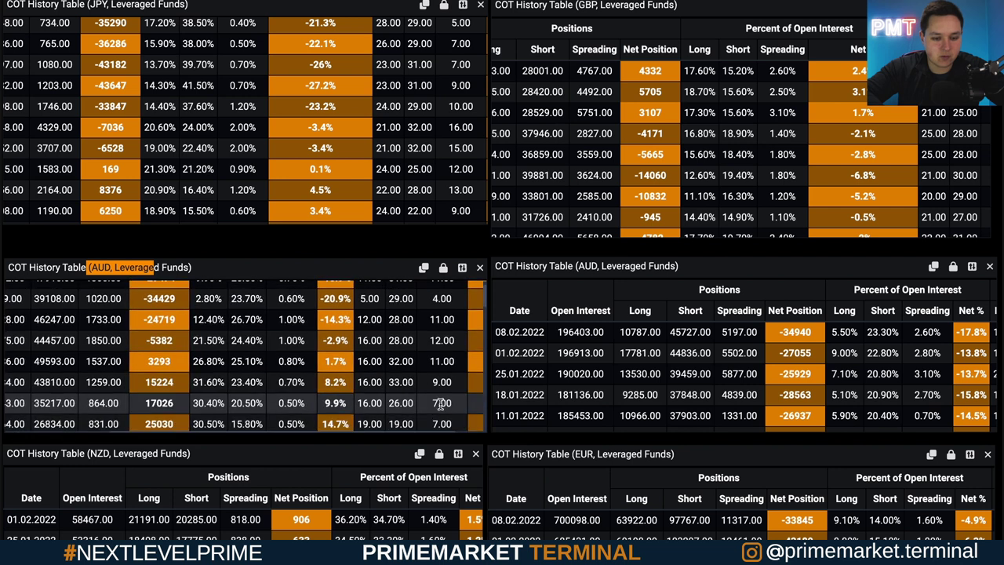
pyautogui.hscroll(-4, 149, 360)
pyautogui.scroll(-1, 150, 360)
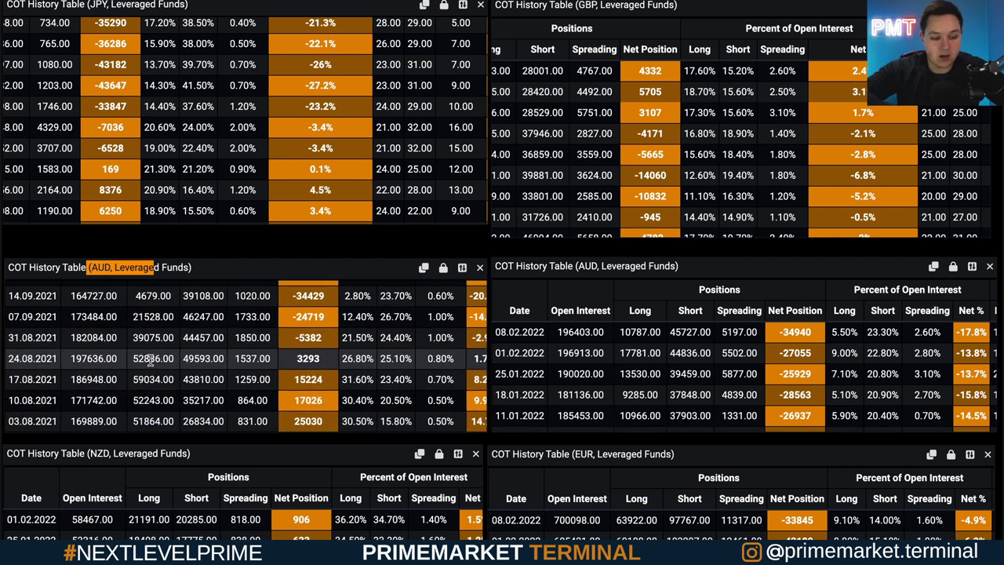
pyautogui.moveTo(14, 359); pyautogui.dragTo(36, 359)
pyautogui.hscroll(5, 204, 369)
pyautogui.scroll(1, 204, 369)
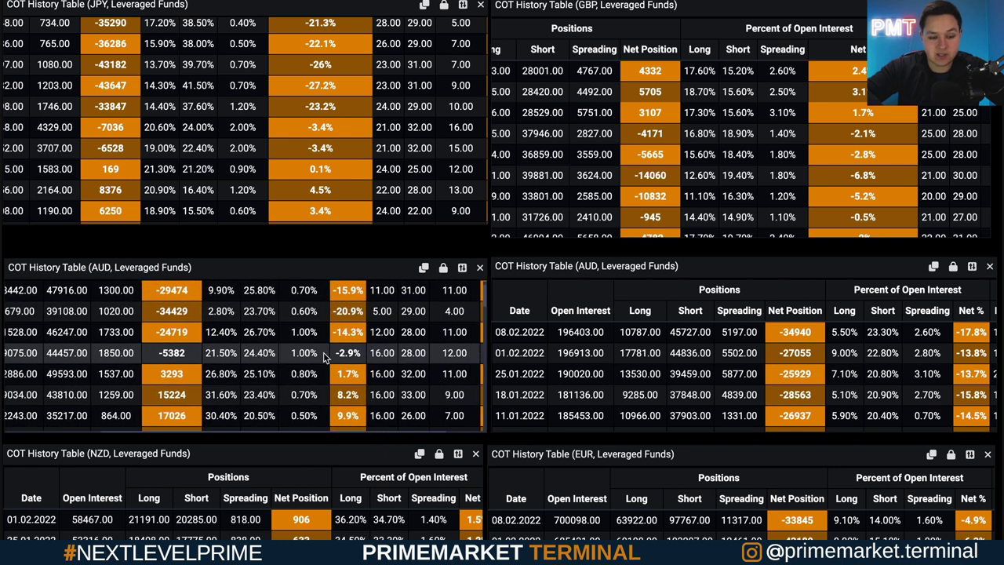
pyautogui.scroll(5, 376, 387)
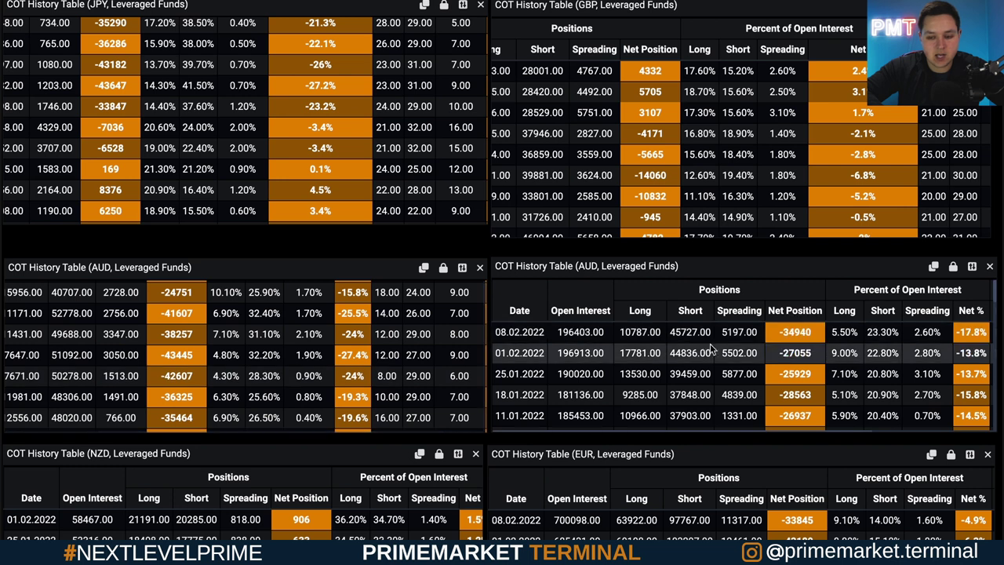
# Step: Examine the latest Net Position and Net % rows in the NZD leveraged COT History Table
pyautogui.hscroll(1, 708, 353)
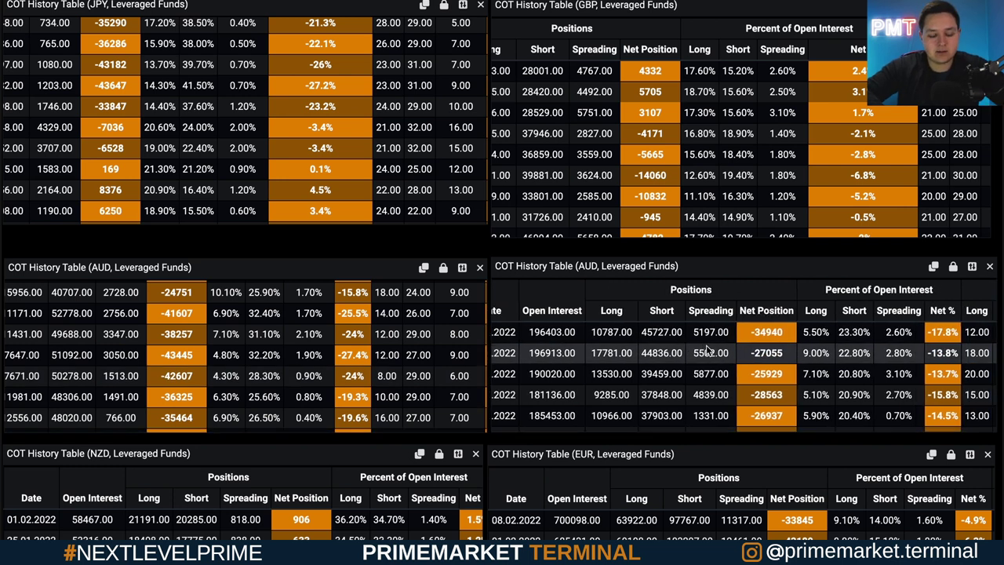
pyautogui.scroll(-2, 398, 504)
pyautogui.hscroll(2, 398, 503)
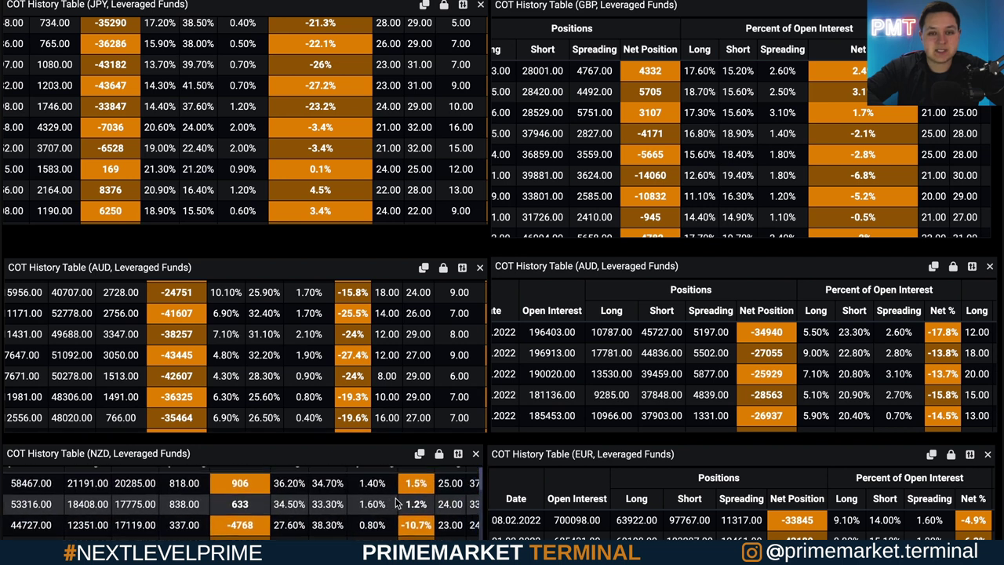
pyautogui.scroll(1, 398, 503)
pyautogui.hscroll(1, 396, 501)
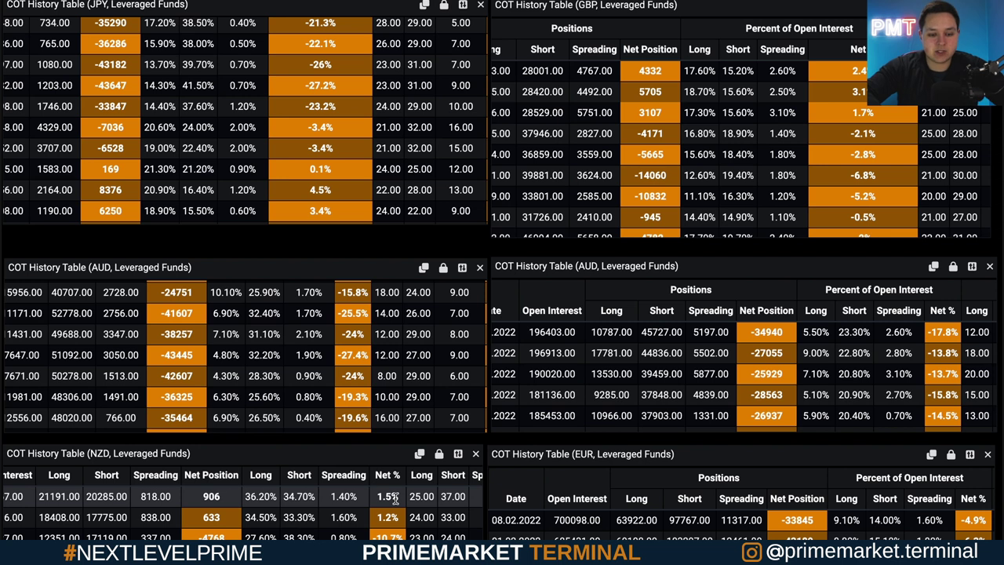
pyautogui.hscroll(1, 396, 499)
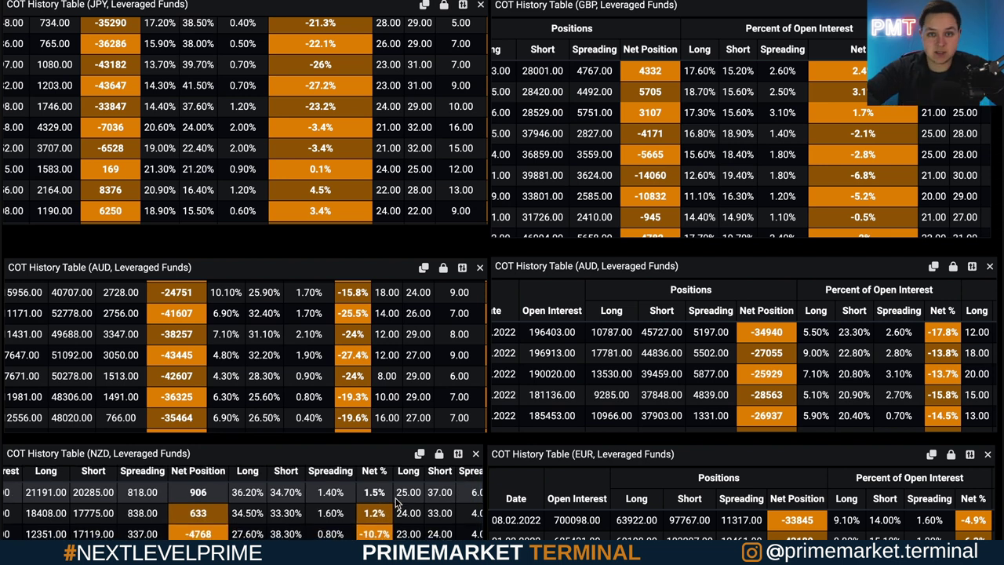
pyautogui.scroll(2, 396, 506)
pyautogui.scroll(5, 357, 358)
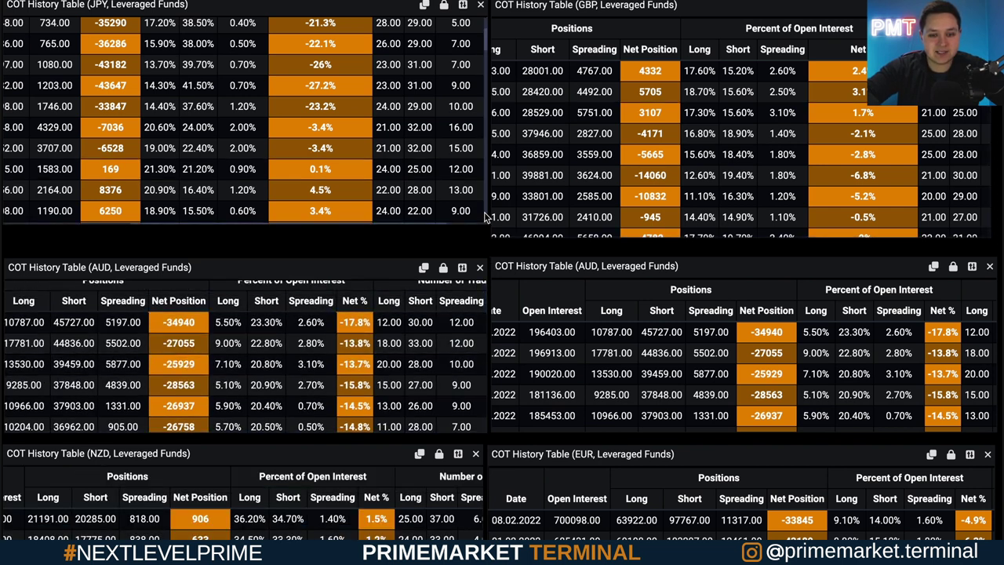
pyautogui.scroll(-1, 486, 237)
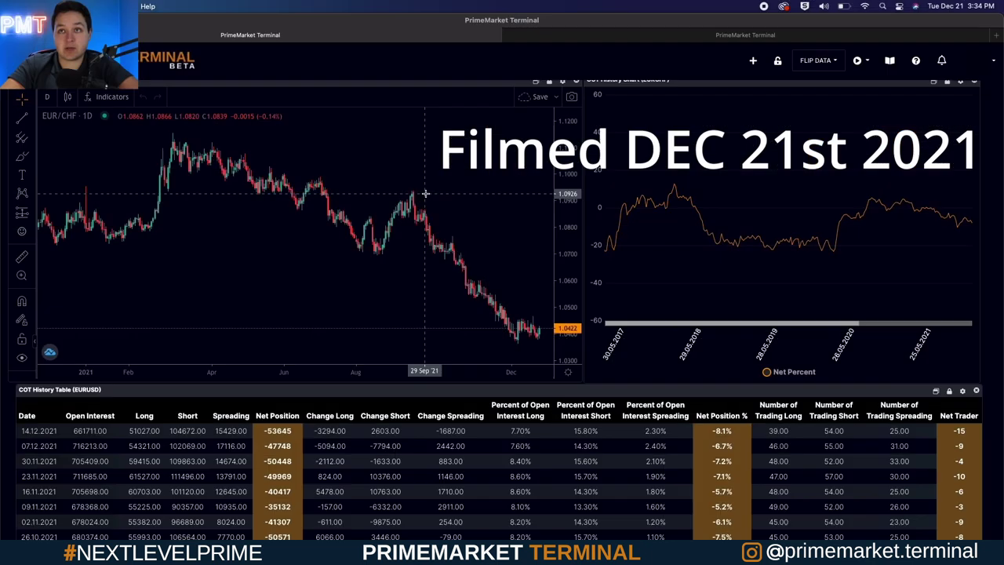
# Step: Load the saved EURCHF FLIP layout on the EUR/CHF daily chart
pyautogui.press('.')
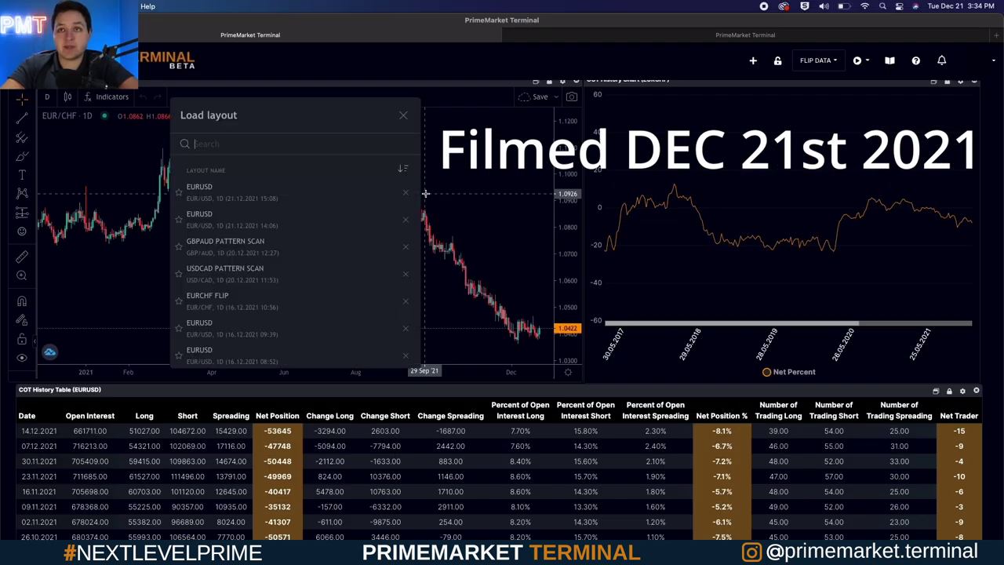
pyautogui.click(221, 295)
pyautogui.scroll(-4, 444, 198)
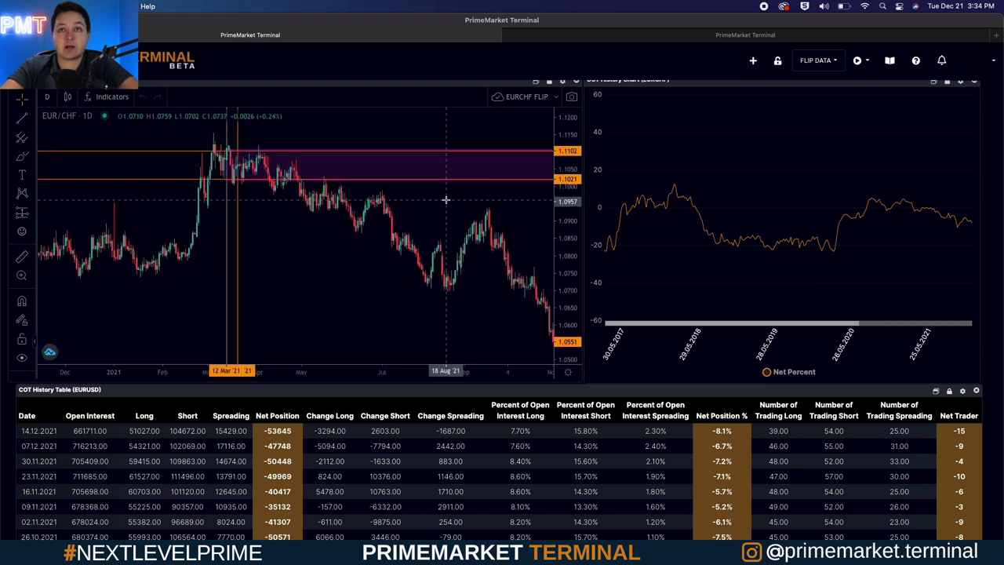
# Step: Examine EUR/CHF price action from the marked March 2021 lines and upper zone through to the lower zone
pyautogui.hscroll(-3, 445, 199)
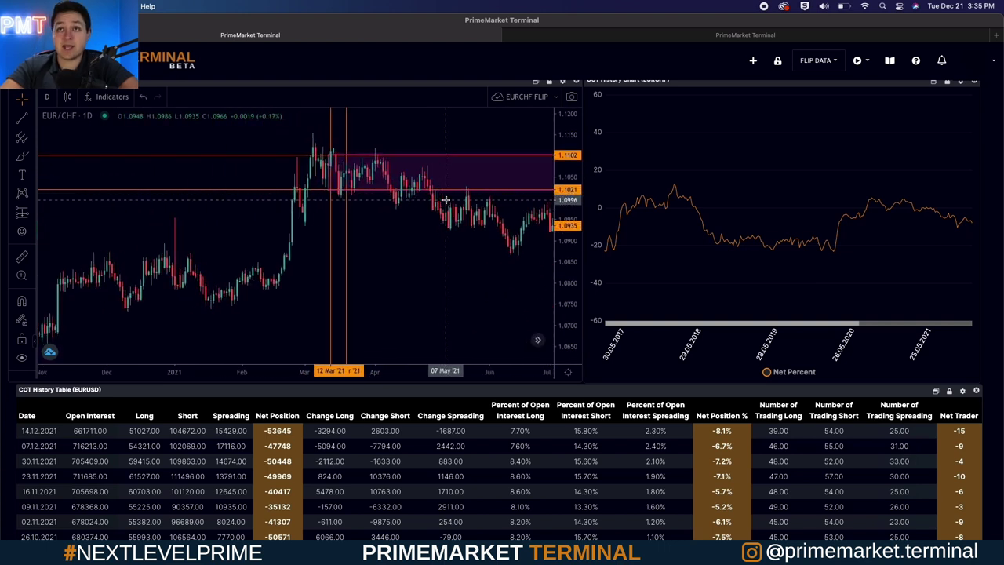
pyautogui.scroll(-5, 445, 199)
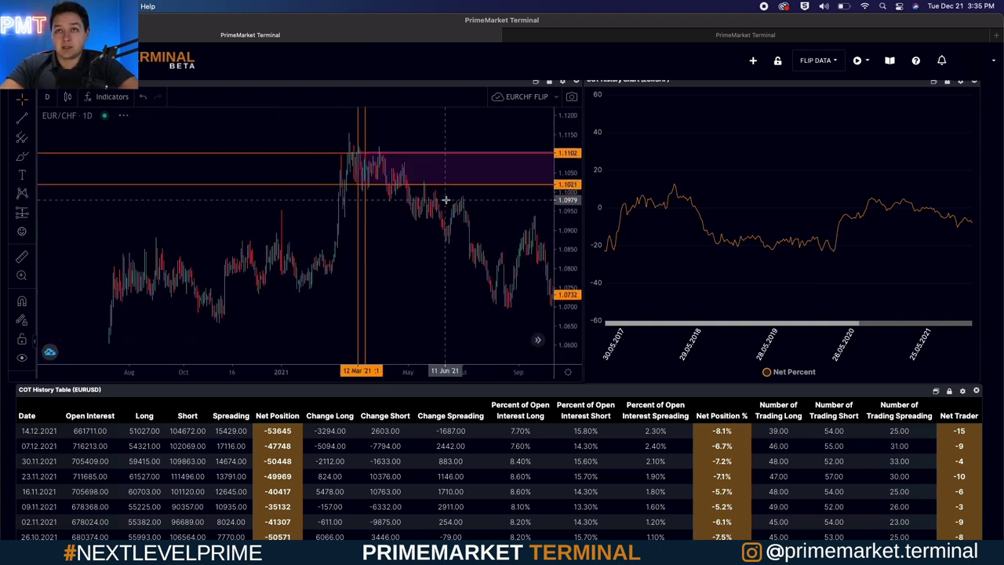
pyautogui.hscroll(5, 444, 199)
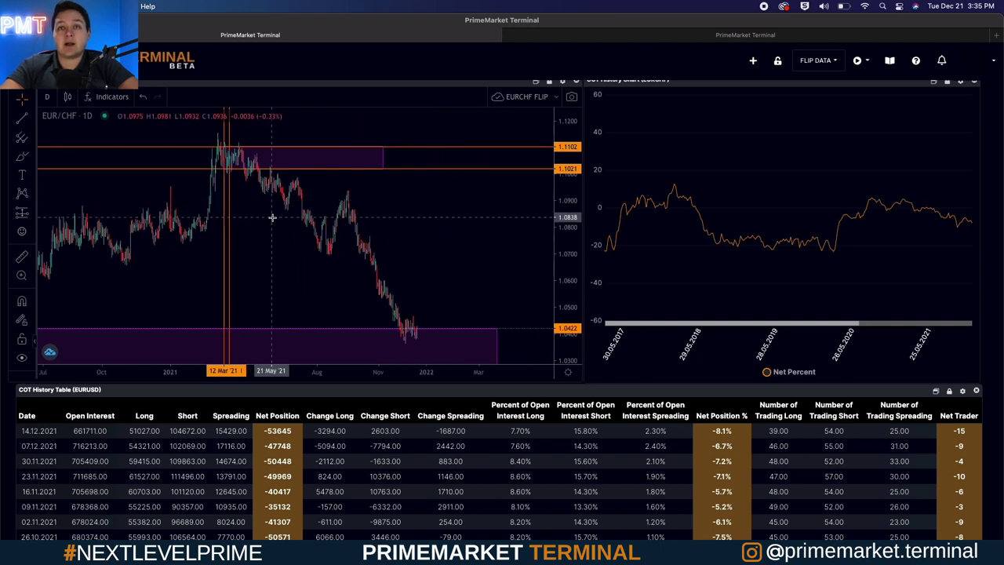
pyautogui.scroll(2, 272, 217)
pyautogui.hscroll(-3, 298, 266)
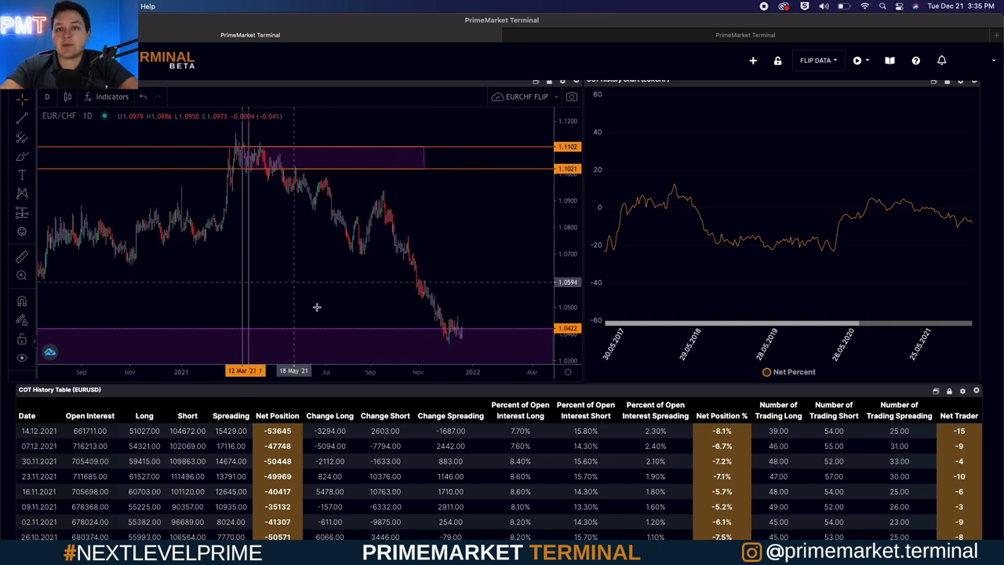
pyautogui.scroll(-3, 499, 449)
pyautogui.scroll(-2, 499, 449)
pyautogui.scroll(6, 499, 449)
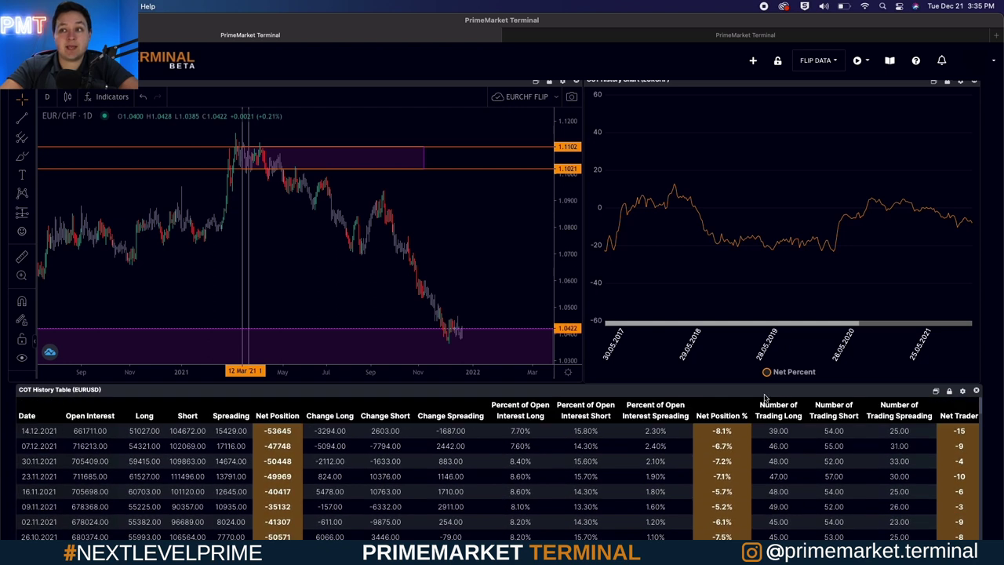
# Step: Trace the Net Position % column of the EURUSD COT History Table back to early 2021
pyautogui.moveTo(735, 422); pyautogui.dragTo(696, 417)
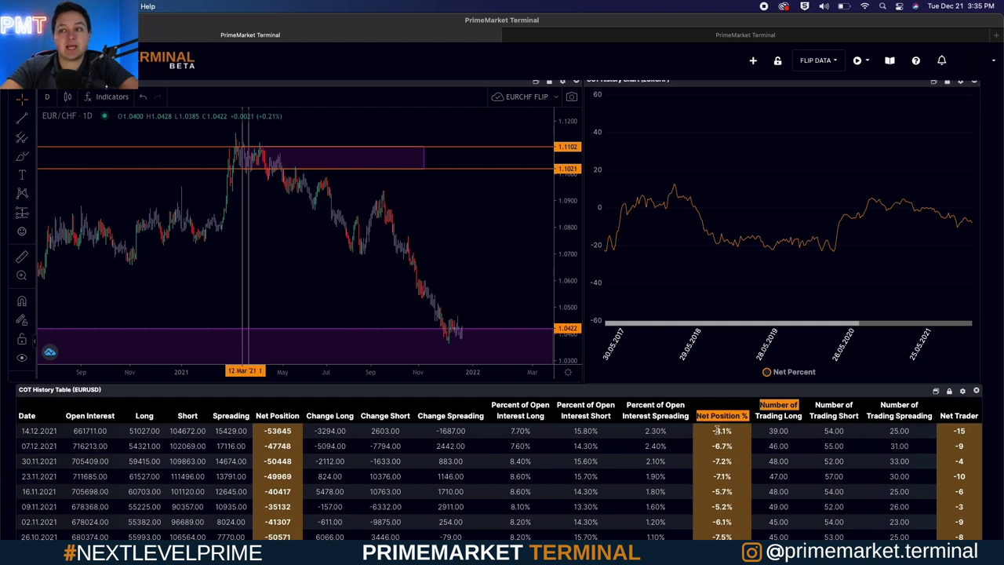
pyautogui.scroll(-5, 724, 463)
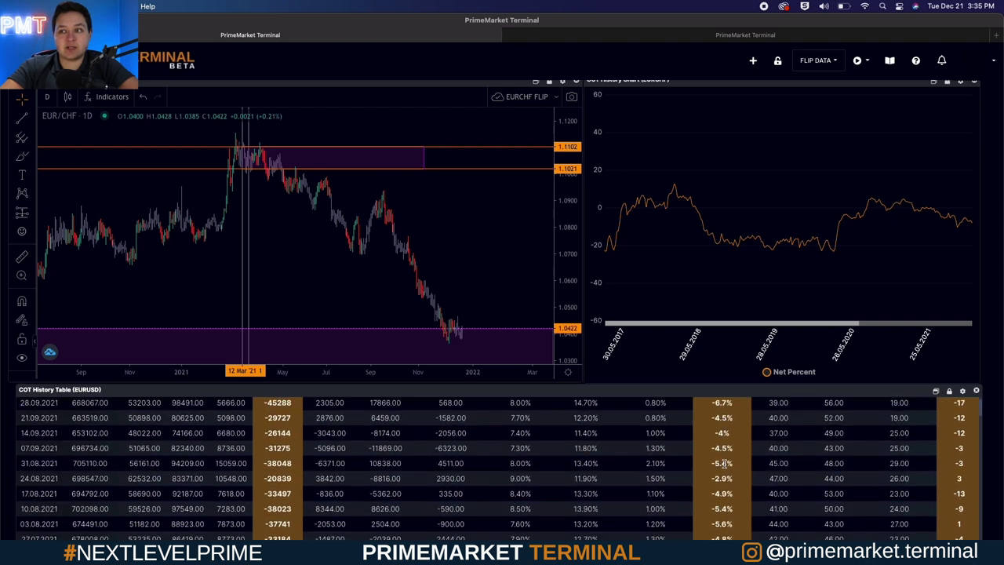
pyautogui.scroll(-5, 724, 464)
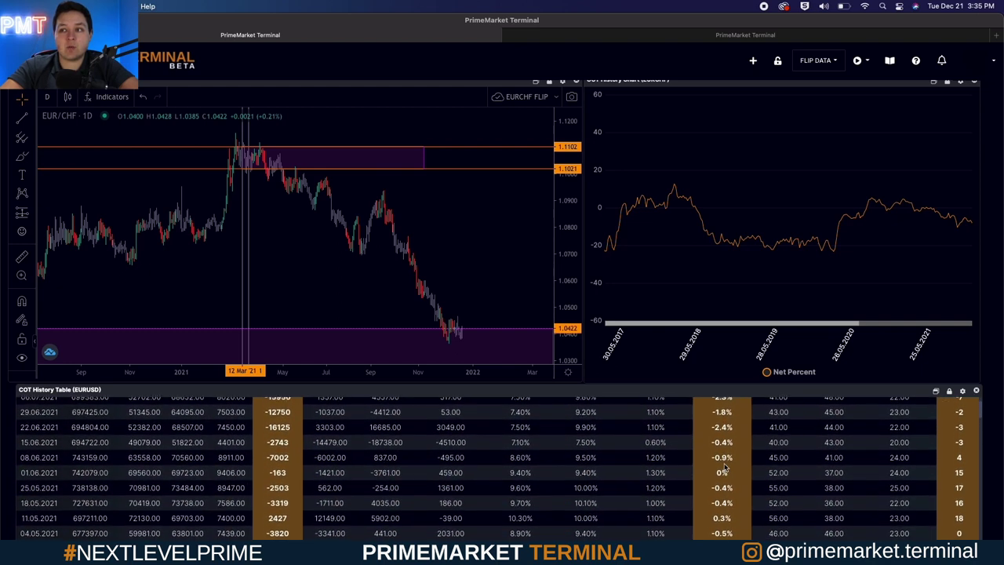
pyautogui.scroll(-4, 724, 469)
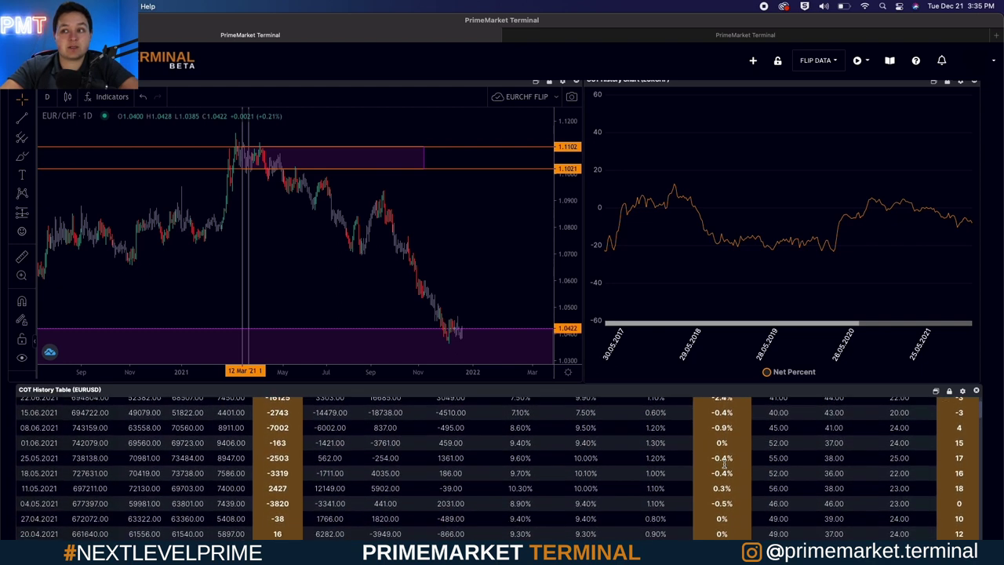
pyautogui.scroll(-4, 726, 468)
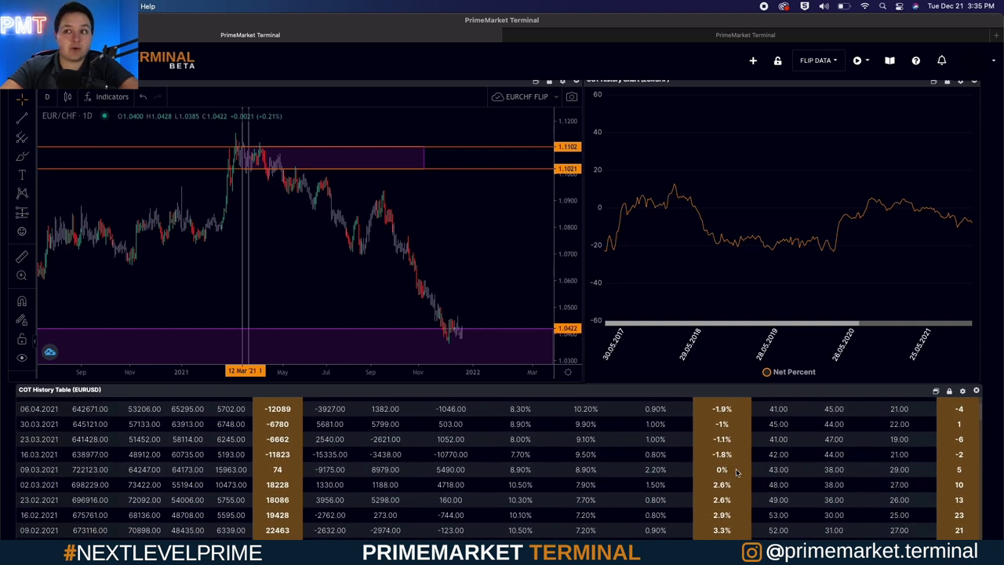
pyautogui.scroll(-2, 724, 516)
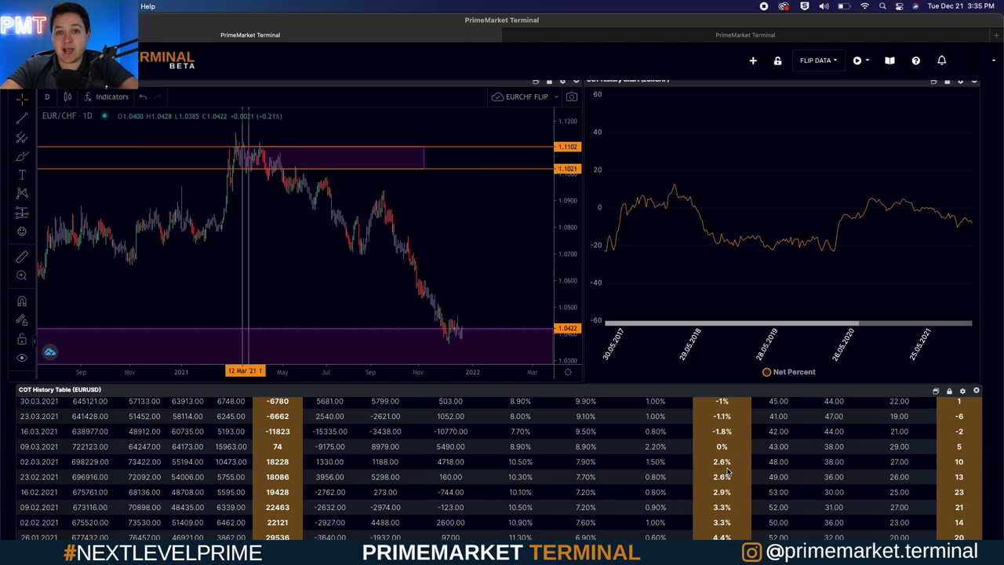
# Step: Highlight the 09.03.2021 row in the EURUSD COT History Table and compare its Net Position % with the preceding weeks back to December 2020
pyautogui.scroll(1, 728, 471)
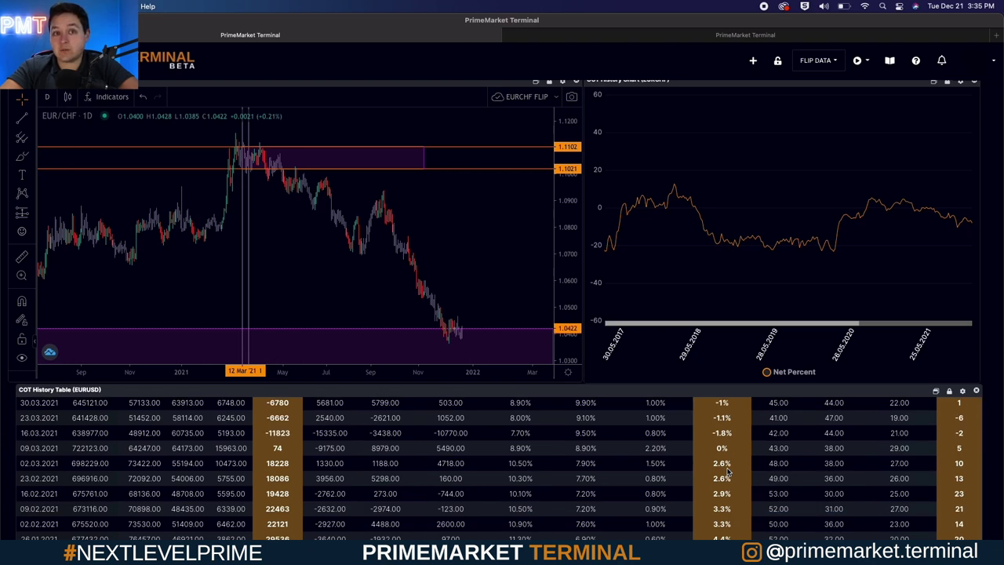
pyautogui.moveTo(731, 450); pyautogui.dragTo(88, 450)
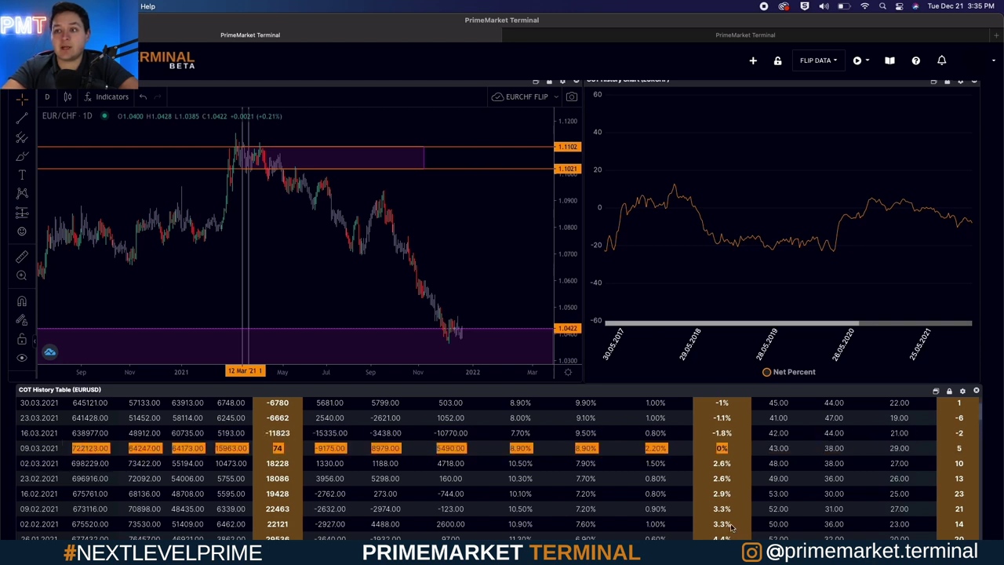
pyautogui.scroll(-5, 718, 503)
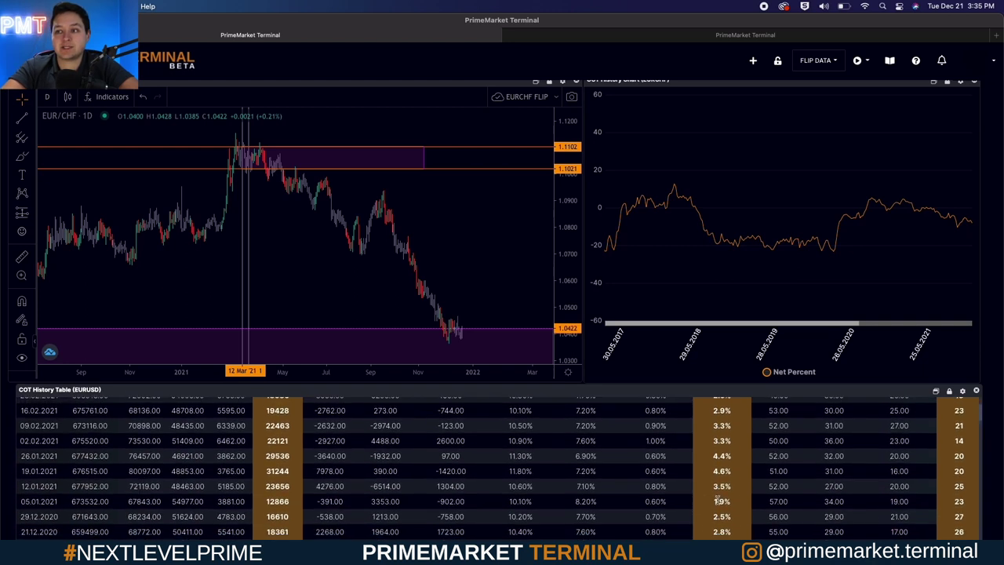
pyautogui.scroll(4, 725, 496)
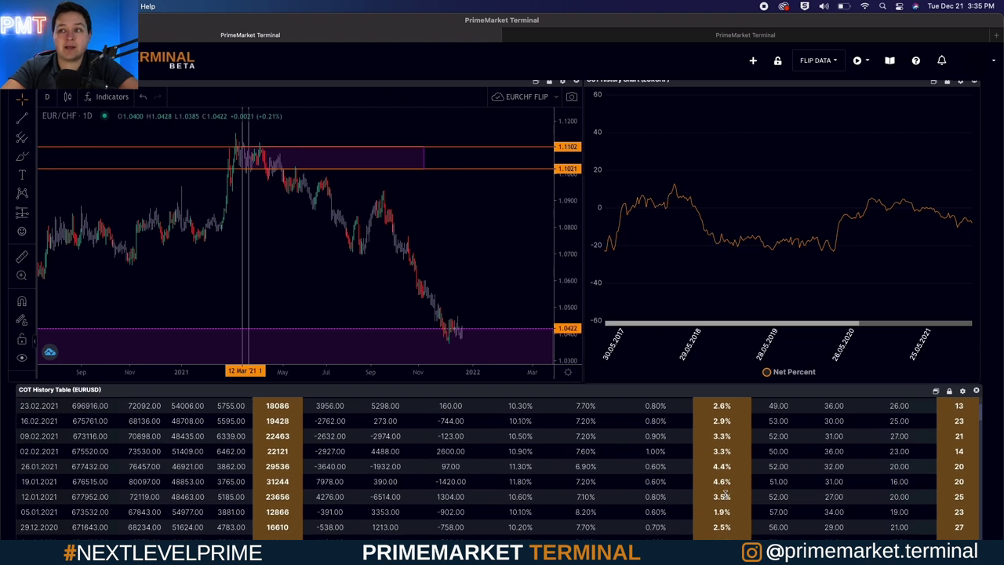
pyautogui.scroll(3, 725, 495)
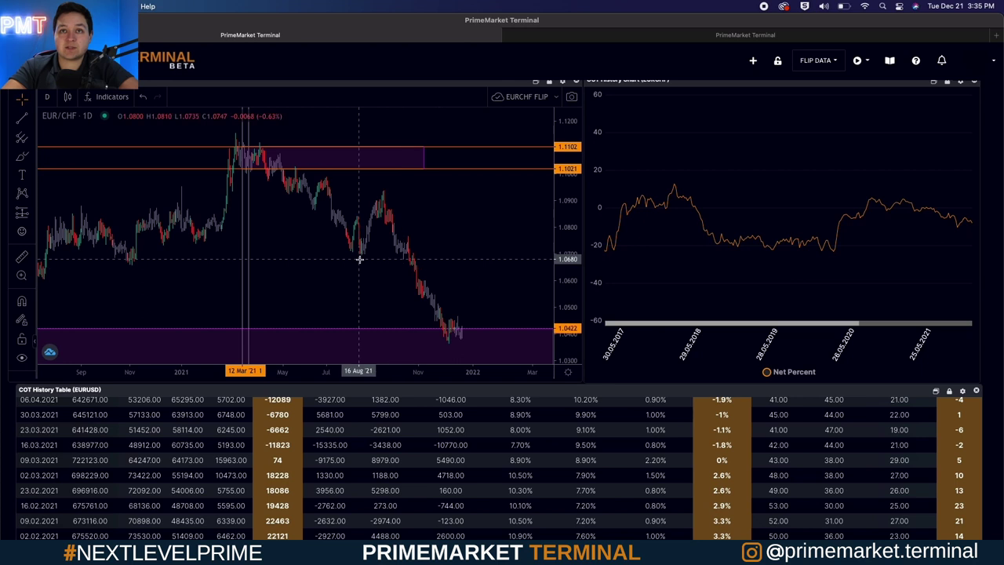
# Step: Examine the EUR/CHF candles around the 12 and 19 March 2021 lines against the 16.03.2021 entry in the COT History Table
pyautogui.scroll(5, 359, 259)
pyautogui.scroll(5, 359, 259)
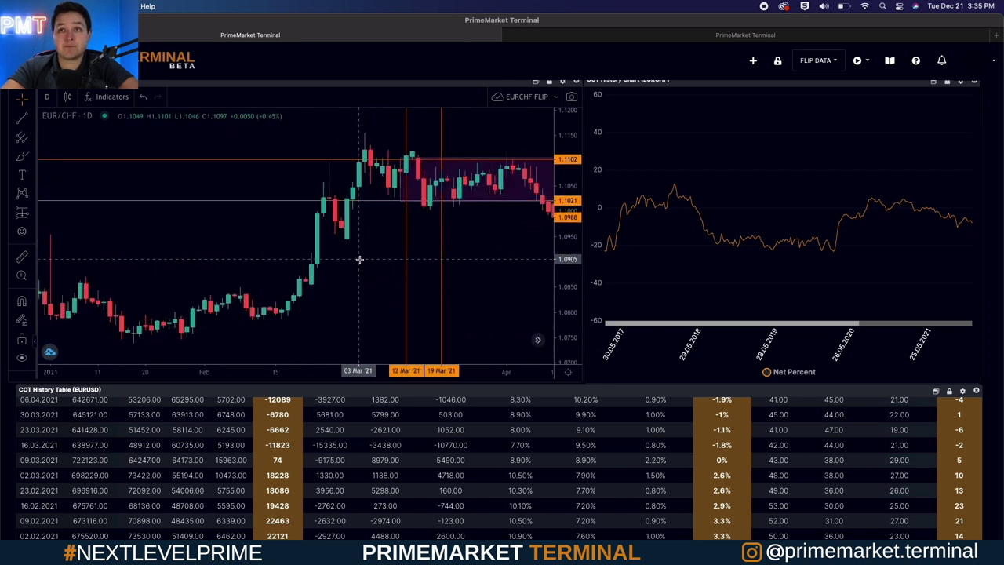
pyautogui.scroll(5, 359, 259)
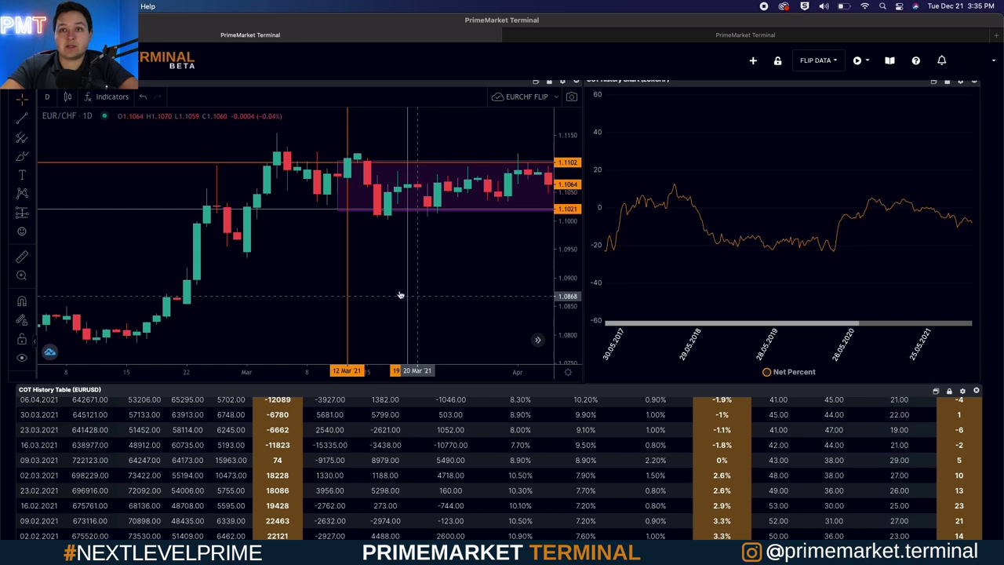
pyautogui.scroll(3, 385, 292)
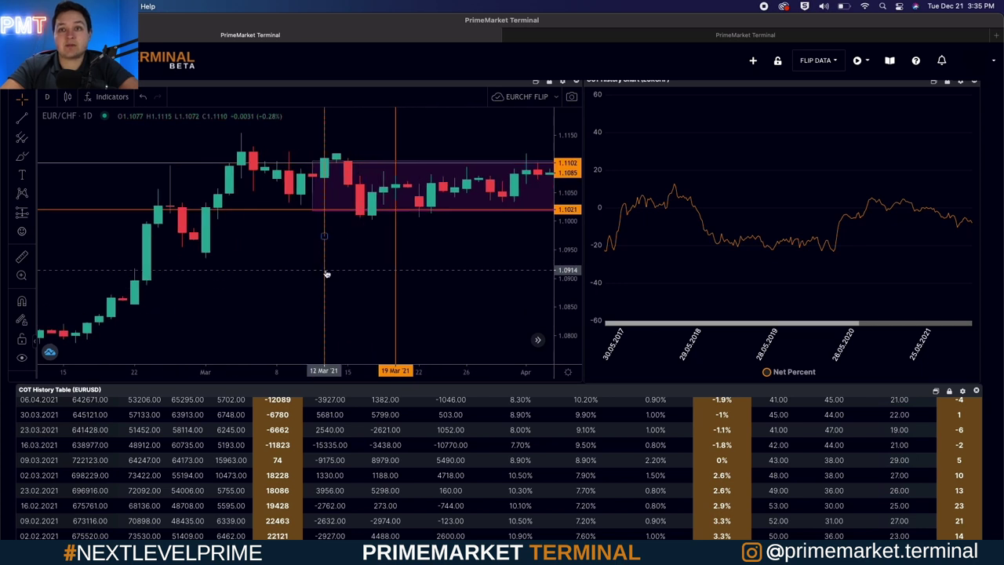
pyautogui.scroll(1, 326, 274)
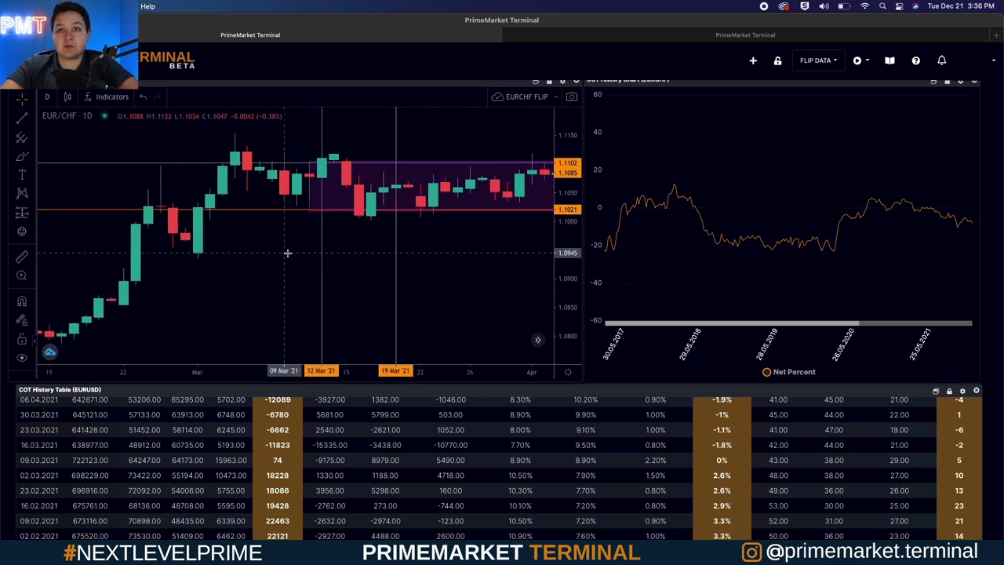
pyautogui.click(324, 162)
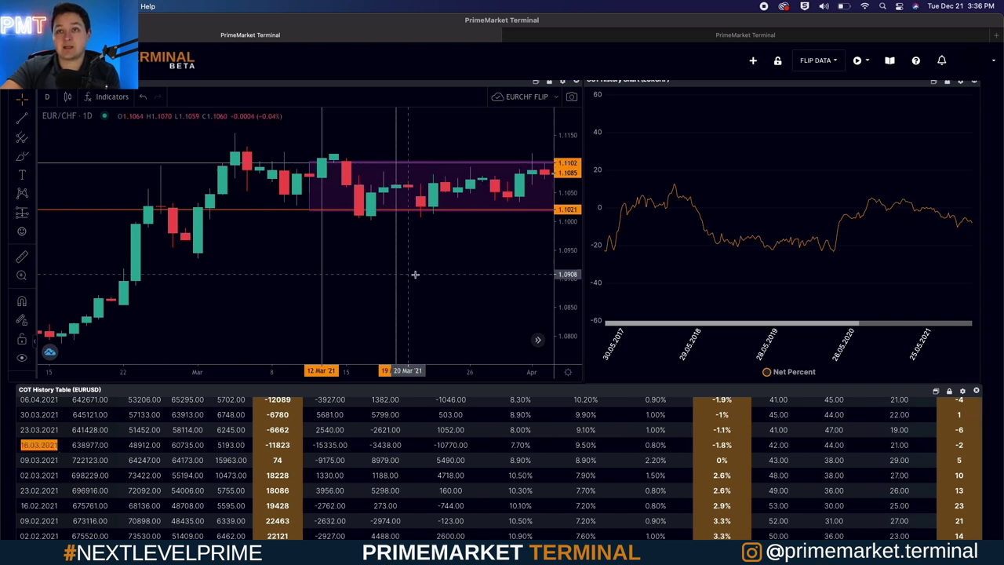
# Step: Examine how EUR/CHF price develops from the 12 March 2021 line and upper zone down to the lower zone
pyautogui.hscroll(5, 403, 242)
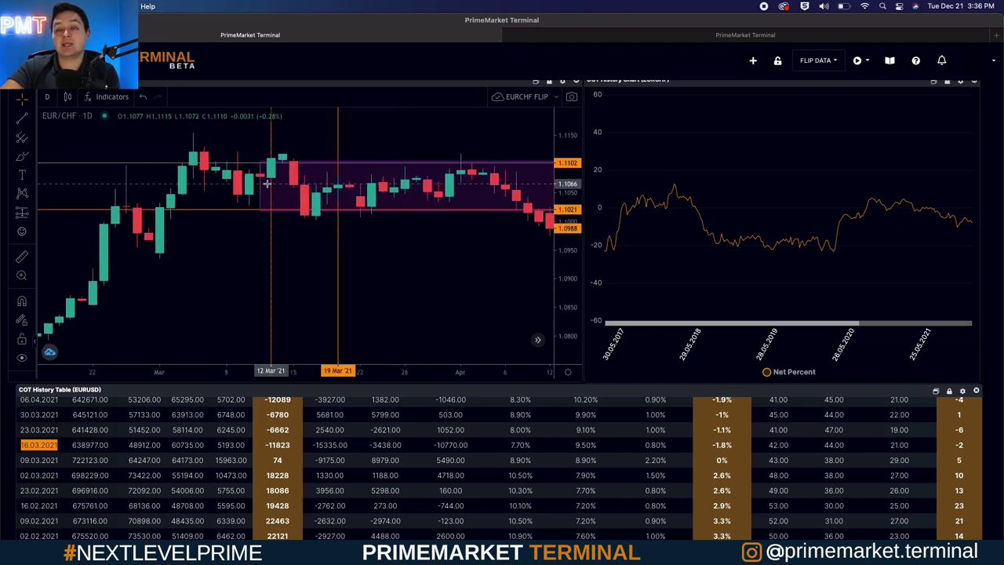
pyautogui.scroll(-5, 256, 178)
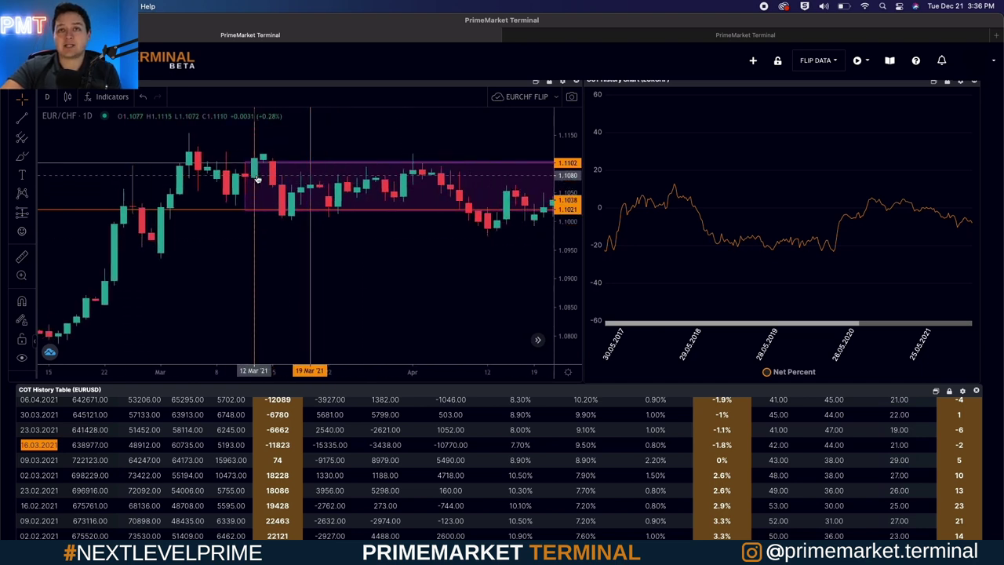
pyautogui.scroll(-5, 448, 260)
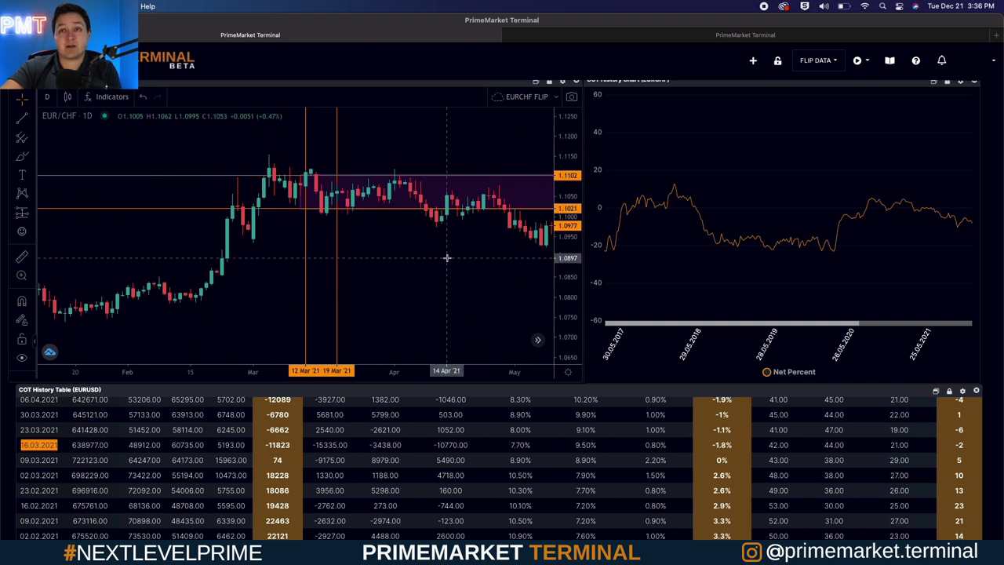
pyautogui.moveTo(428, 250); pyautogui.dragTo(422, 244)
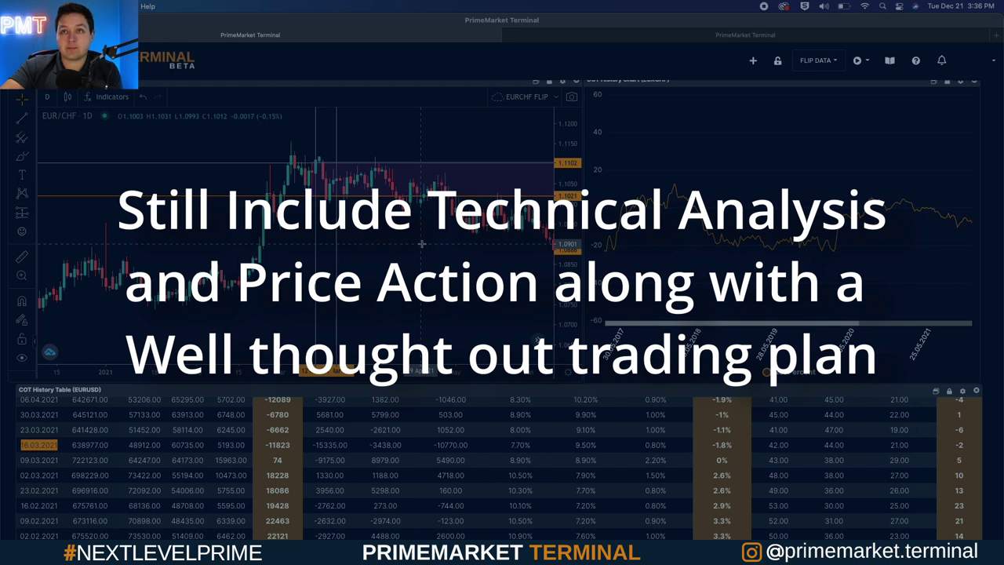
pyautogui.scroll(-5, 421, 244)
pyautogui.moveTo(575, 203); pyautogui.dragTo(565, 292)
pyautogui.scroll(-3, 487, 303)
pyautogui.scroll(5, 488, 303)
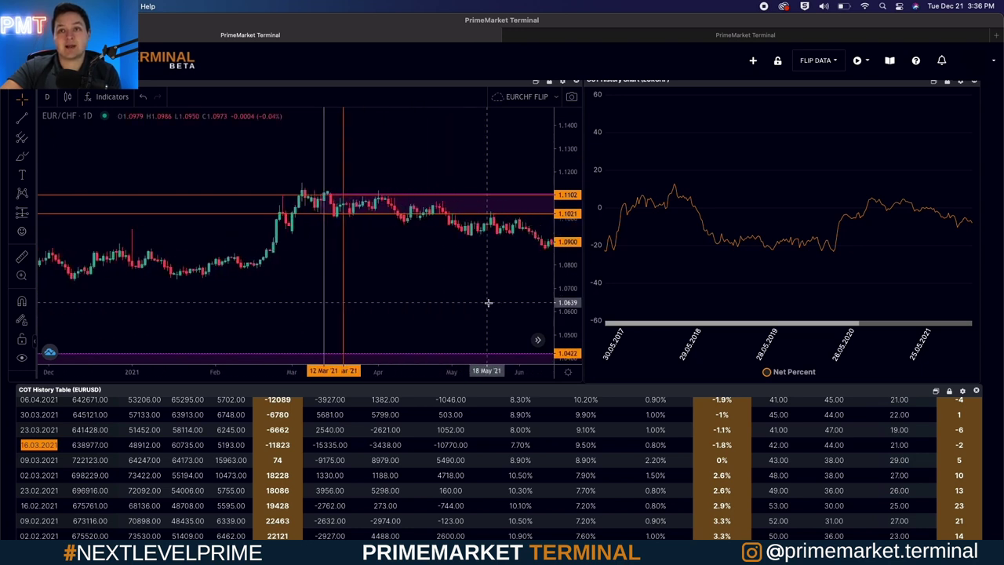
pyautogui.scroll(-5, 488, 303)
pyautogui.click(430, 209)
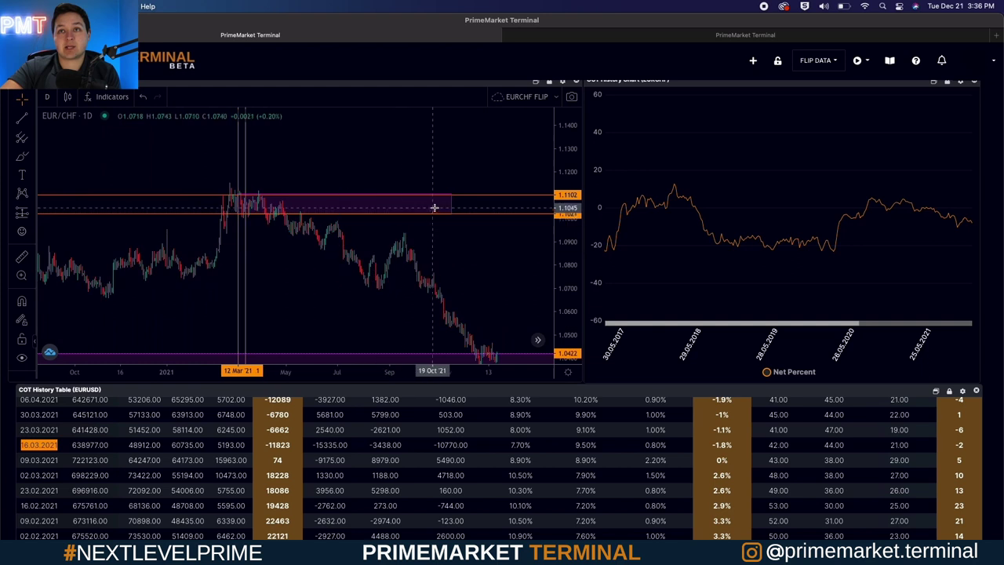
# Step: Measure the time on the EUR/CHF chart from the 12 March 2021 line to the late-April drop out of the upper zone
pyautogui.scroll(5, 337, 313)
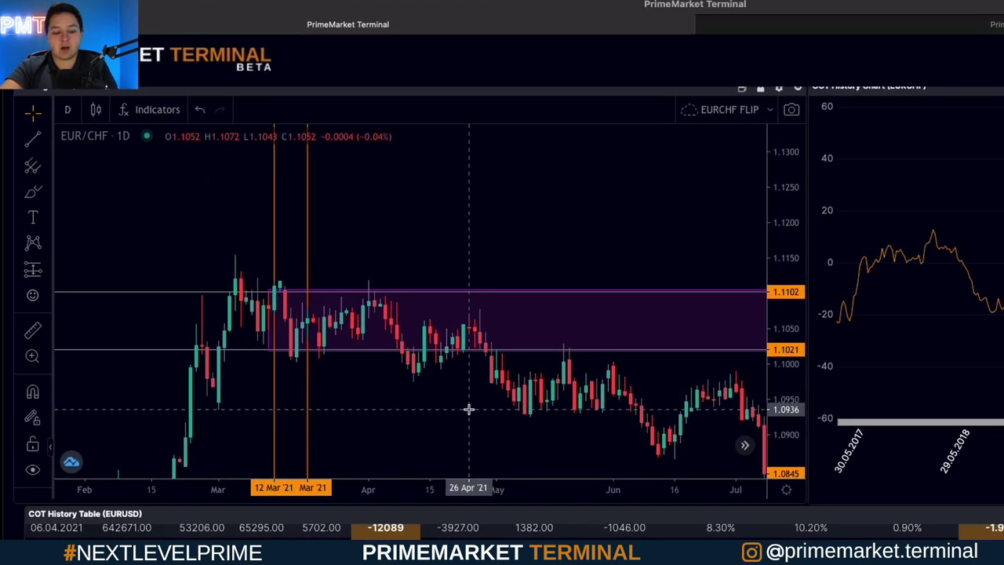
pyautogui.moveTo(276, 381)
pyautogui.mouseDown()
pyautogui.moveTo(460, 381)
pyautogui.moveTo(440, 369)
pyautogui.moveTo(497, 351)
pyautogui.mouseUp()
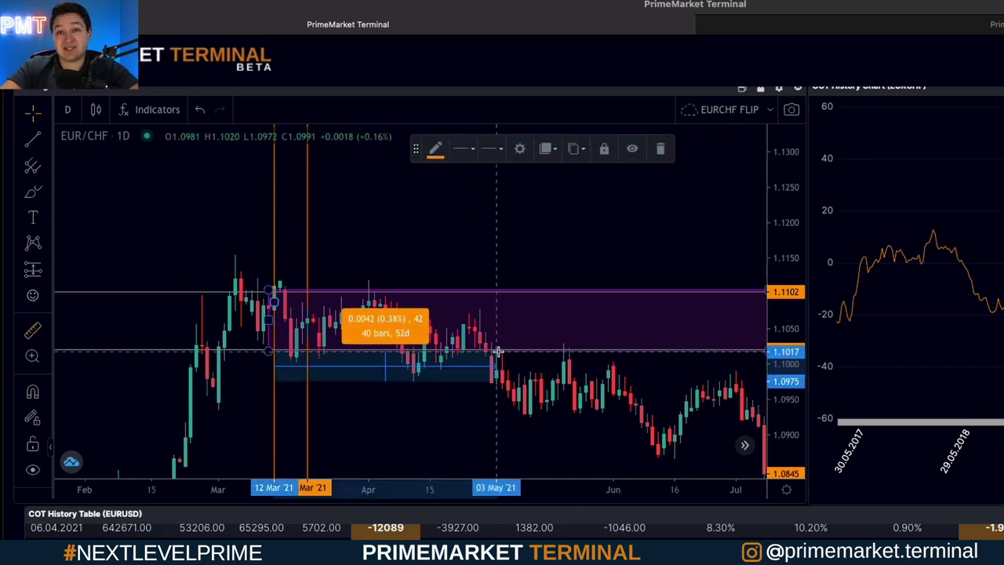
pyautogui.moveTo(497, 351)
pyautogui.mouseDown()
pyautogui.moveTo(589, 343)
pyautogui.moveTo(433, 346)
pyautogui.moveTo(486, 337)
pyautogui.mouseUp()
pyautogui.click(476, 386)
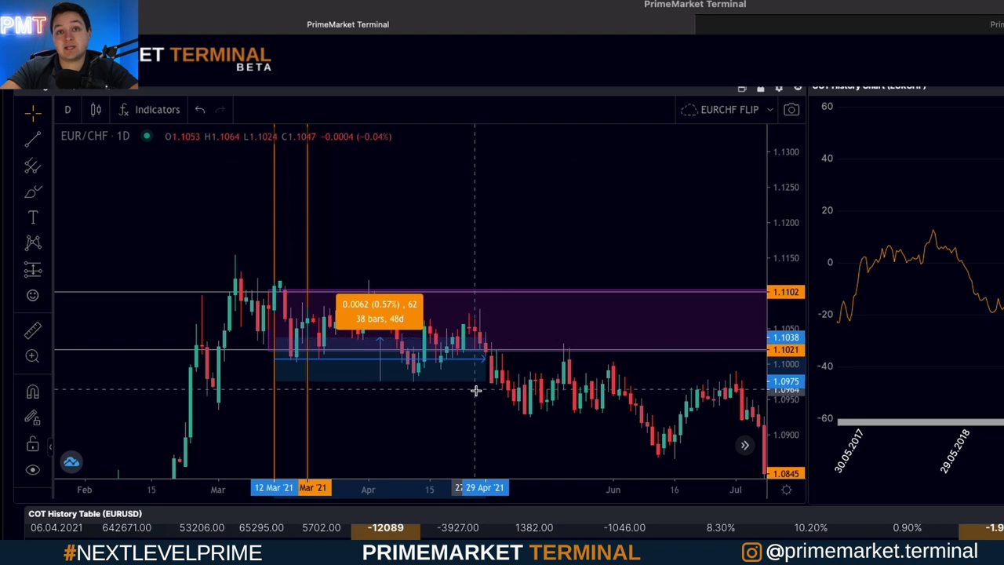
# Step: Follow the EUR/CHF decline from the upper zone in April 2021 through to late November 2021
pyautogui.moveTo(477, 392); pyautogui.dragTo(398, 343)
pyautogui.scroll(-2, 398, 343)
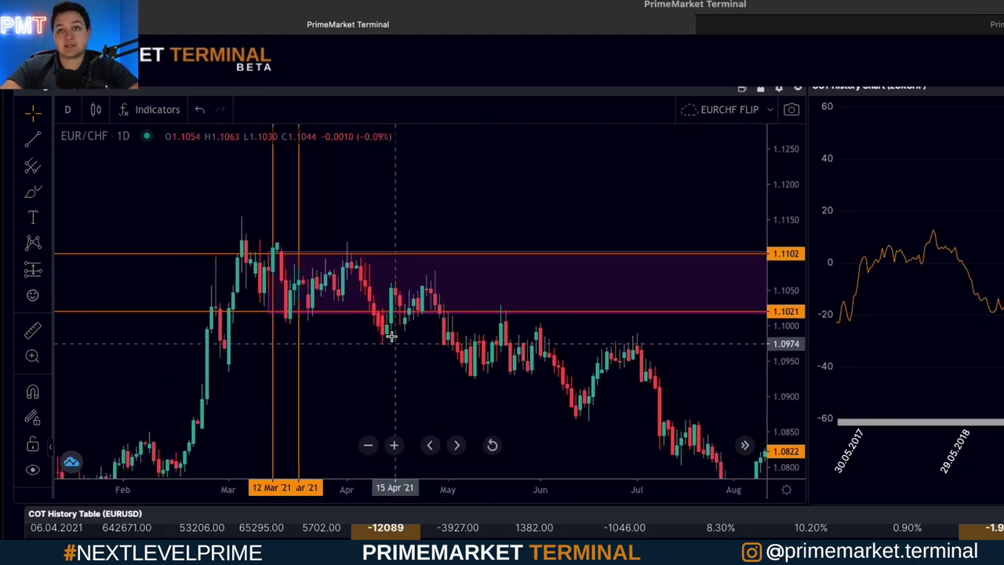
pyautogui.moveTo(356, 397); pyautogui.dragTo(314, 353)
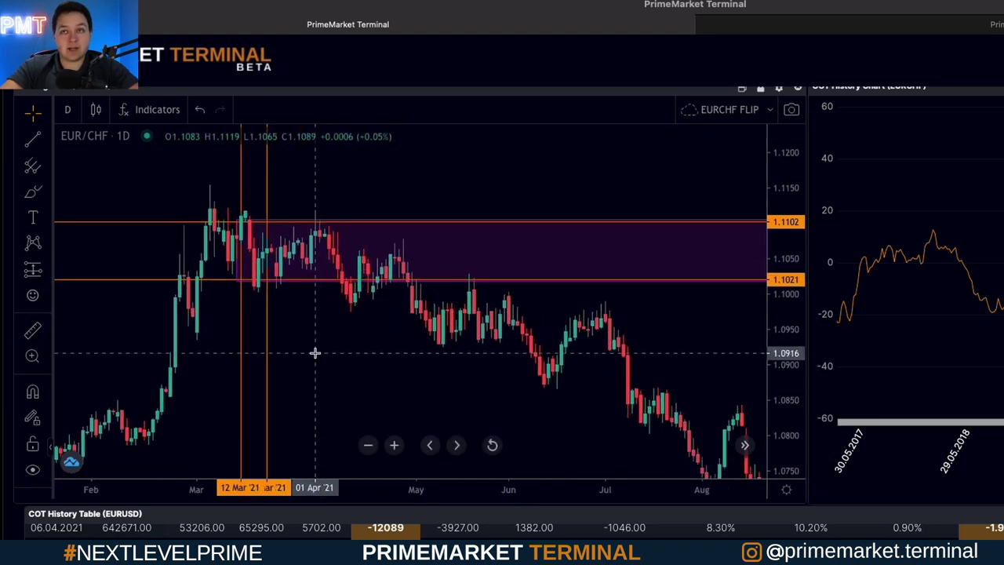
pyautogui.scroll(-2, 315, 353)
pyautogui.moveTo(410, 379); pyautogui.dragTo(345, 361)
pyautogui.scroll(-1, 345, 361)
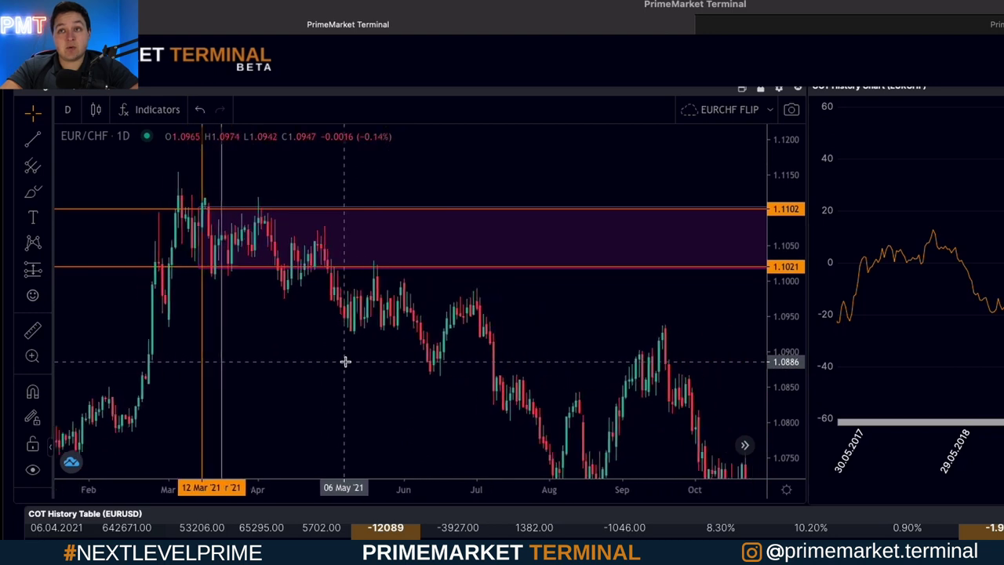
pyautogui.scroll(-1, 706, 368)
pyautogui.moveTo(746, 386); pyautogui.dragTo(616, 314)
pyautogui.scroll(-2, 616, 313)
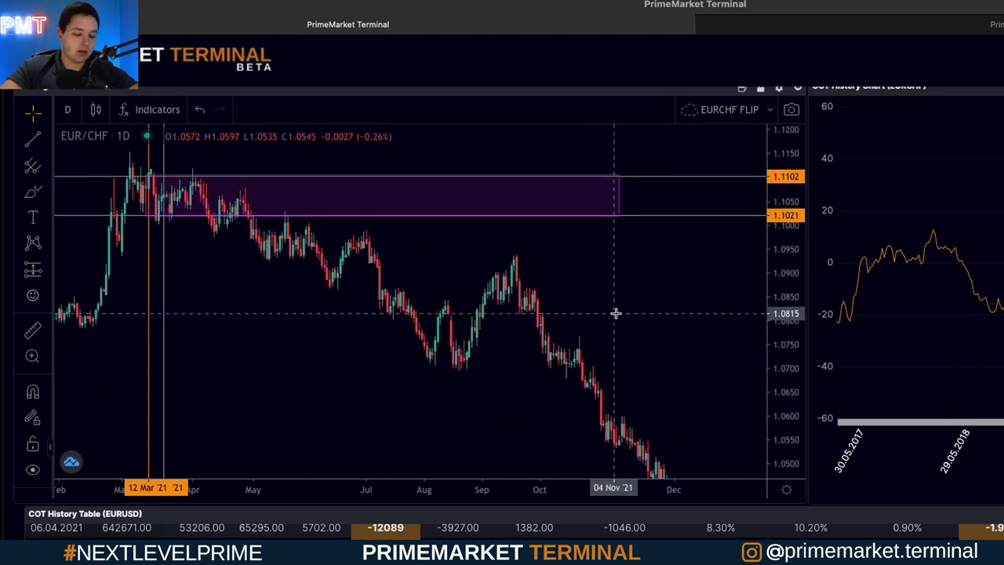
pyautogui.moveTo(616, 313); pyautogui.dragTo(593, 290)
pyautogui.scroll(-2, 594, 290)
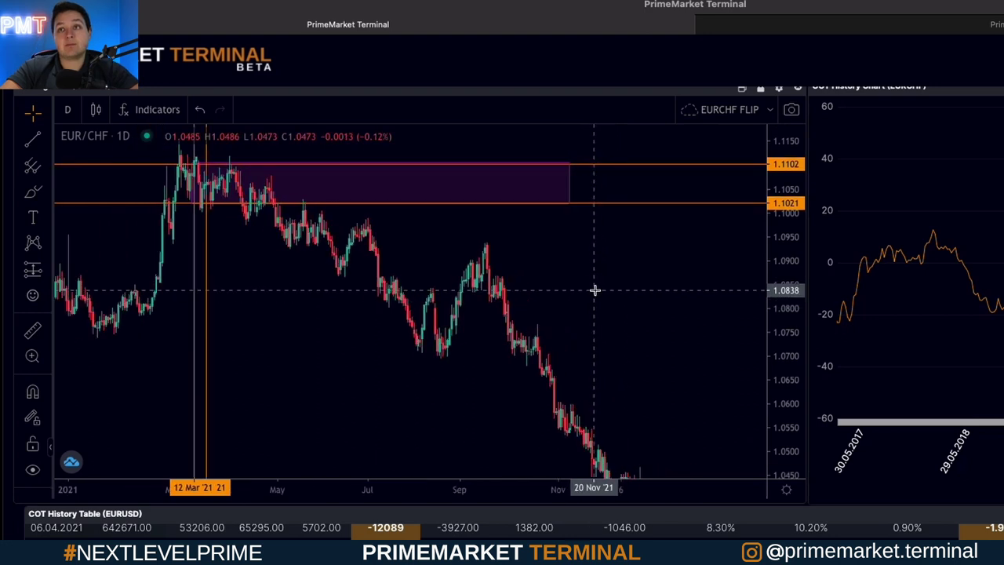
# Step: Measure the EUR/CHF price drop from the upper zone's 1.1021 line down to the top edge of the lower zone
pyautogui.moveTo(782, 251); pyautogui.dragTo(762, 370)
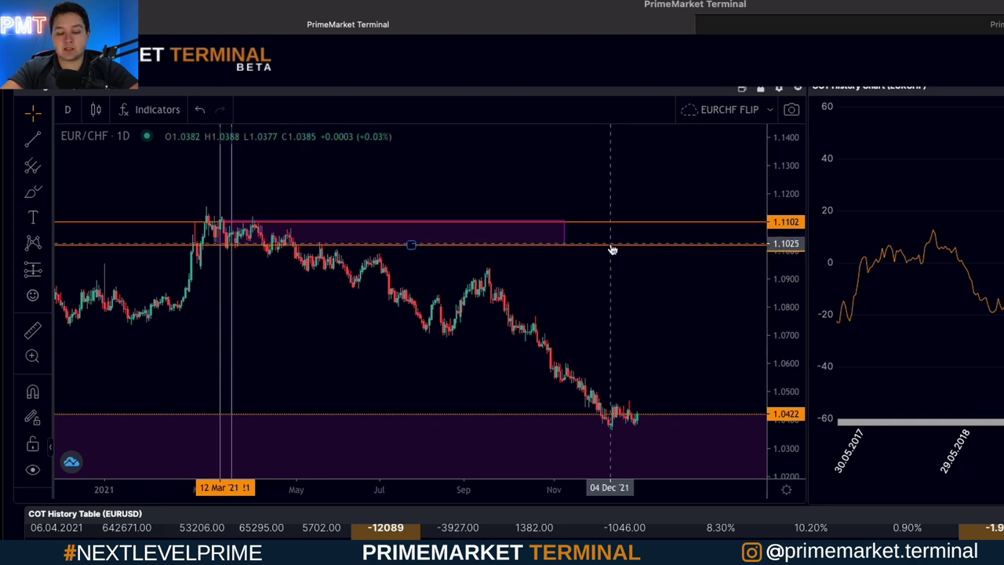
pyautogui.moveTo(613, 249)
pyautogui.mouseDown()
pyautogui.moveTo(642, 424)
pyautogui.moveTo(648, 416)
pyautogui.mouseUp()
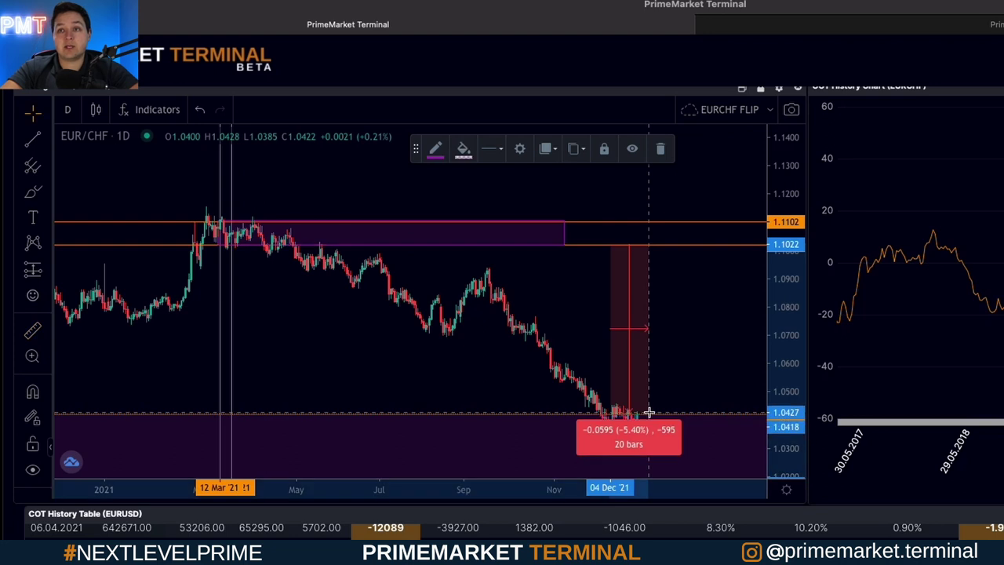
pyautogui.scroll(4, 710, 409)
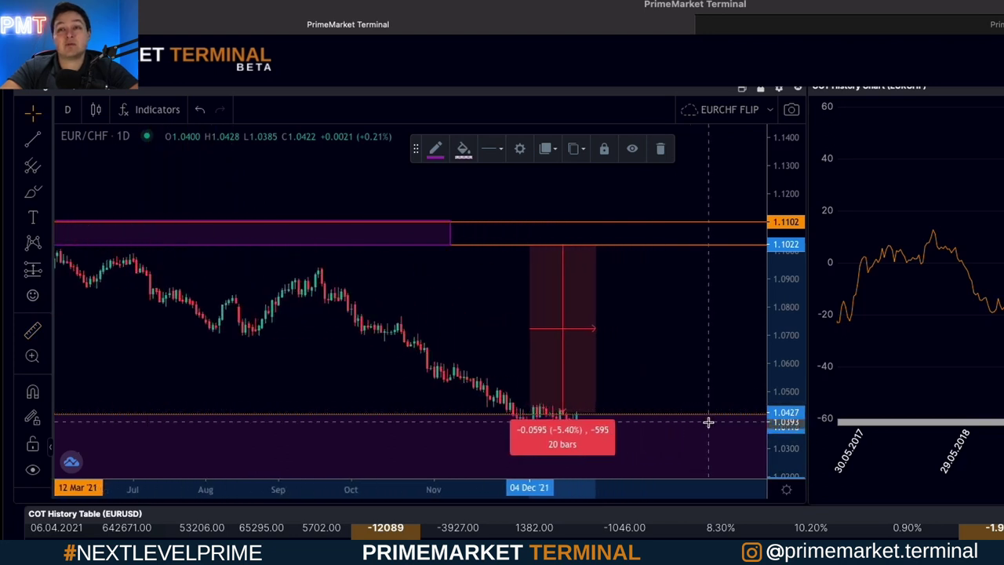
pyautogui.scroll(3, 614, 356)
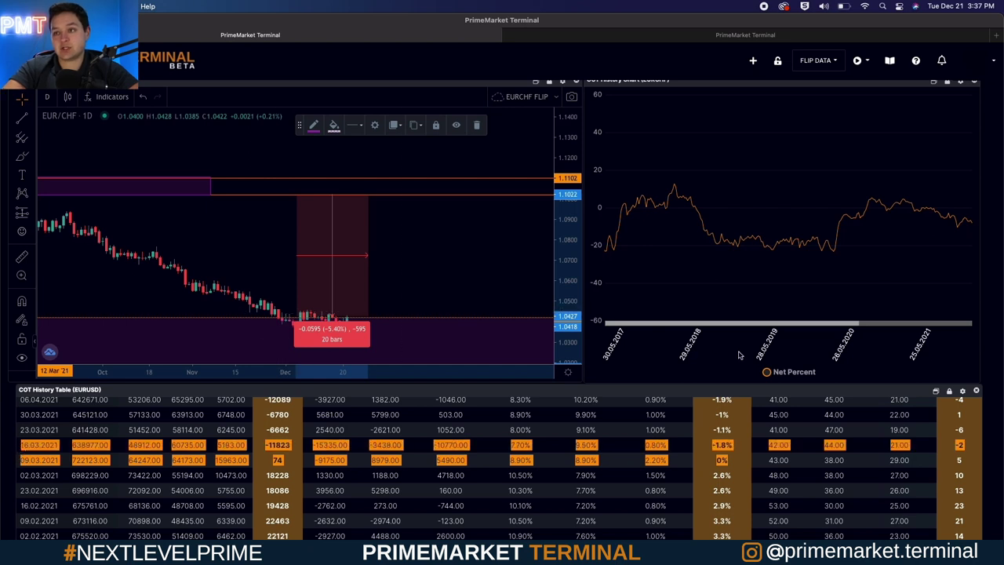
# Step: Trace the Net Position % column of the EURUSD COT History Table from the March 2021 flip forward to August 2021
pyautogui.scroll(2, 730, 465)
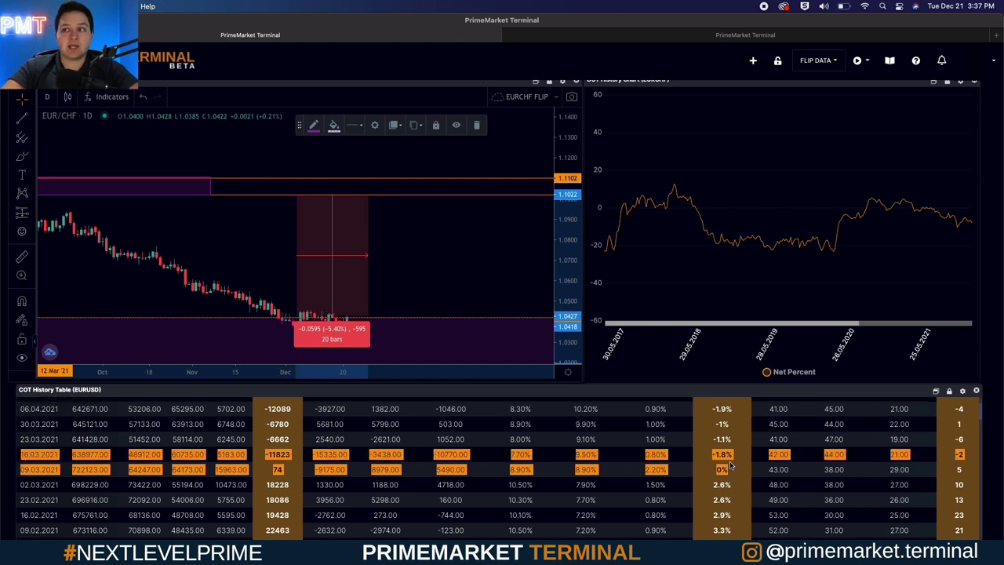
pyautogui.scroll(2, 730, 462)
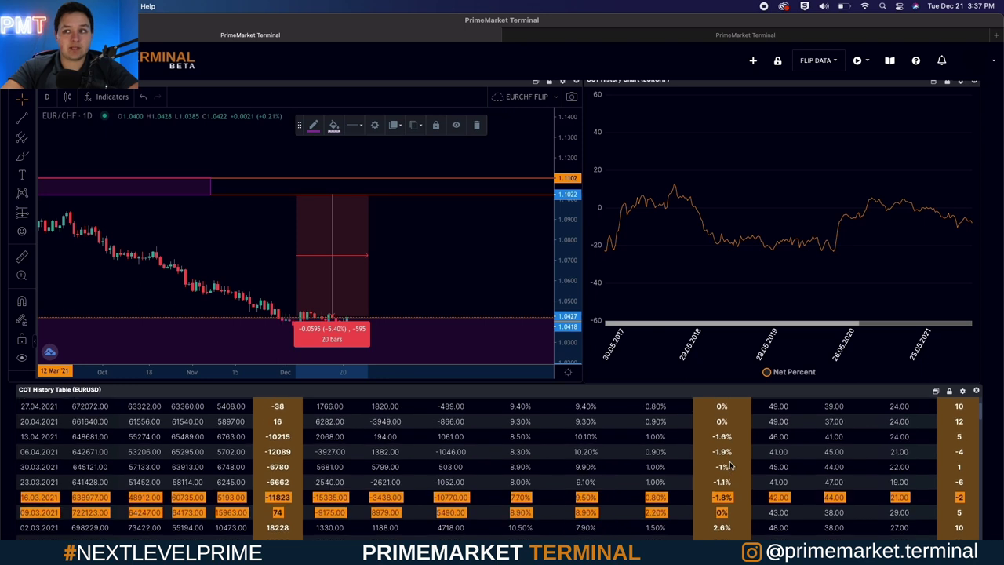
pyautogui.scroll(1, 729, 465)
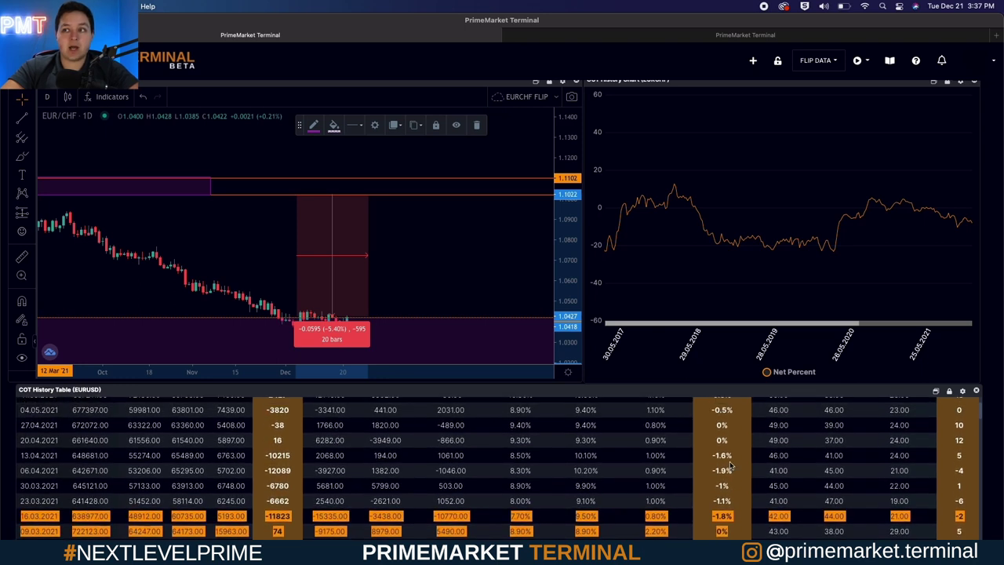
pyautogui.scroll(1, 730, 439)
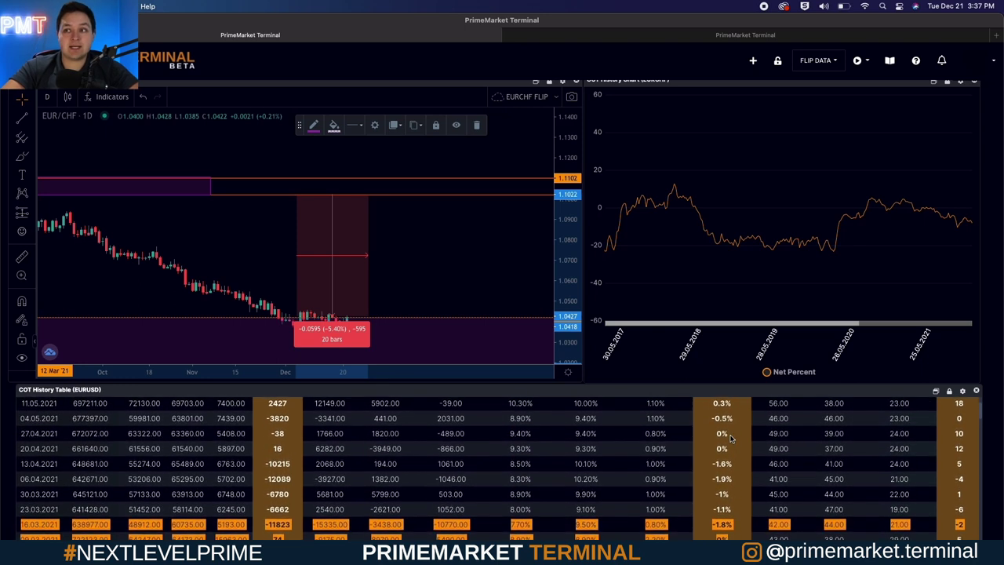
pyautogui.scroll(5, 730, 440)
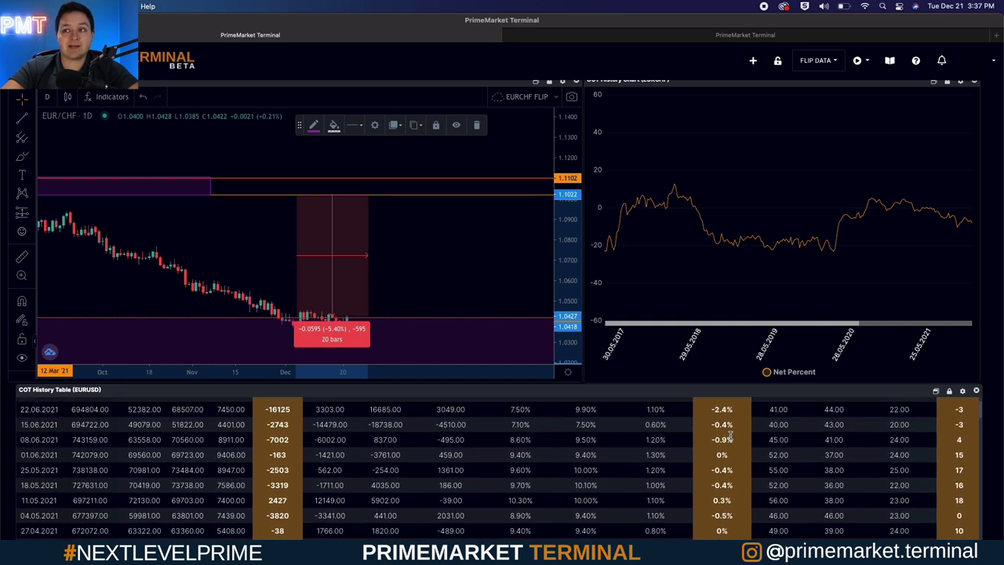
pyautogui.scroll(1, 730, 436)
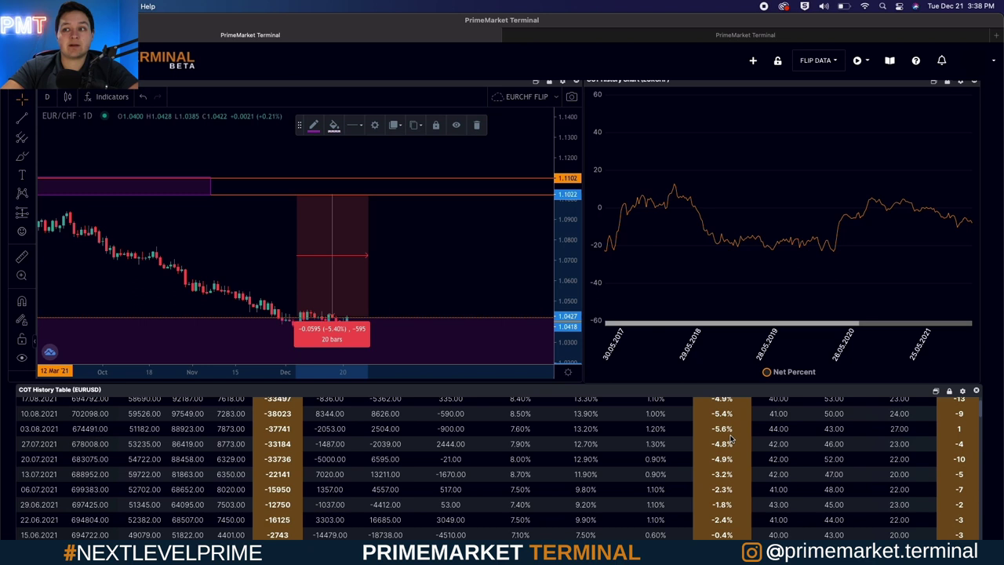
pyautogui.scroll(-1, 730, 438)
pyautogui.scroll(-2, 731, 439)
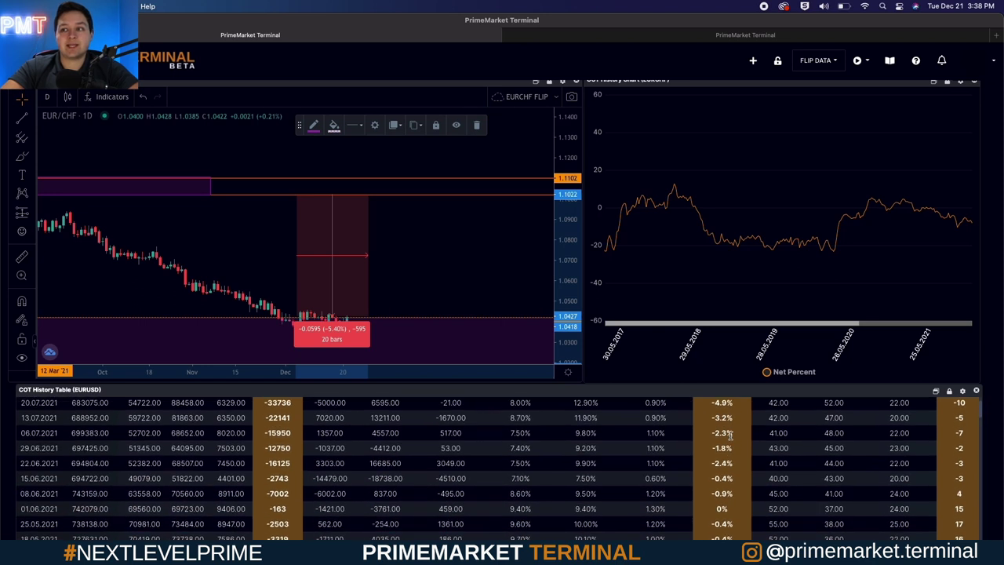
# Step: Trace the Net Position % column of the EURUSD COT History Table from the June 2021 rows forward to the 14.12.2021 row
pyautogui.moveTo(741, 508); pyautogui.dragTo(594, 490)
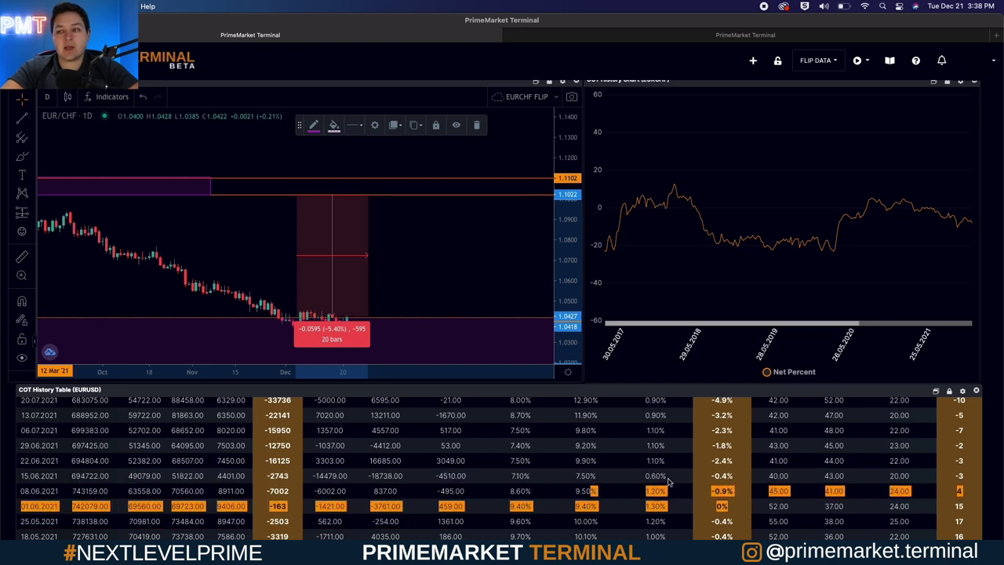
pyautogui.scroll(-4, 664, 478)
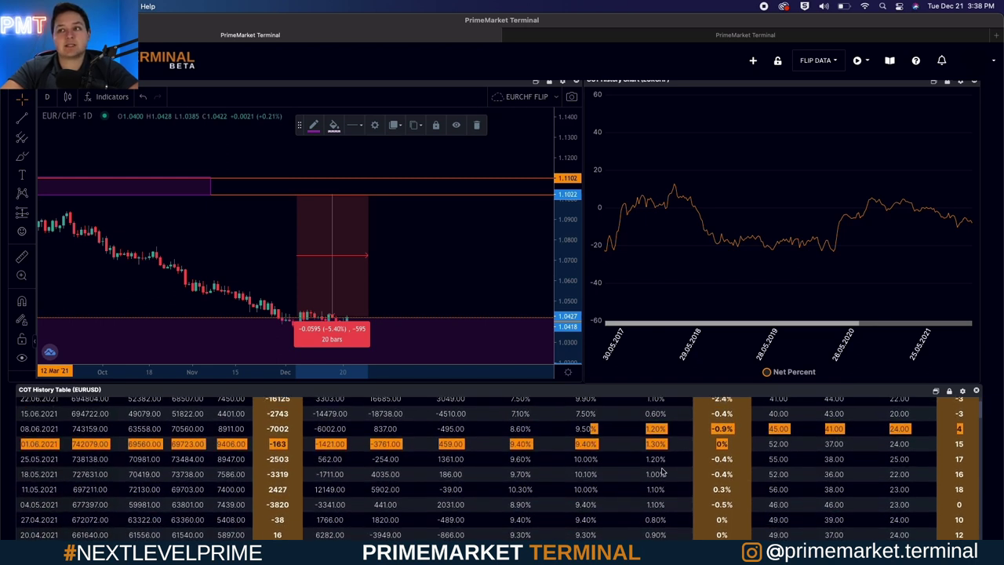
pyautogui.scroll(1, 663, 468)
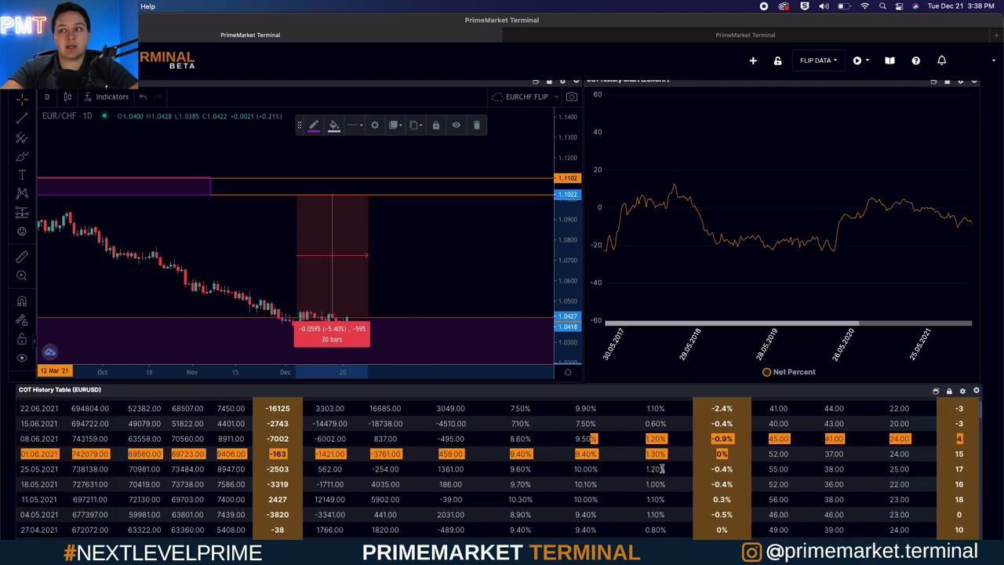
pyautogui.scroll(2, 718, 475)
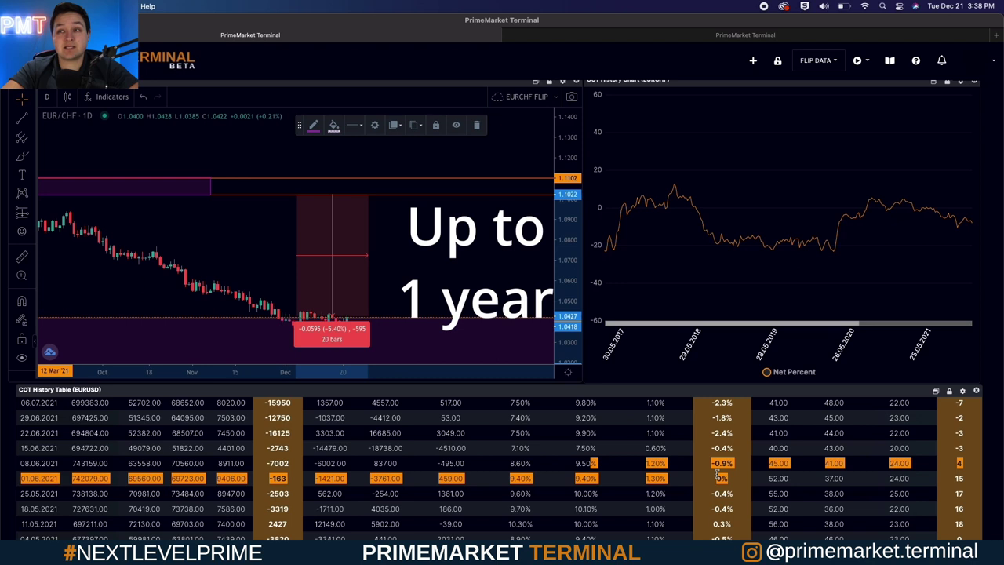
pyautogui.scroll(2, 718, 476)
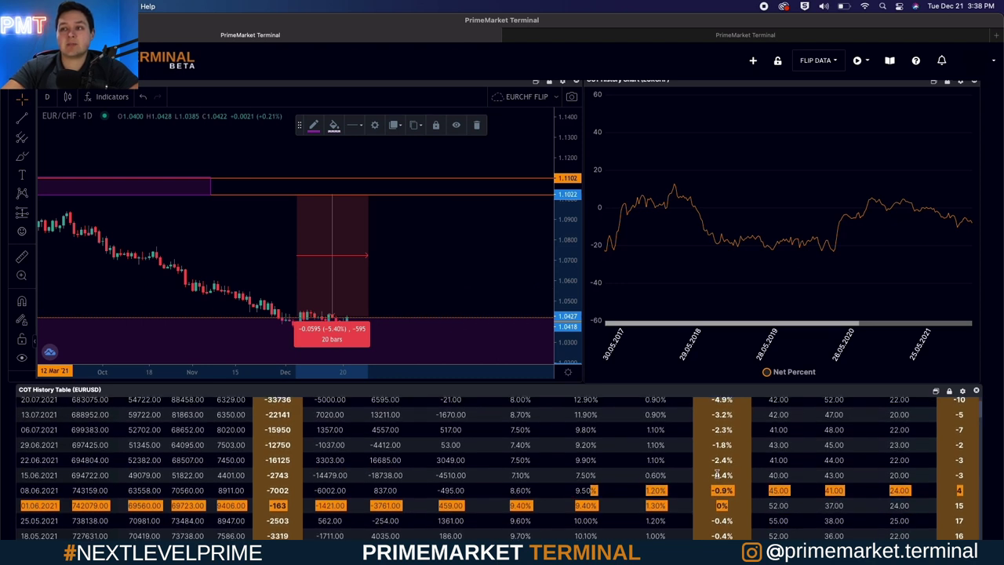
pyautogui.scroll(2, 716, 475)
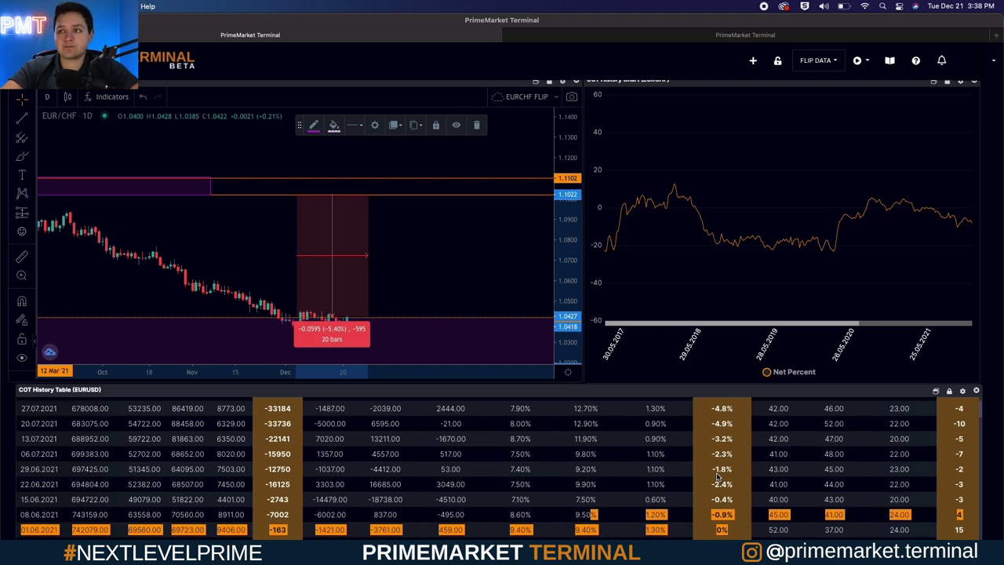
pyautogui.scroll(3, 717, 475)
pyautogui.scroll(10, 716, 473)
pyautogui.scroll(2, 716, 475)
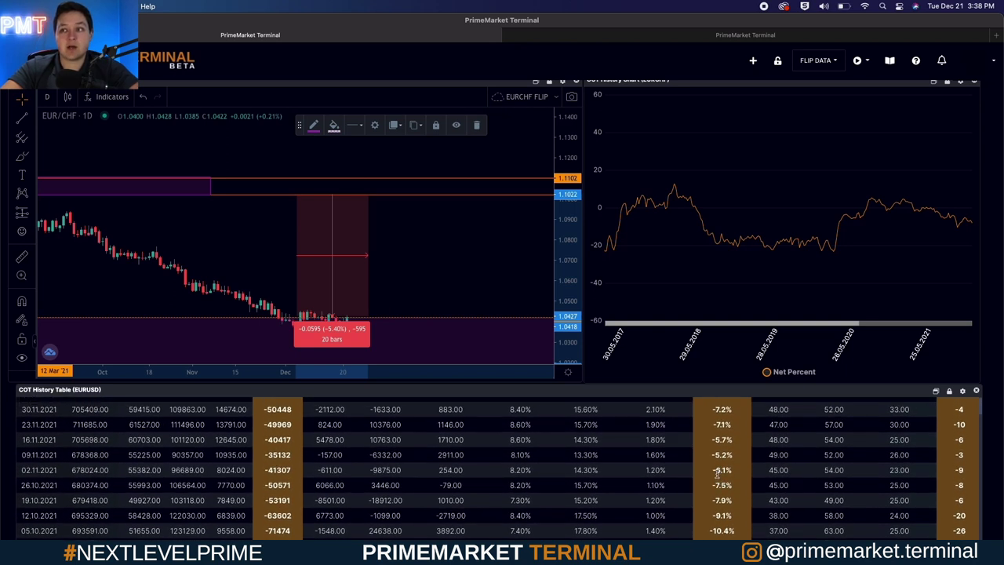
pyautogui.scroll(3, 716, 476)
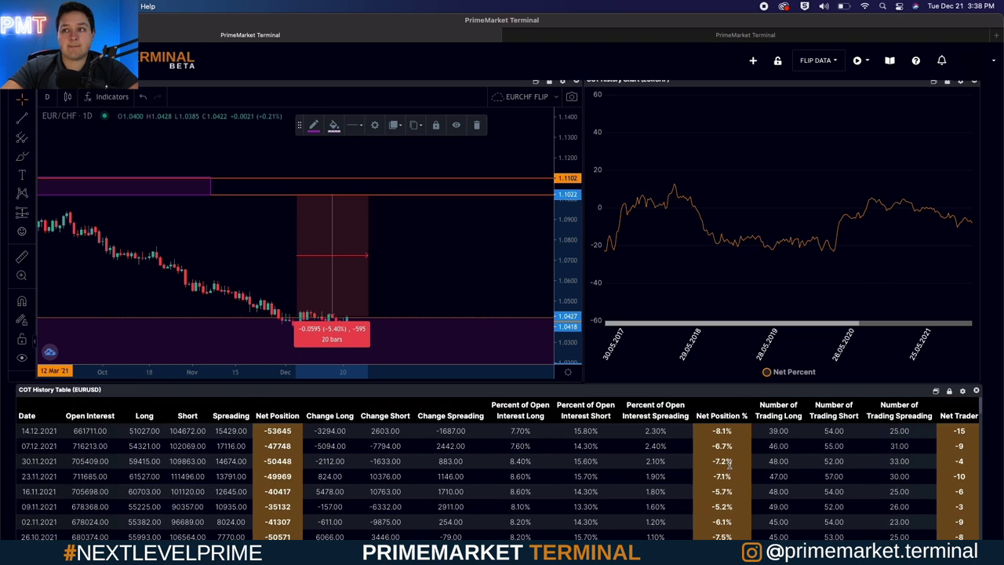
pyautogui.moveTo(735, 431); pyautogui.dragTo(188, 430)
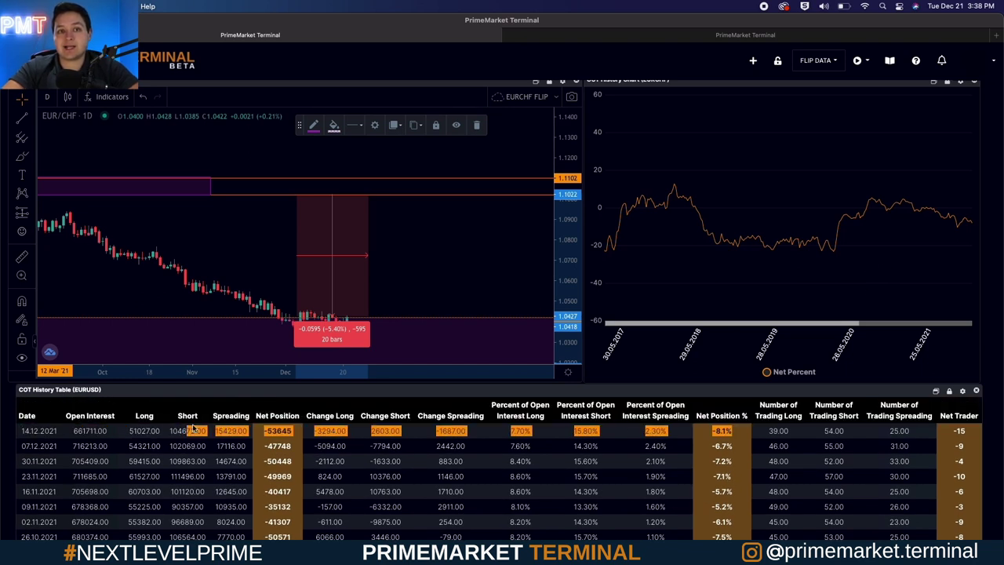
# Step: Examine the most recent zero-line crossing of the Net Percent curve on the EURCHF COT History Chart
pyautogui.scroll(-5, 405, 286)
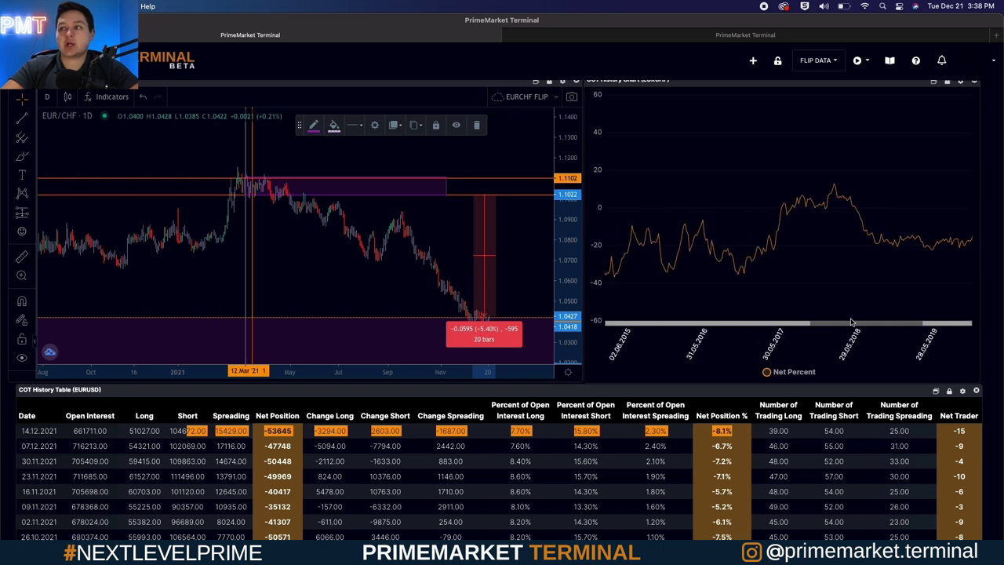
pyautogui.scroll(5, 945, 210)
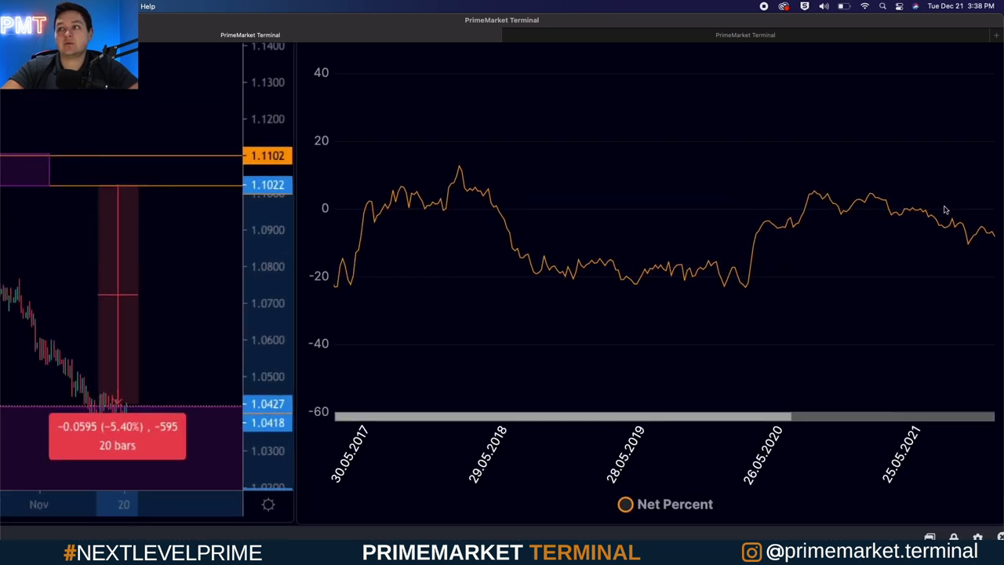
pyautogui.scroll(5, 946, 209)
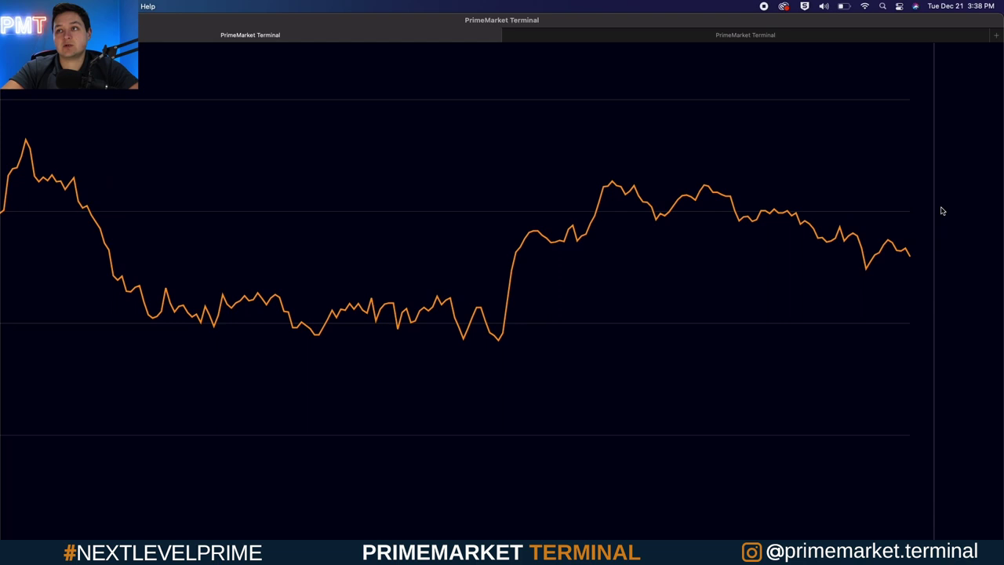
pyautogui.scroll(2, 942, 210)
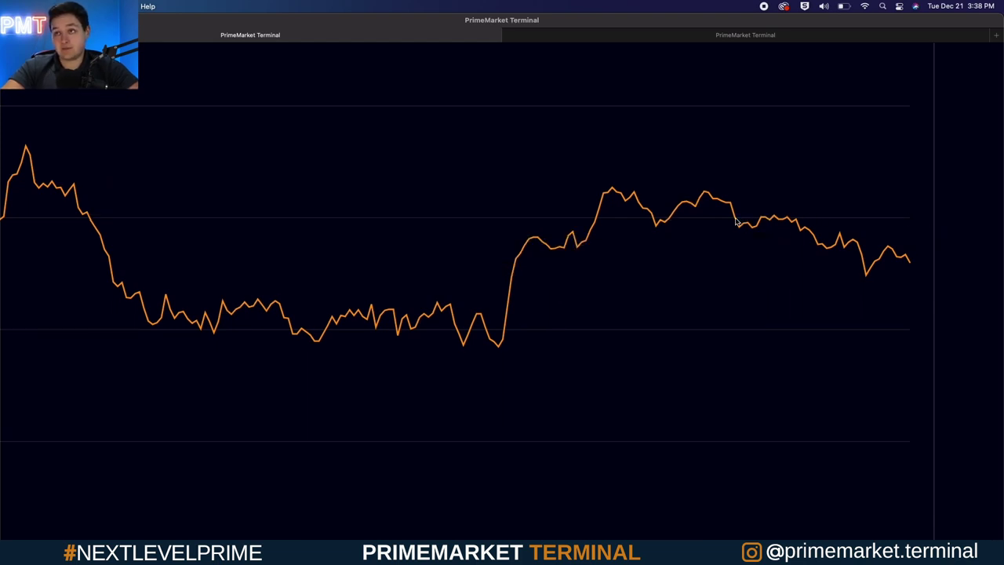
pyautogui.moveTo(731, 206)
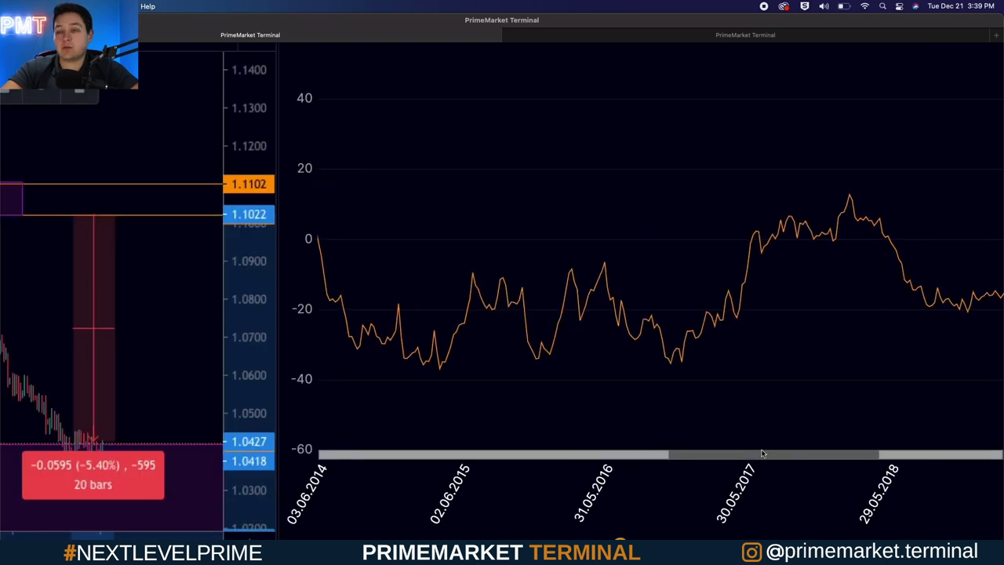
# Step: Compare the Net Percent highs of 2017–2018 with those of 2020–2021 on the EURCHF COT History Chart
pyautogui.moveTo(761, 454); pyautogui.dragTo(894, 430)
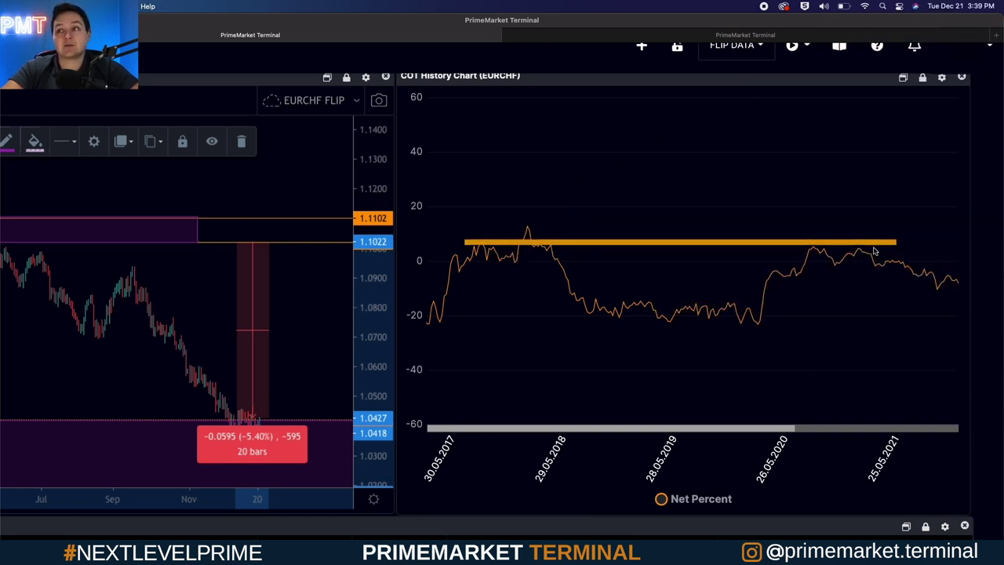
pyautogui.hscroll(-4, 784, 274)
pyautogui.hscroll(4, 783, 274)
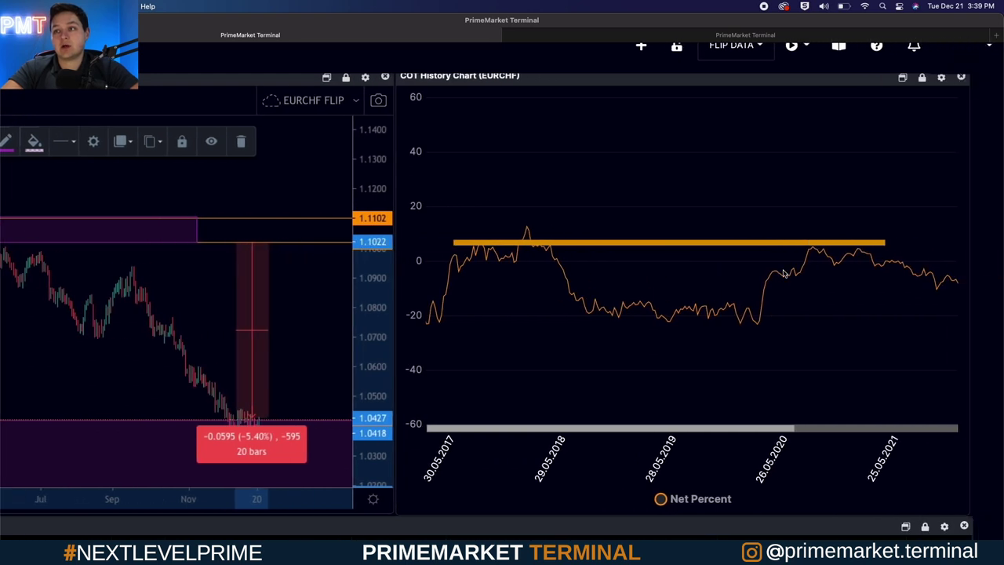
# Step: Compare the Net Percent lows of 2014–2017 and 2018–2020 on the EURCHF COT History Chart, and bring up the oldest history from 2006
pyautogui.moveTo(838, 428); pyautogui.dragTo(710, 423)
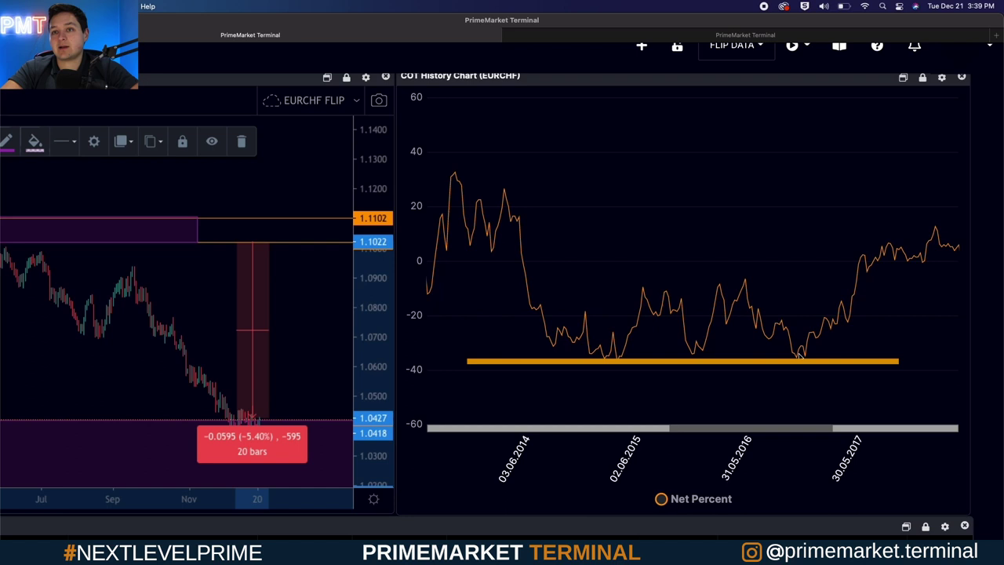
pyautogui.moveTo(798, 357)
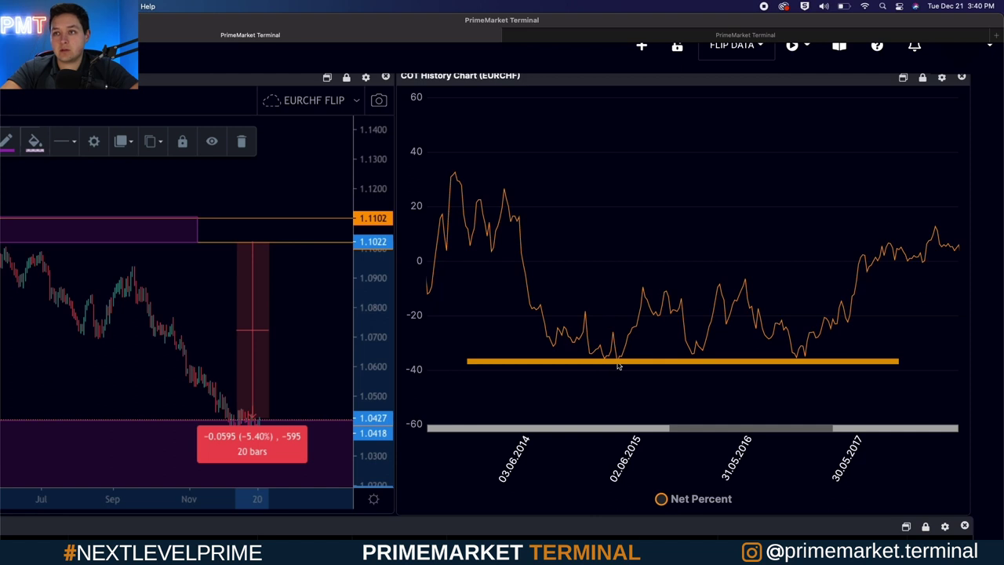
pyautogui.moveTo(617, 365)
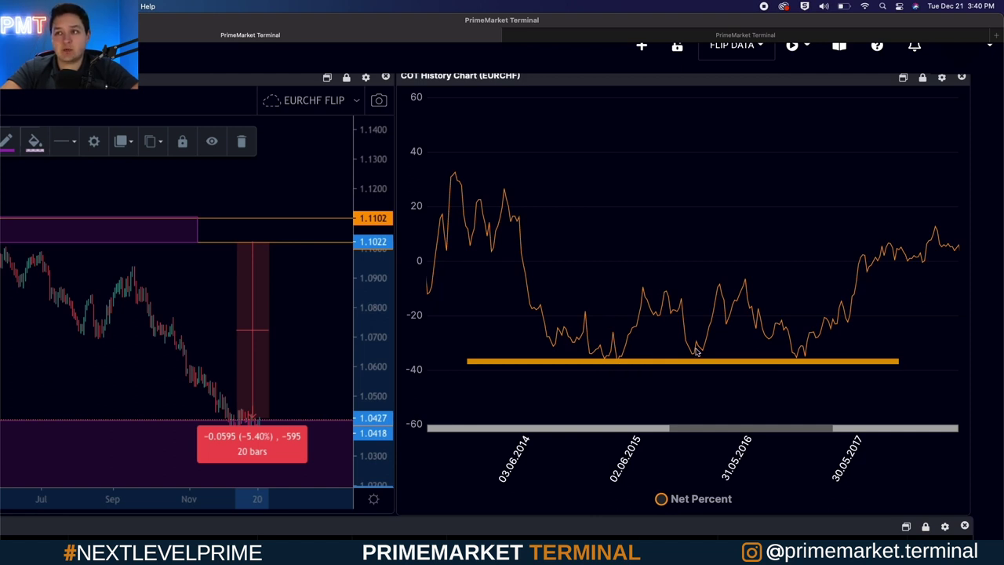
pyautogui.moveTo(695, 355)
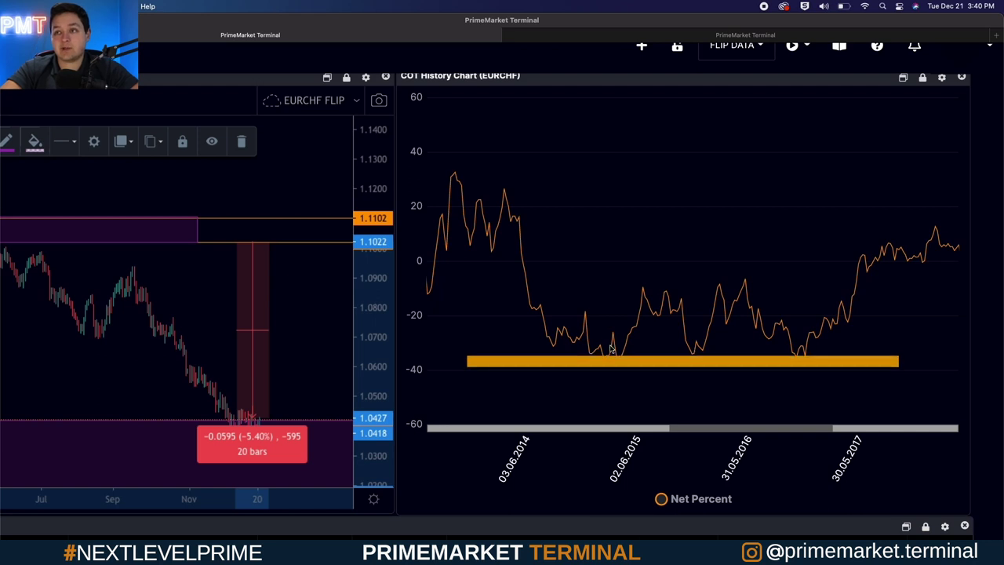
pyautogui.moveTo(722, 427); pyautogui.dragTo(855, 425)
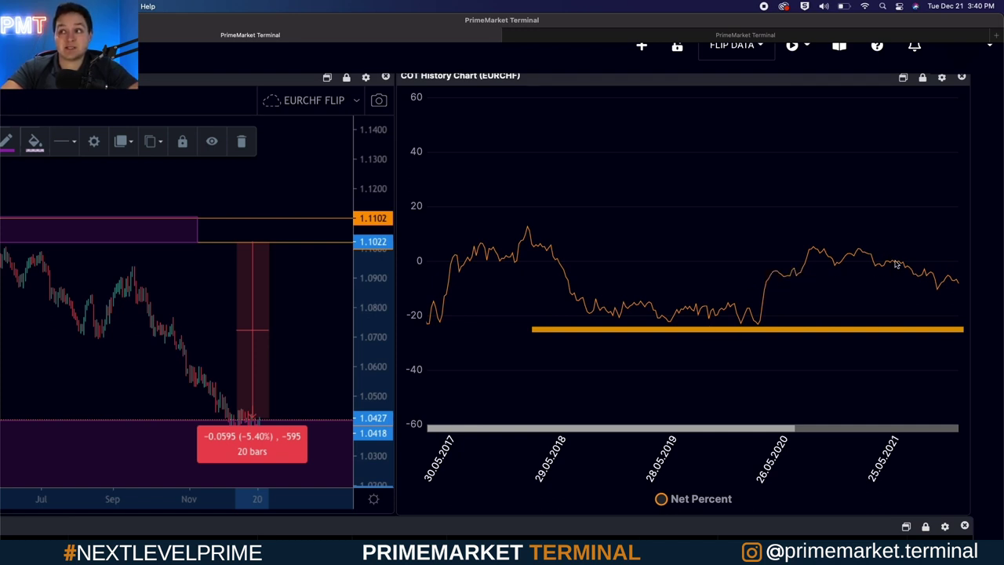
pyautogui.moveTo(758, 327)
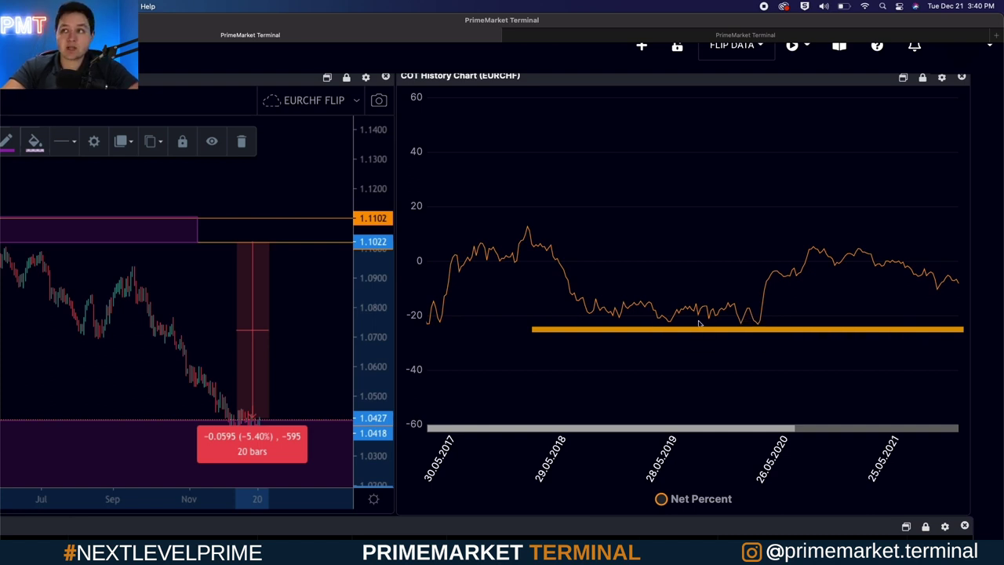
pyautogui.moveTo(842, 426); pyautogui.dragTo(459, 434)
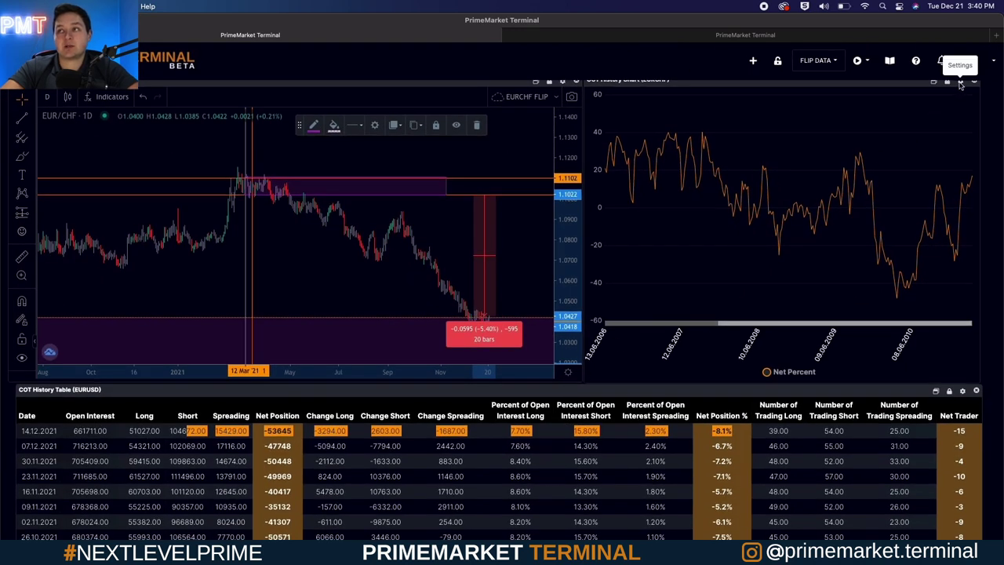
# Step: Set the COT History Chart to Forex - USDJPY with JPY, Leveraged Funds and Net Percent
pyautogui.click(960, 82)
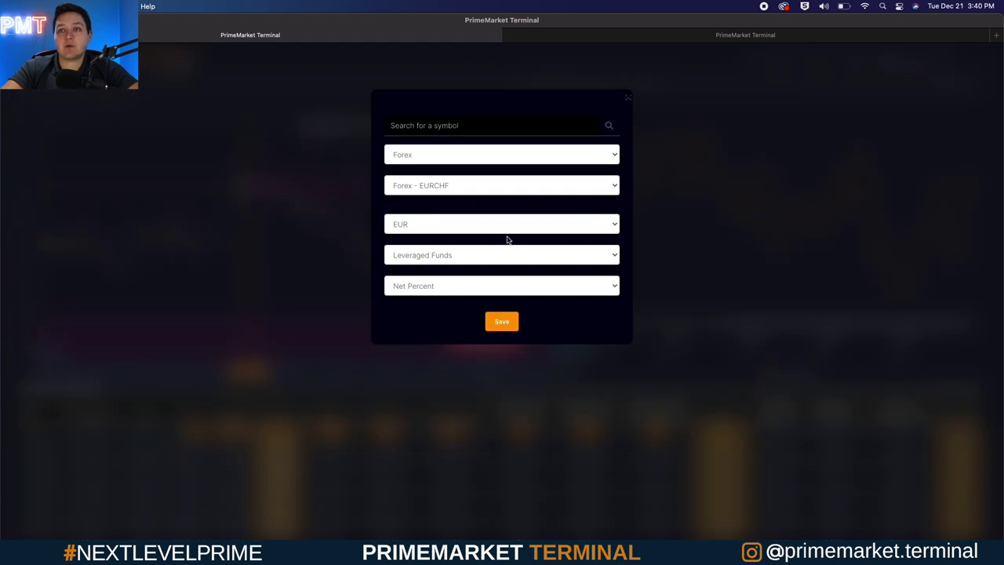
pyautogui.click(759, 325)
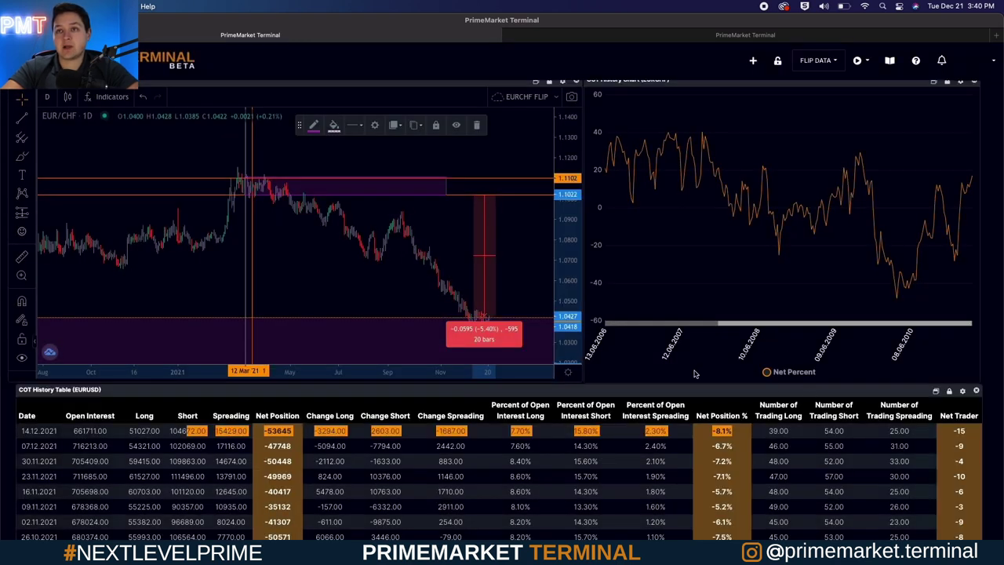
pyautogui.click(555, 97)
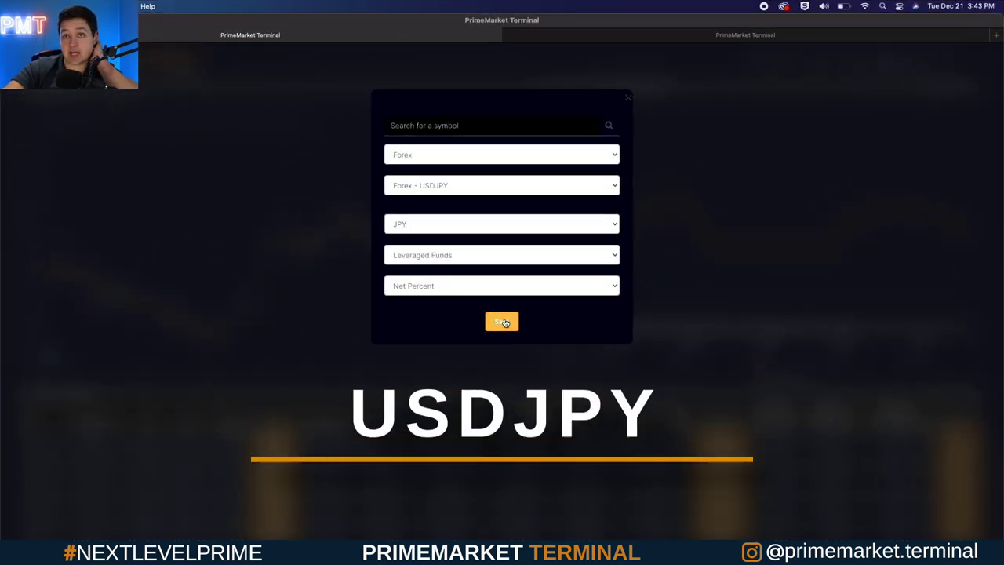
pyautogui.click(505, 323)
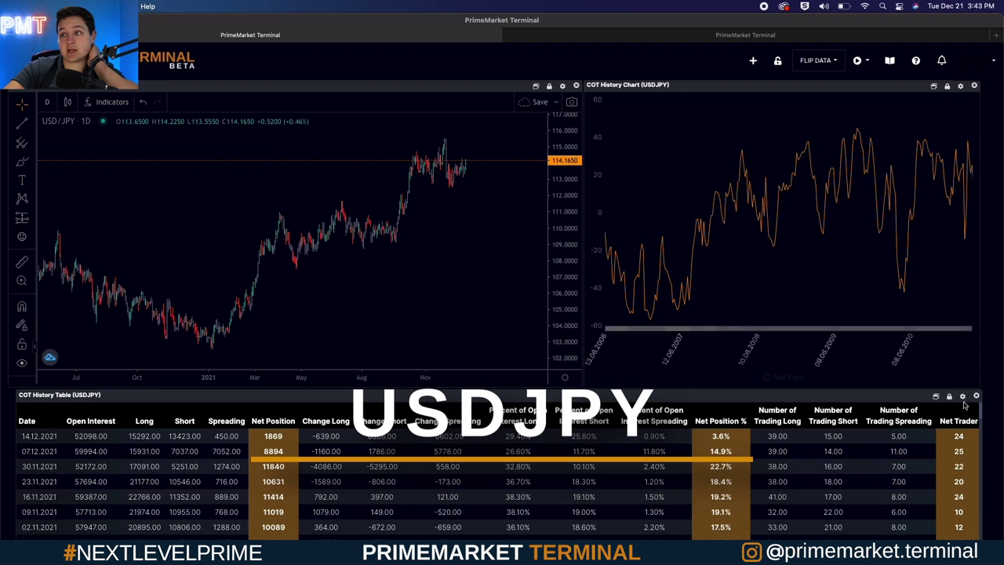
# Step: Set the USDJPY COT History Table to the JPY currency for Leveraged Funds
pyautogui.click(962, 396)
pyautogui.click(499, 224)
pyautogui.click(482, 235)
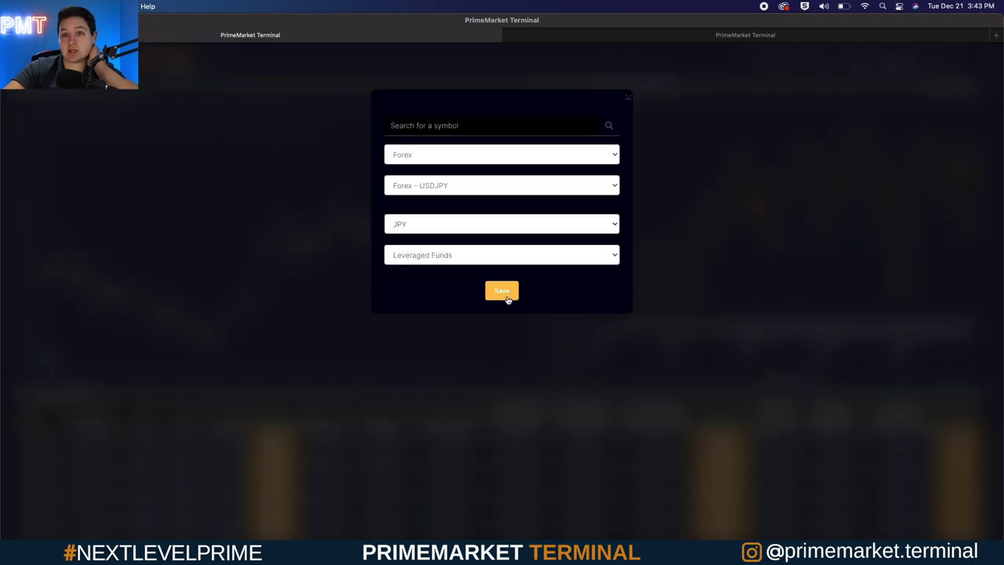
pyautogui.click(506, 296)
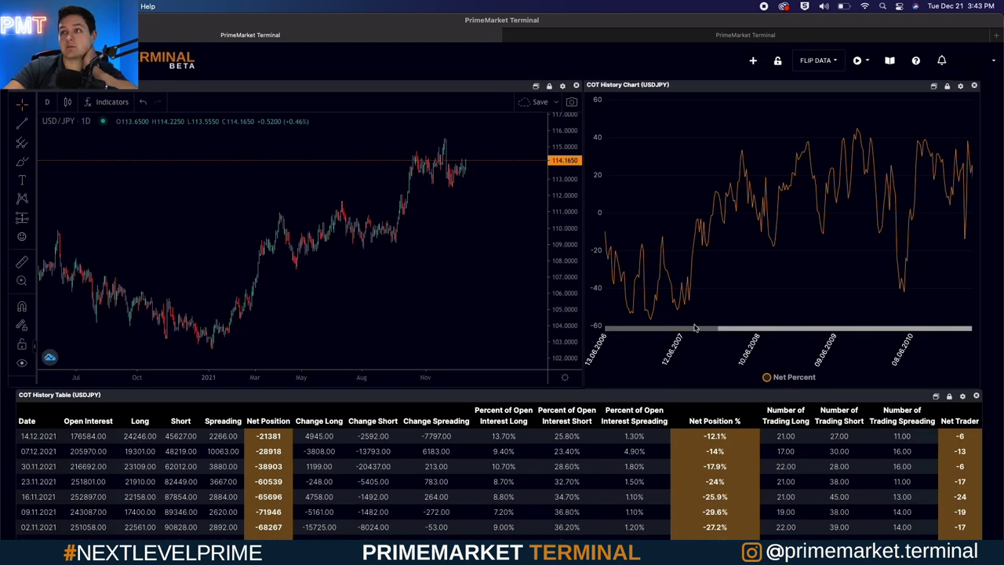
# Step: Examine the latest drop of JPY Net Percent through the zero line on the COT History Chart for 2017–2021
pyautogui.moveTo(693, 333); pyautogui.dragTo(978, 309)
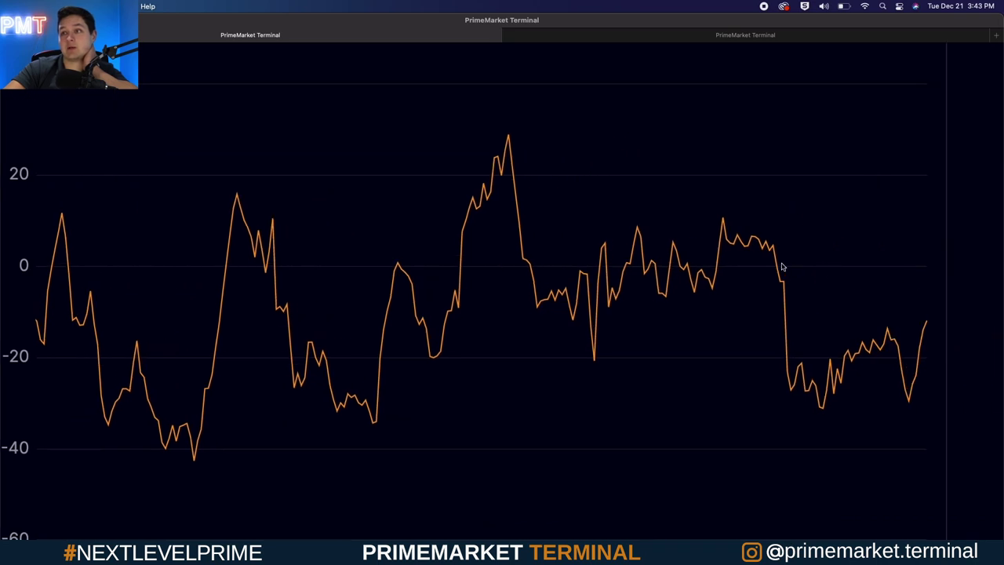
pyautogui.moveTo(775, 270)
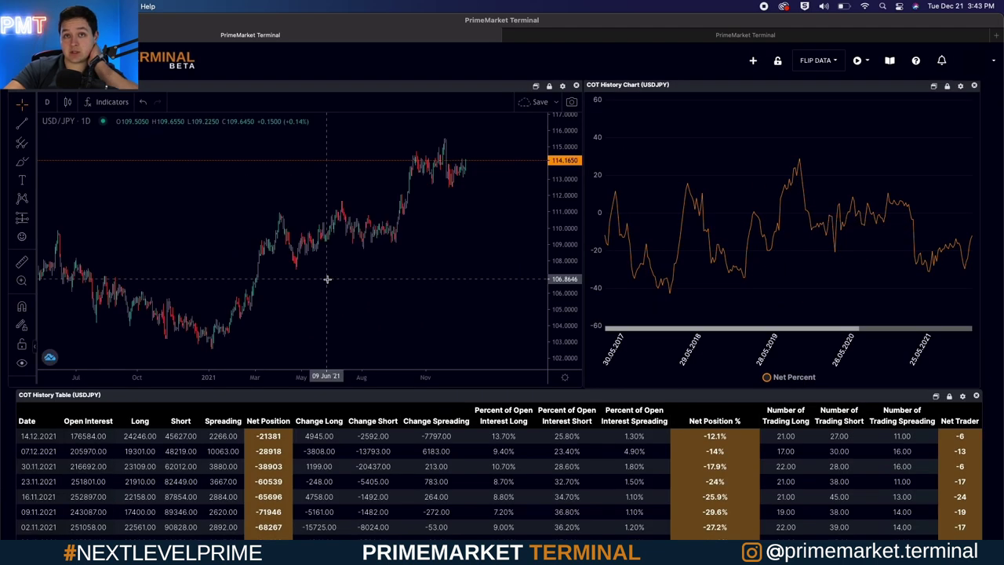
# Step: Mark the JPY position flip on the USD/JPY daily chart with a vertical line at 27 Feb '21 and a horizontal line at 106.6285
pyautogui.hscroll(-5, 327, 279)
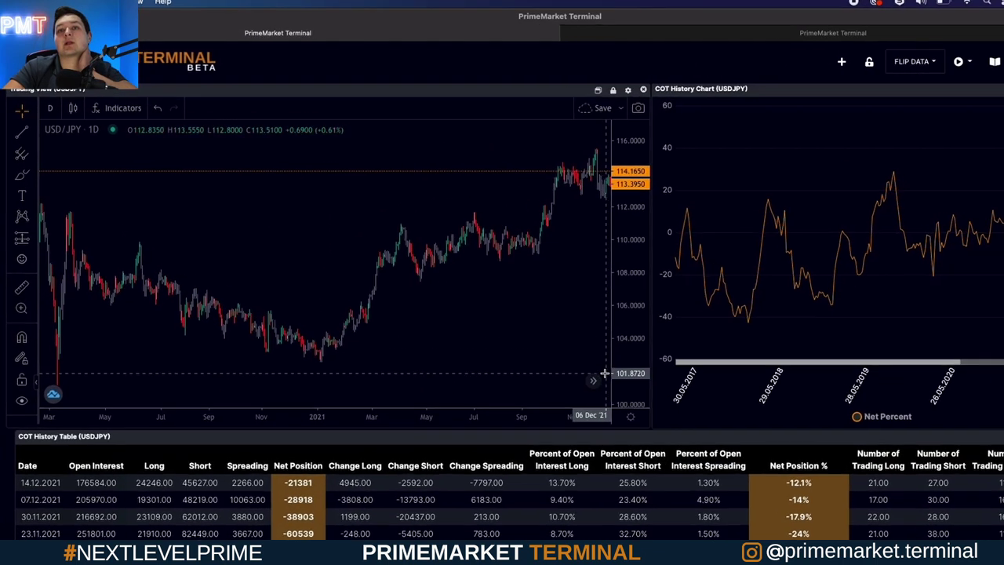
pyautogui.scroll(5, 368, 316)
pyautogui.scroll(-2, 478, 405)
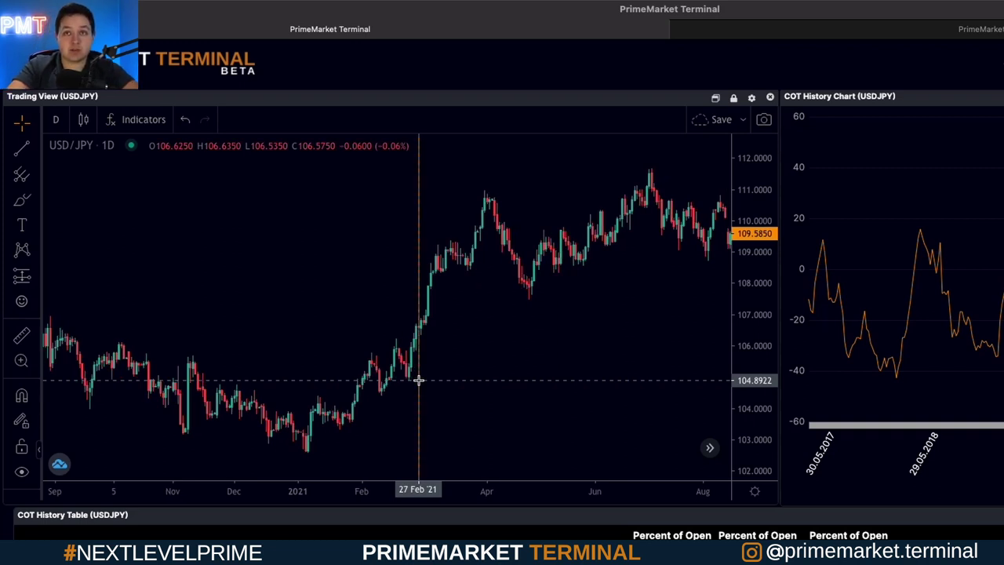
pyautogui.scroll(3, 423, 342)
pyautogui.scroll(3, 423, 342)
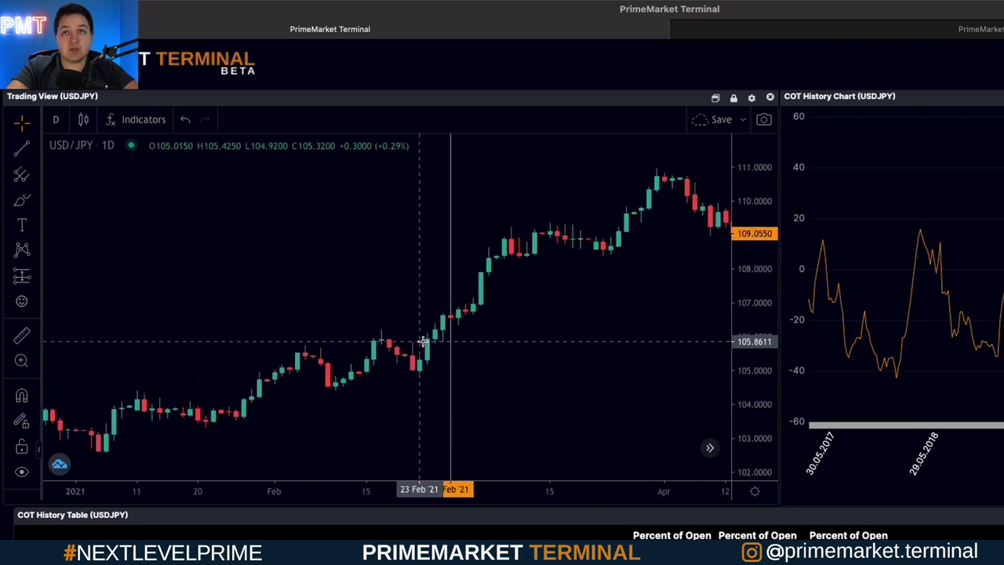
pyautogui.click(312, 362)
pyautogui.scroll(-5, 314, 361)
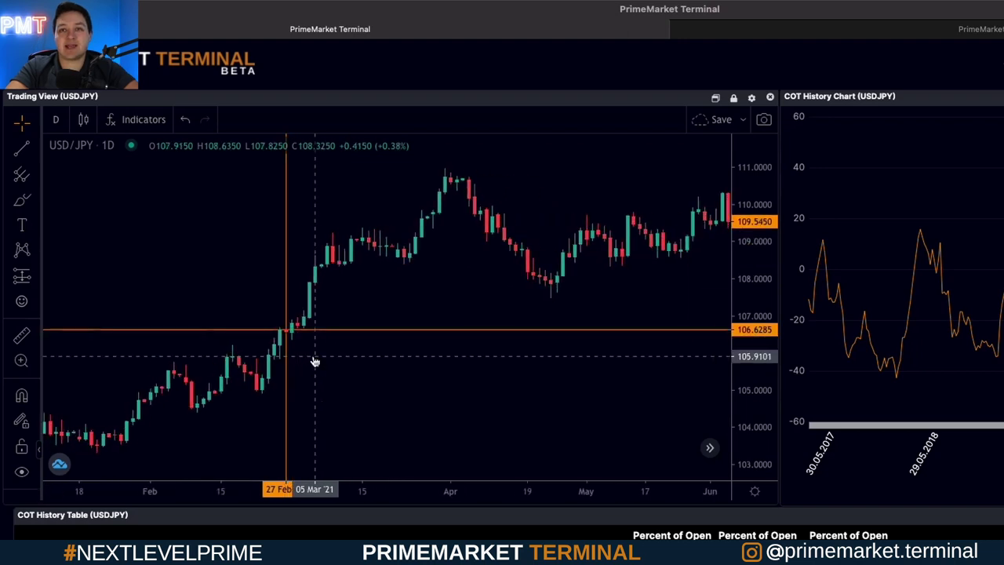
# Step: Locate the week in the USDJPY COT History Table where JPY Net Position % flips from positive to negative, between 23.02.2021 and 02.03.2021
pyautogui.scroll(-3, 282, 312)
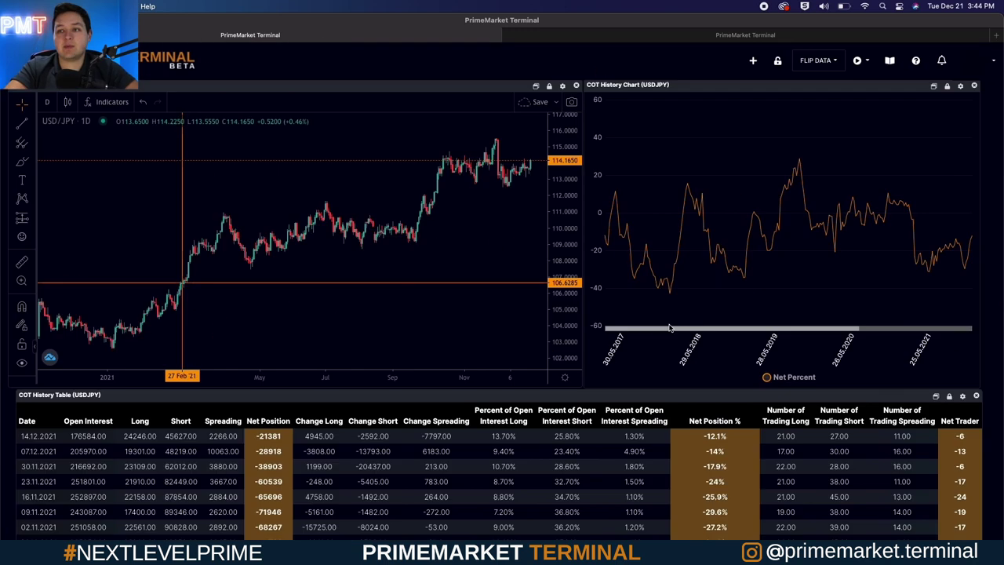
pyautogui.scroll(-10, 607, 520)
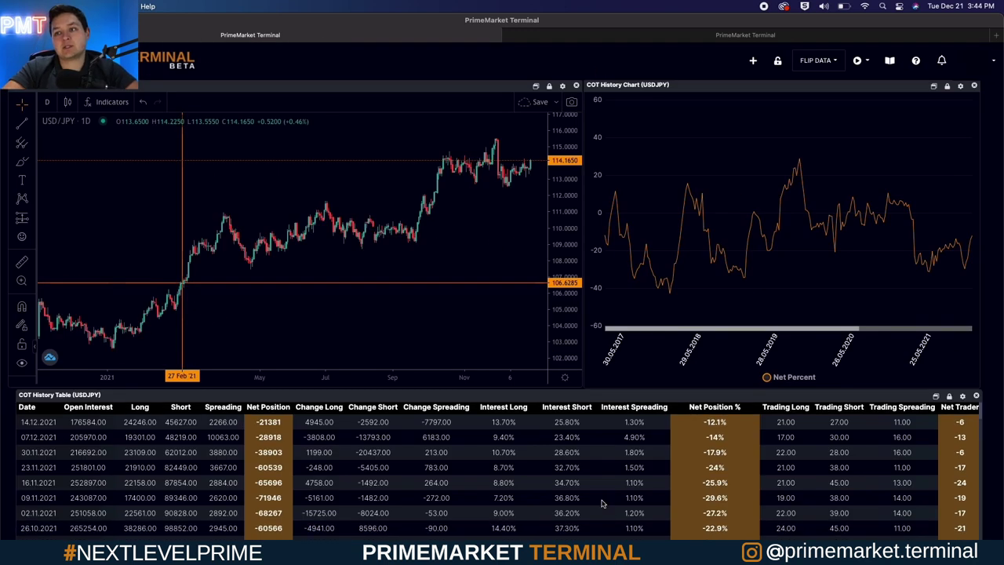
pyautogui.scroll(-10, 602, 503)
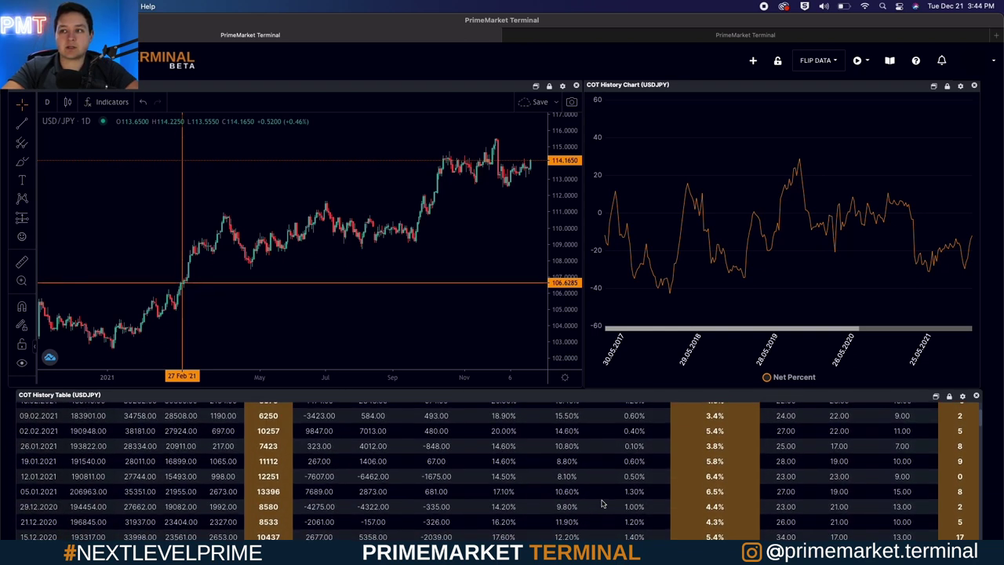
pyautogui.scroll(-1, 725, 487)
pyautogui.scroll(2, 725, 487)
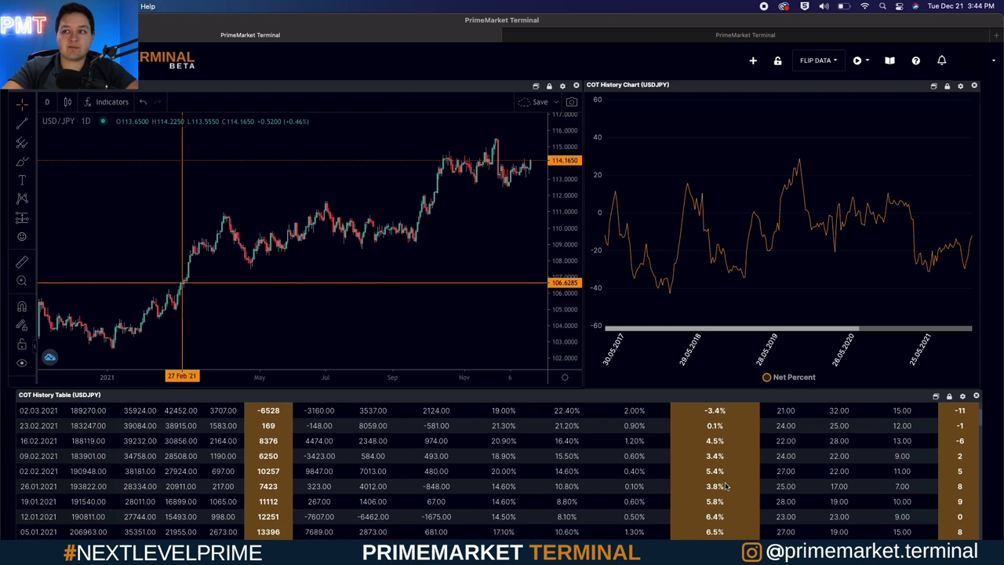
pyautogui.scroll(2, 725, 486)
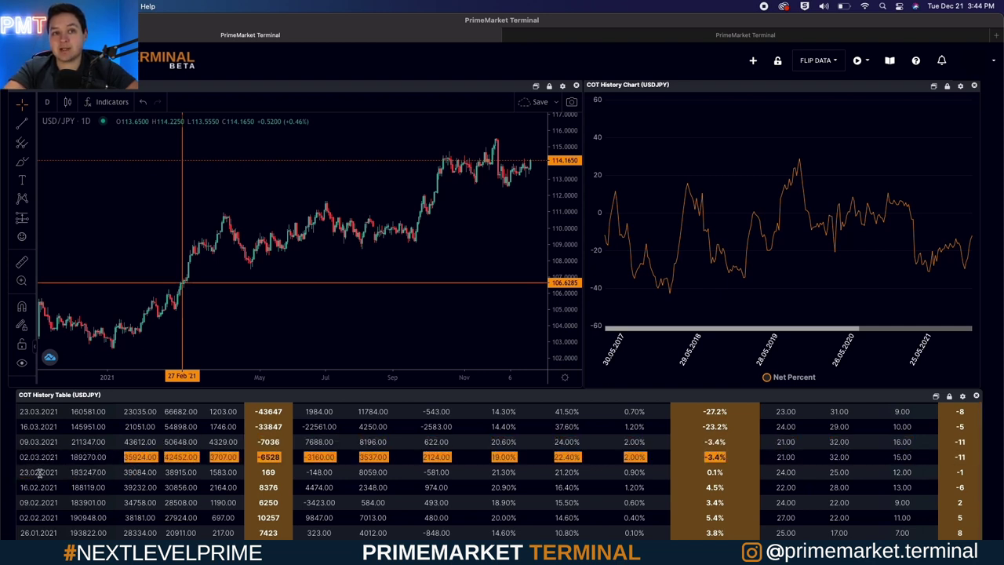
pyautogui.moveTo(40, 471); pyautogui.dragTo(23, 472)
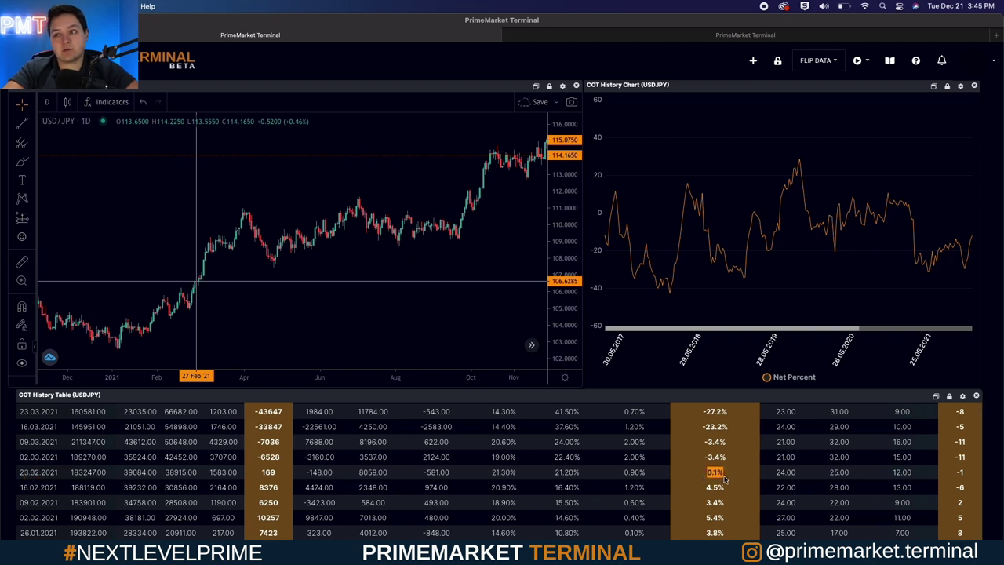
# Step: Move the vertical line on the USD/JPY daily chart to 05 Mar '21 and the horizontal line to 108.3584
pyautogui.scroll(-3, 728, 457)
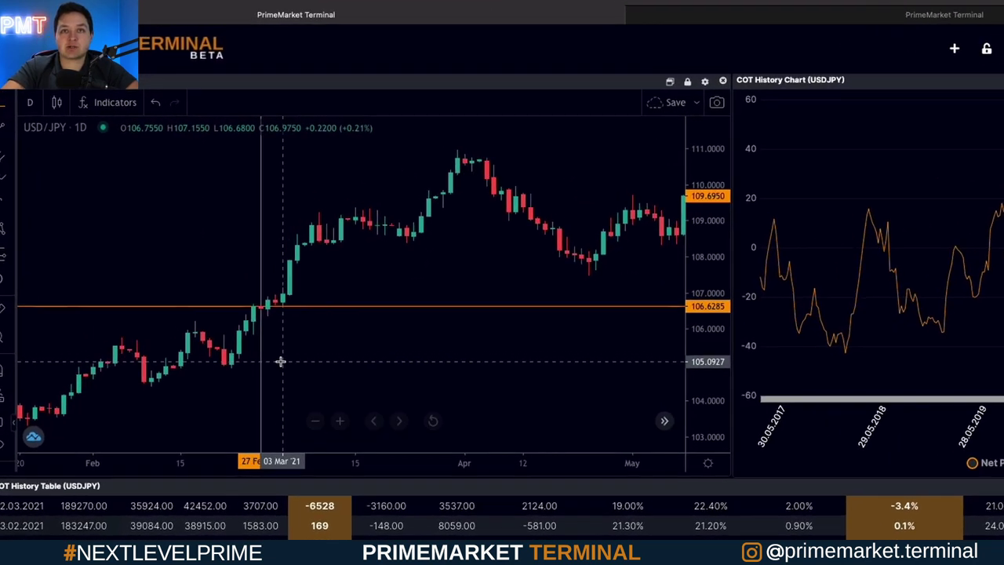
pyautogui.moveTo(223, 305); pyautogui.dragTo(231, 302)
pyautogui.moveTo(312, 394); pyautogui.dragTo(338, 394)
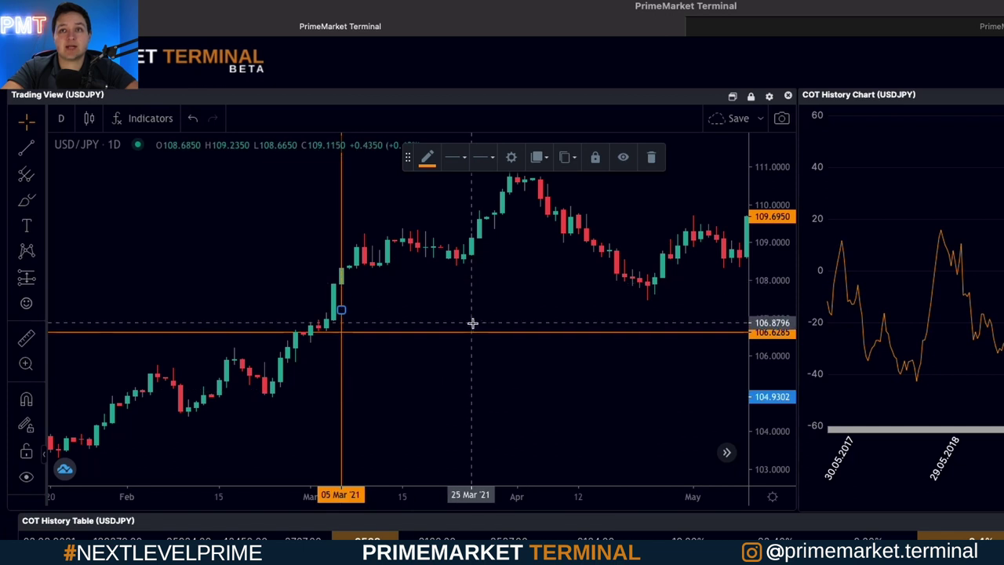
pyautogui.moveTo(464, 332); pyautogui.dragTo(467, 267)
pyautogui.scroll(-5, 477, 287)
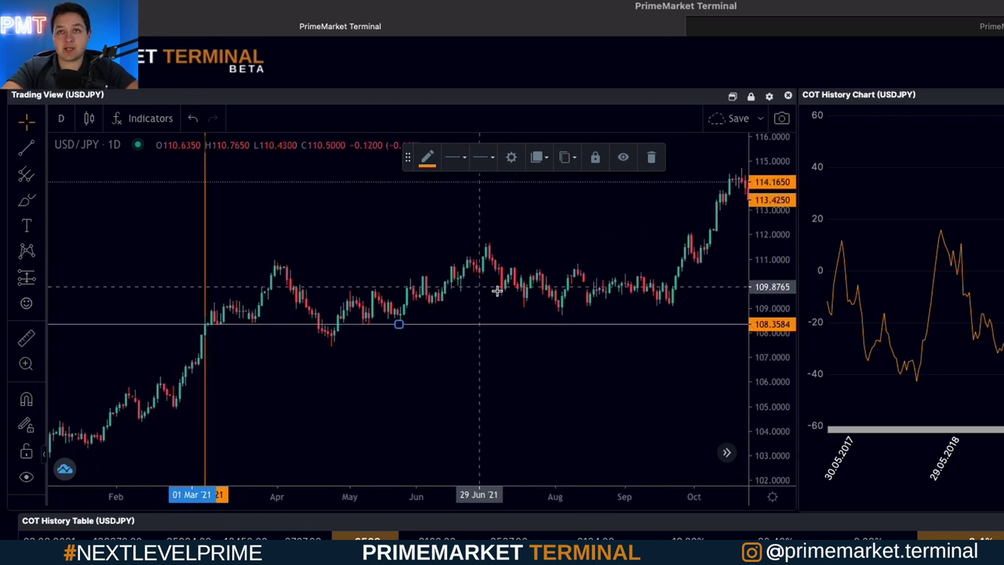
pyautogui.hscroll(-5, 469, 382)
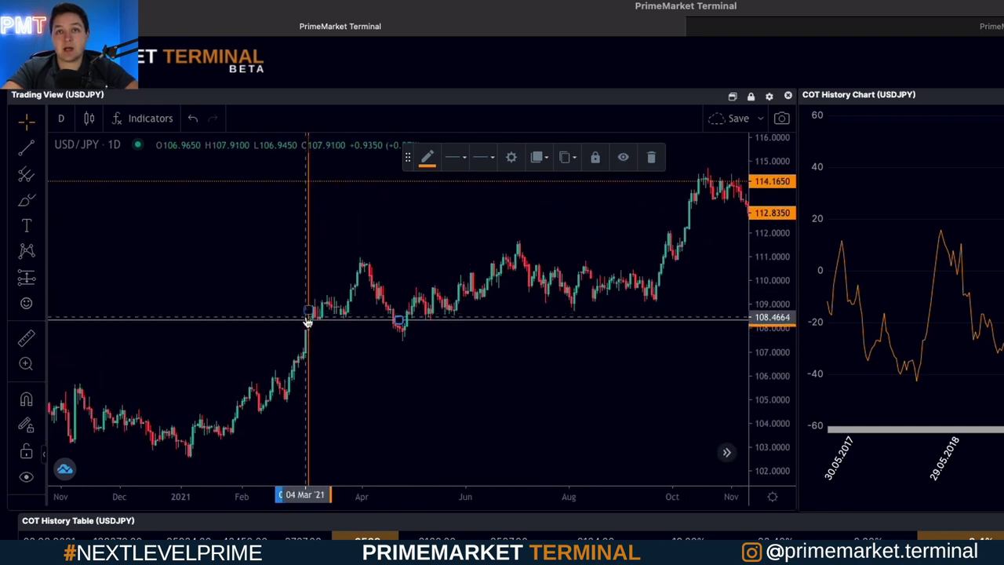
pyautogui.scroll(-3, 931, 473)
# Step: Examine the JPY Net Position % rows in the COT History Table from the 02.03.2021 flip through December 2021
pyautogui.scroll(4, 931, 473)
pyautogui.scroll(1, 931, 473)
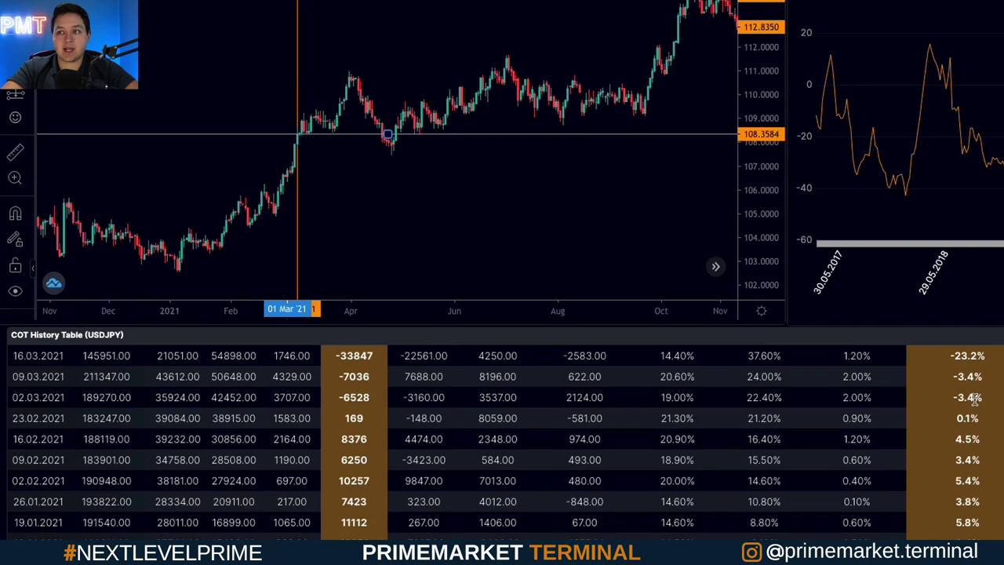
pyautogui.scroll(1, 972, 398)
pyautogui.moveTo(986, 416); pyautogui.dragTo(951, 362)
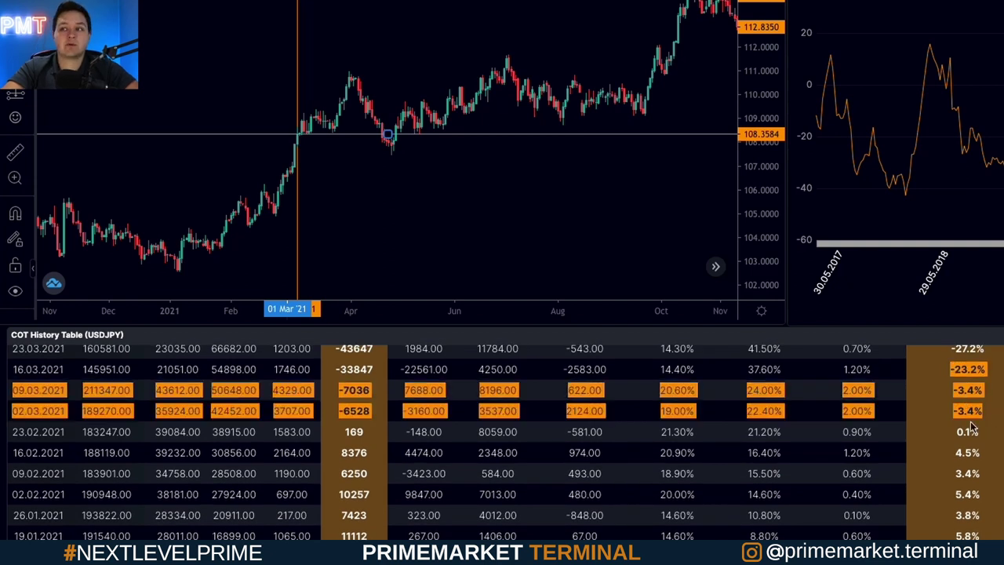
pyautogui.scroll(1, 981, 408)
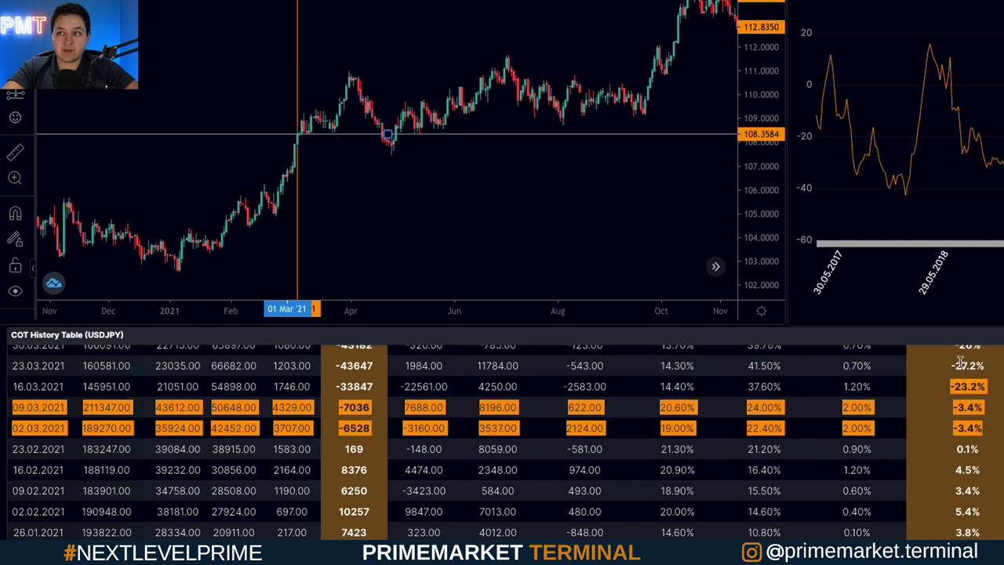
pyautogui.scroll(8, 989, 375)
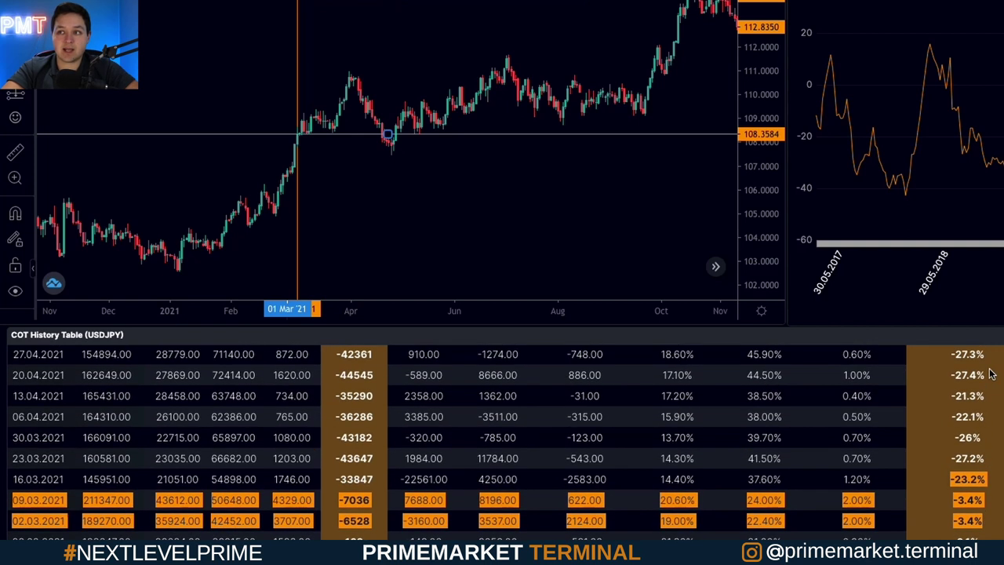
pyautogui.scroll(12, 990, 375)
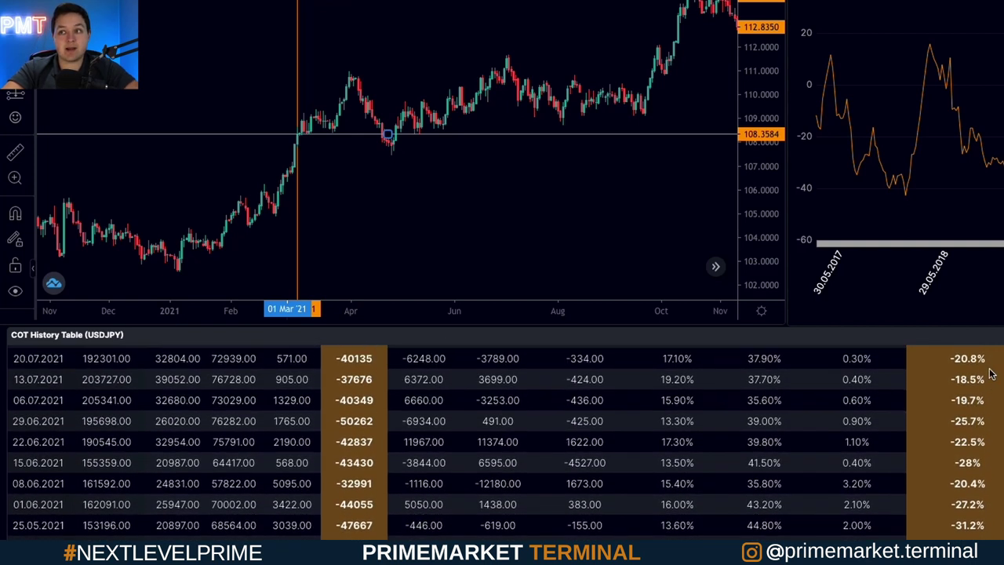
pyautogui.scroll(12, 990, 375)
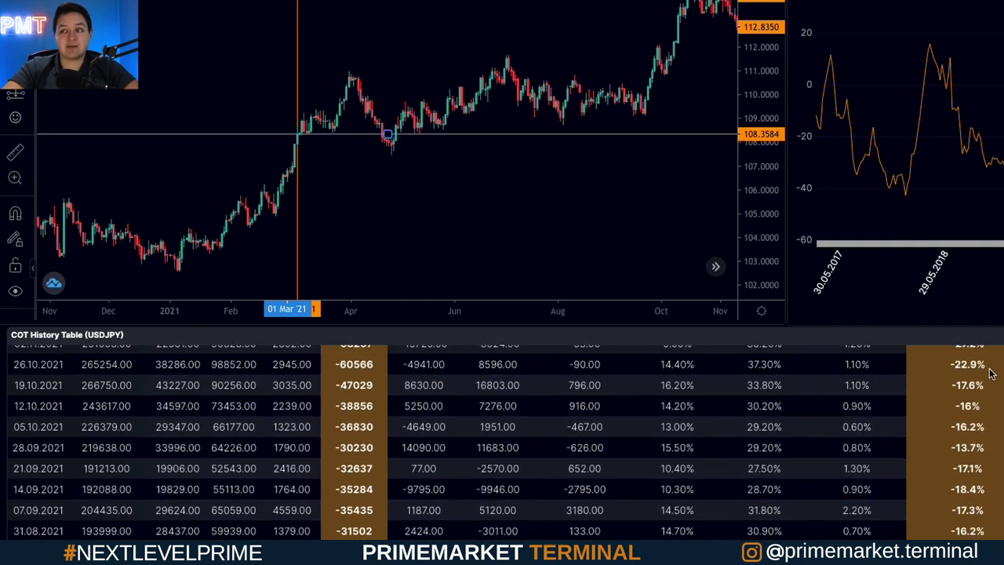
pyautogui.scroll(4, 989, 375)
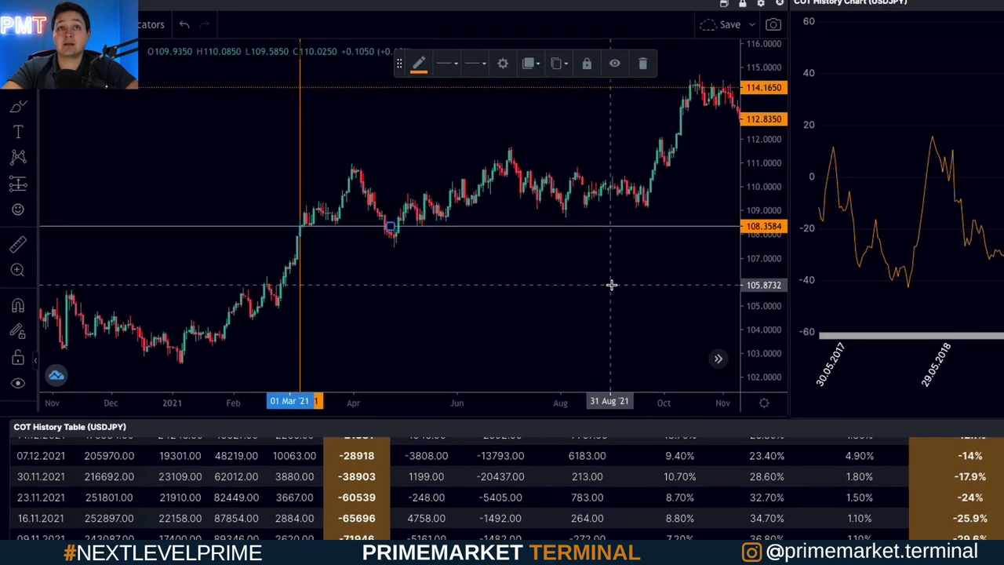
# Step: Compare the USD/JPY price move since the March 2021 flip with the most recent JPY Net Position % entries
pyautogui.scroll(-3, 609, 193)
pyautogui.scroll(5, 612, 320)
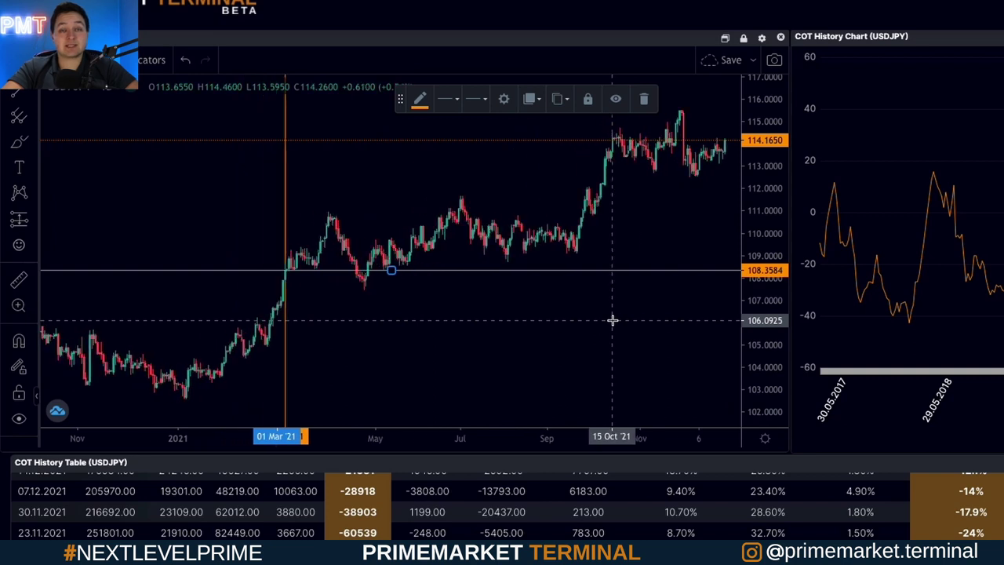
pyautogui.scroll(-2, 611, 320)
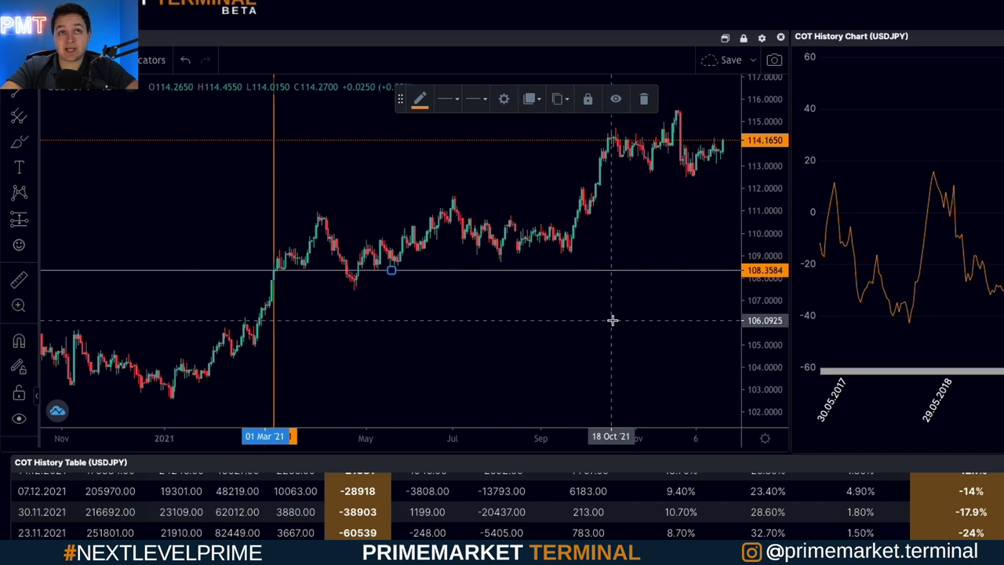
pyautogui.scroll(1, 611, 320)
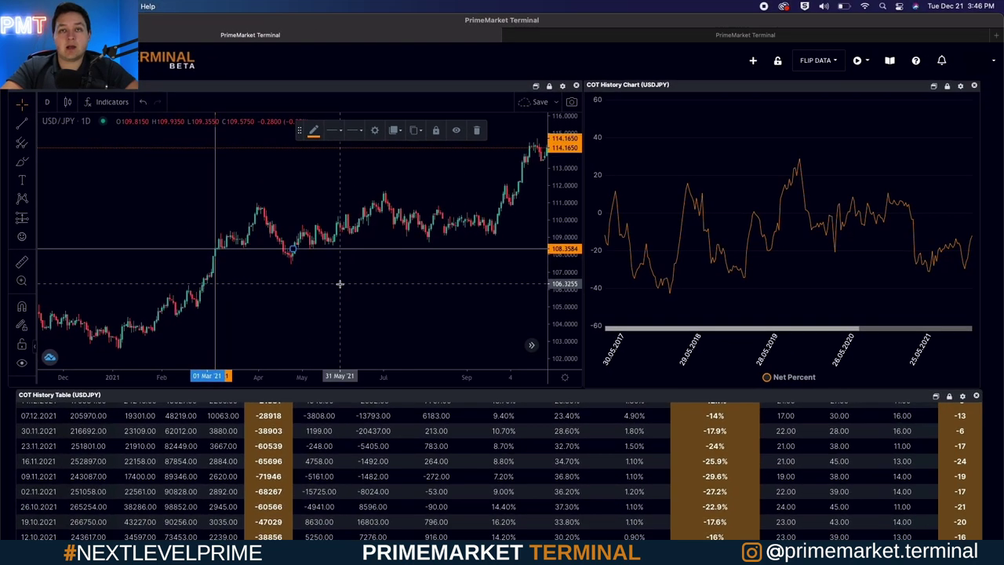
pyautogui.scroll(2, 455, 310)
pyautogui.scroll(-3, 339, 284)
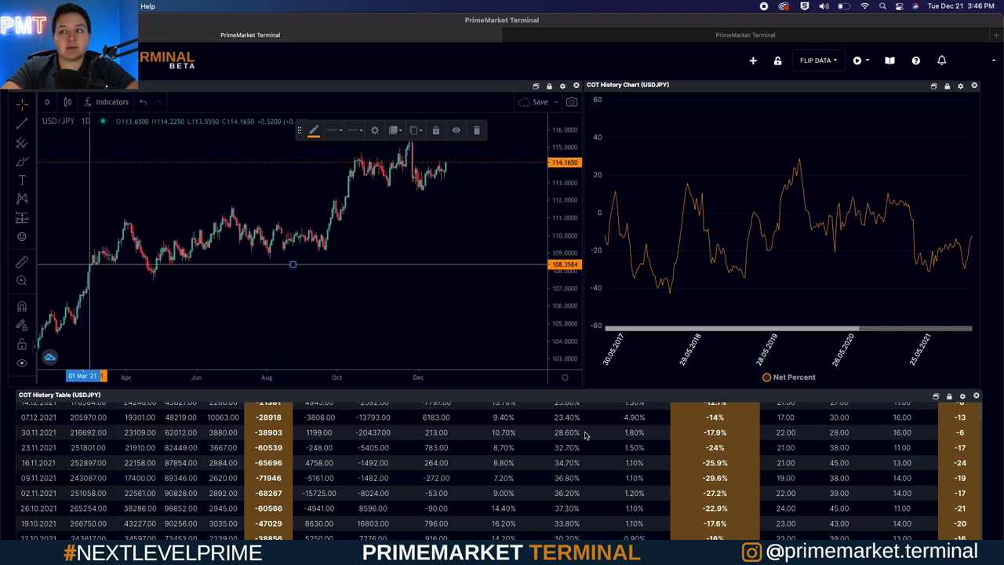
pyautogui.scroll(1, 726, 408)
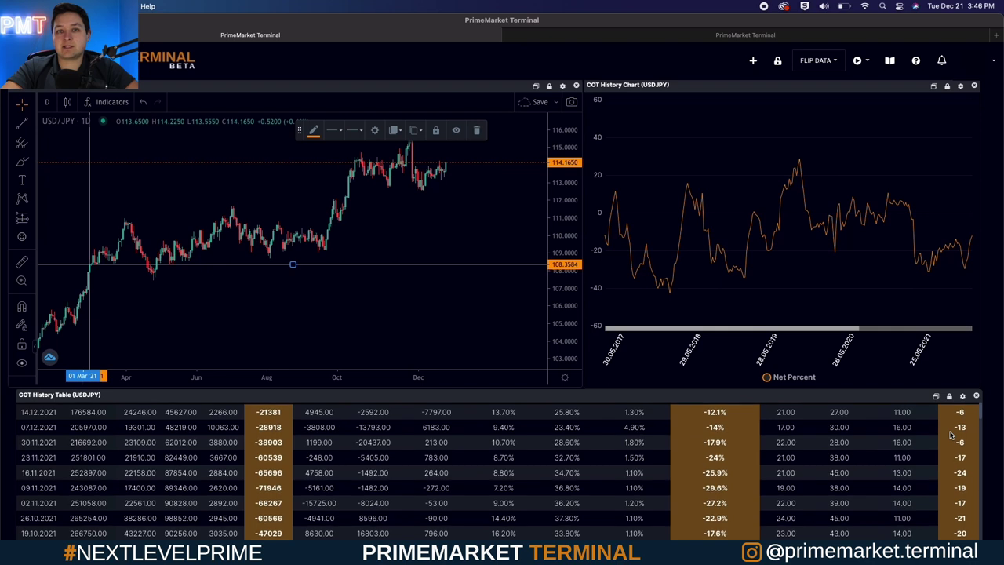
pyautogui.scroll(2, 731, 438)
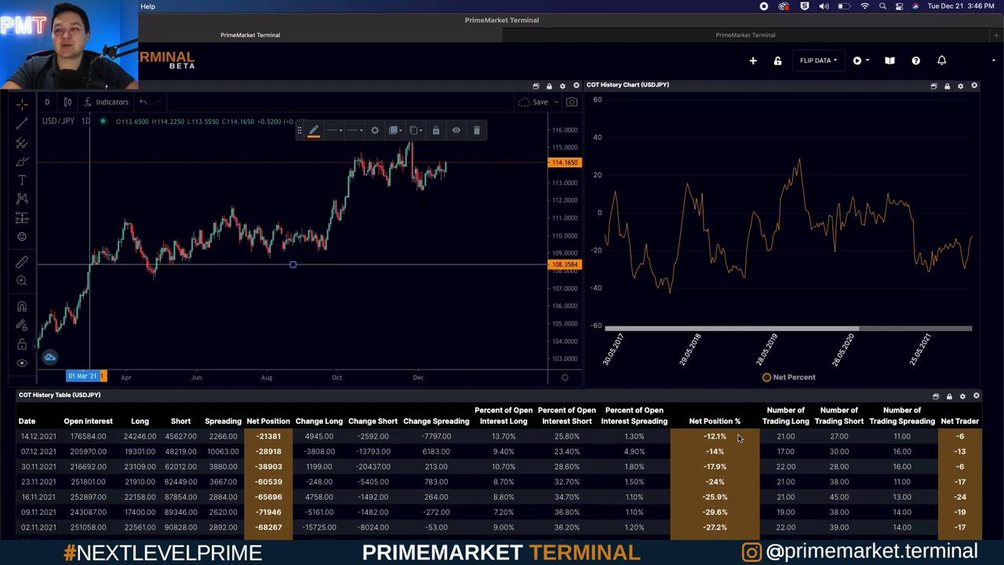
# Step: Measure the USD/JPY move from the flip lines' intersection at 05 Mar '21 up to the November high at about 115.38
pyautogui.click(170, 278)
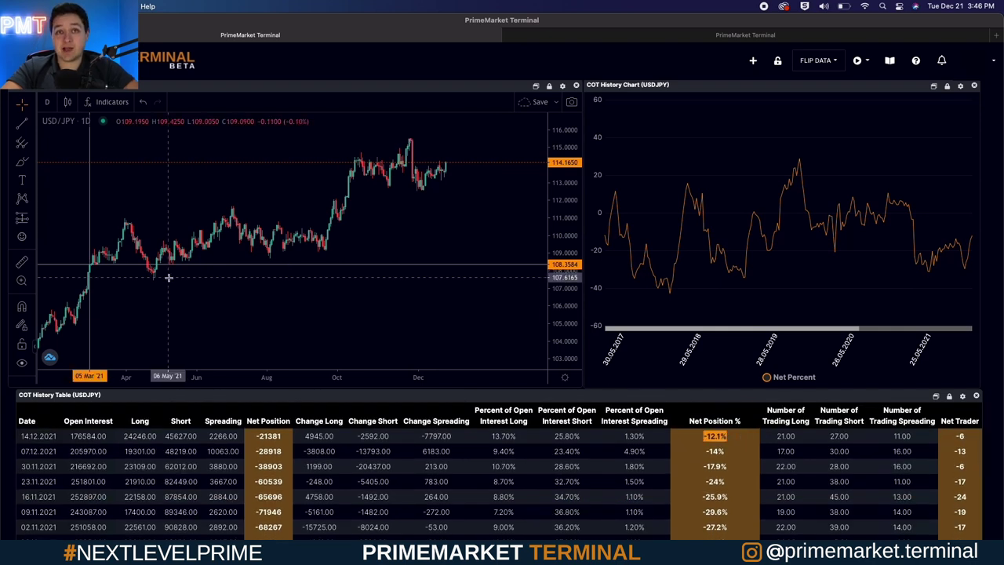
pyautogui.click(91, 268)
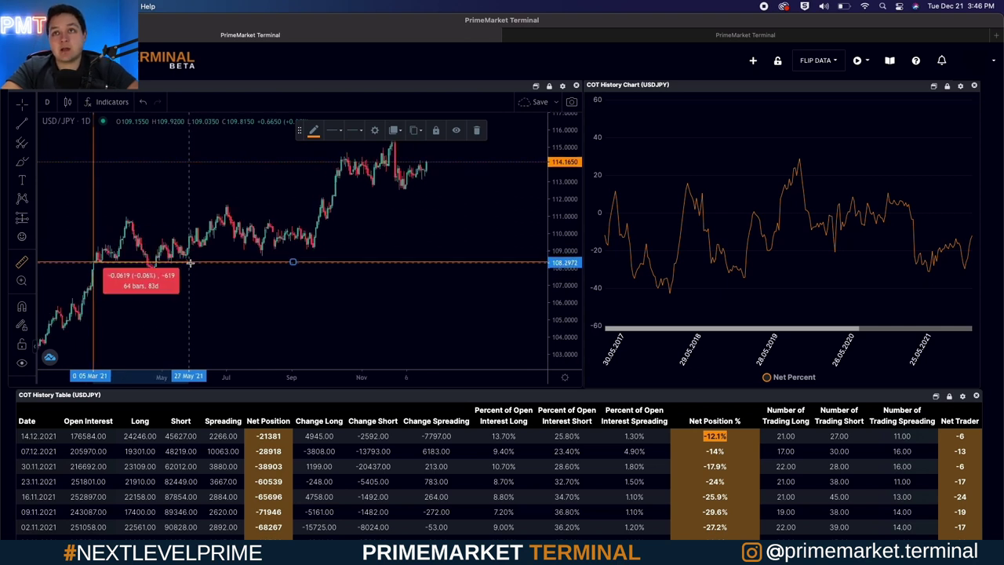
pyautogui.scroll(2, 293, 269)
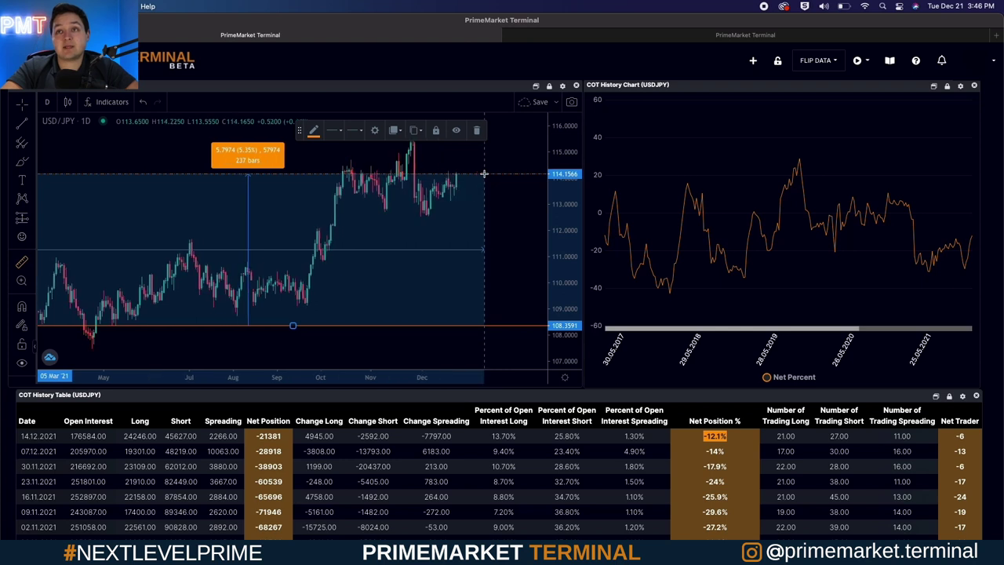
pyautogui.scroll(-2, 518, 192)
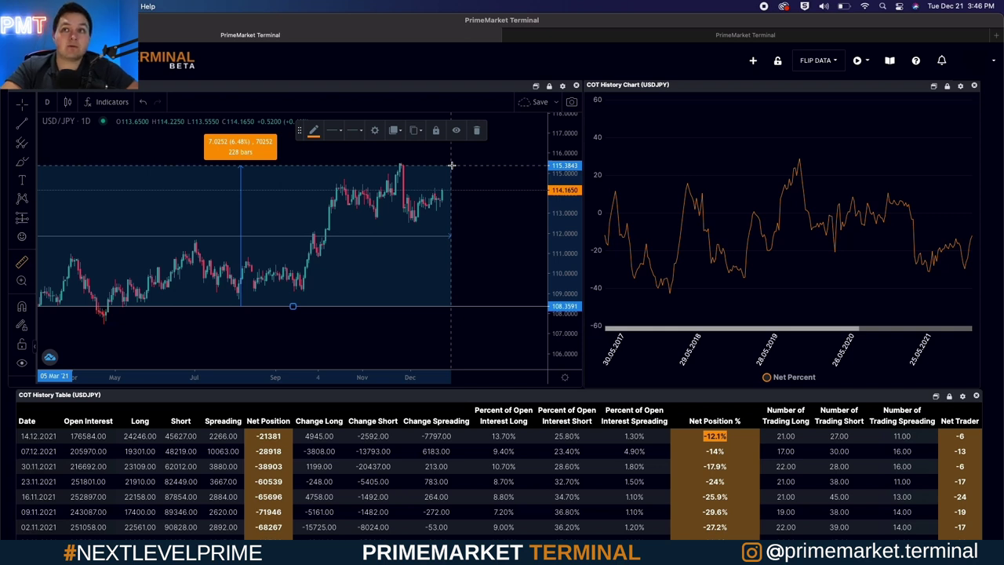
pyautogui.scroll(-2, 451, 165)
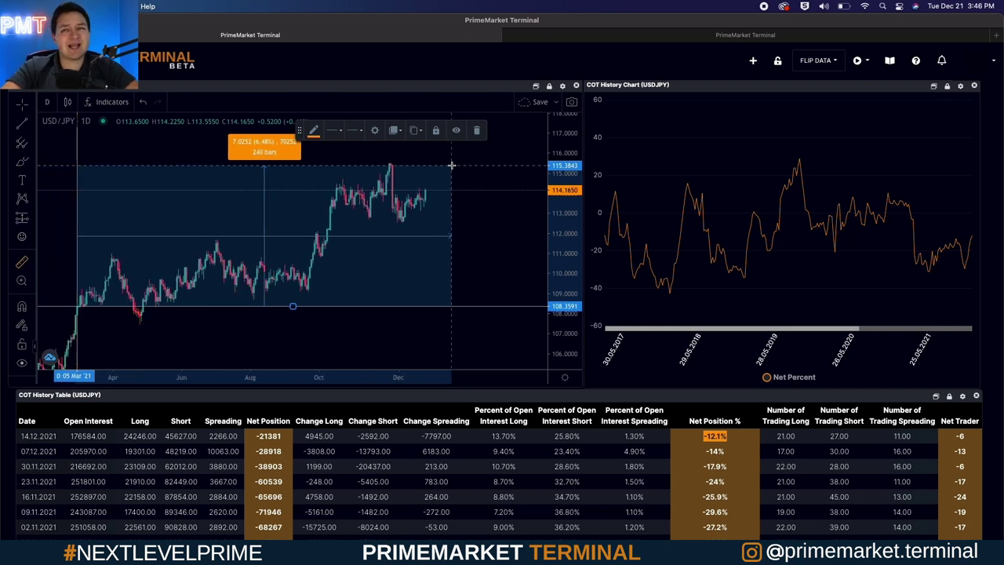